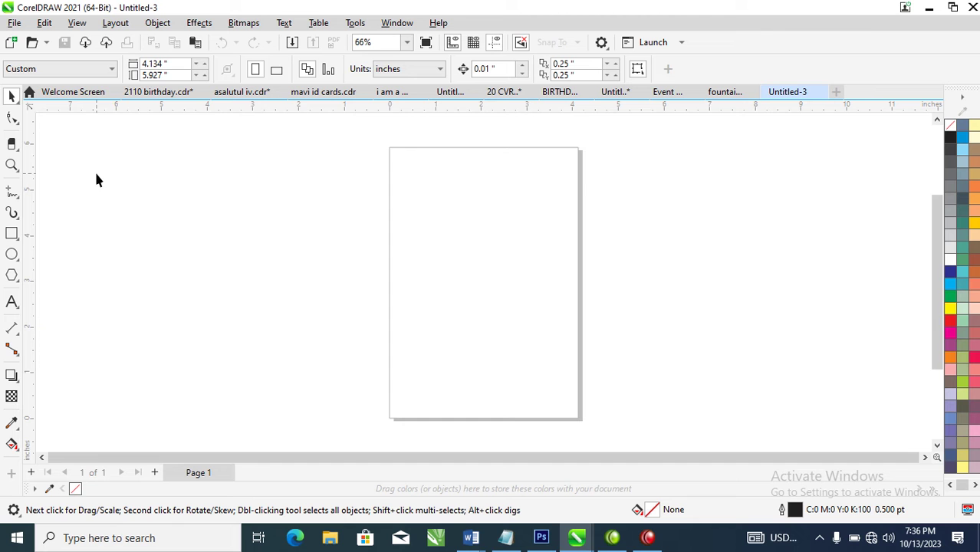
Step: Set the page size to A2 in portrait orientation
click(54, 69)
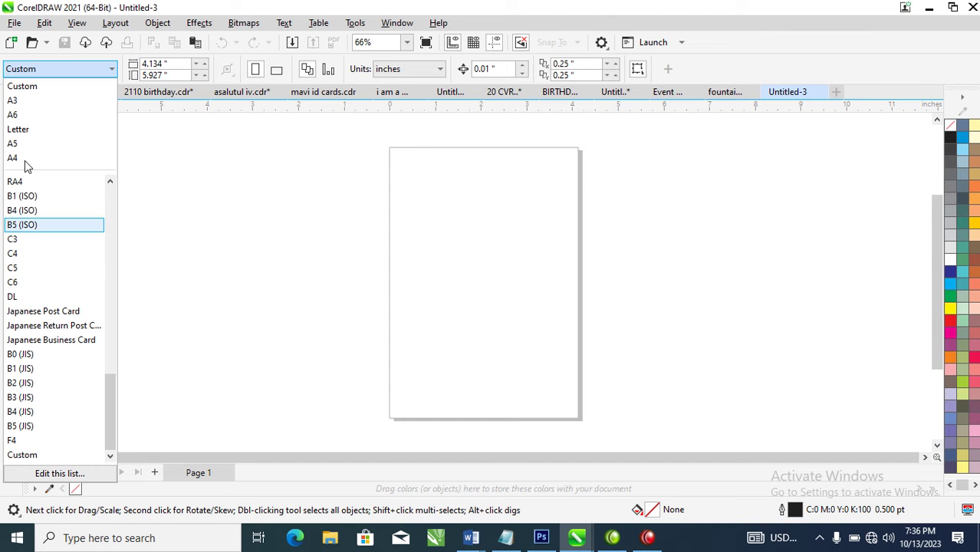
click(110, 181)
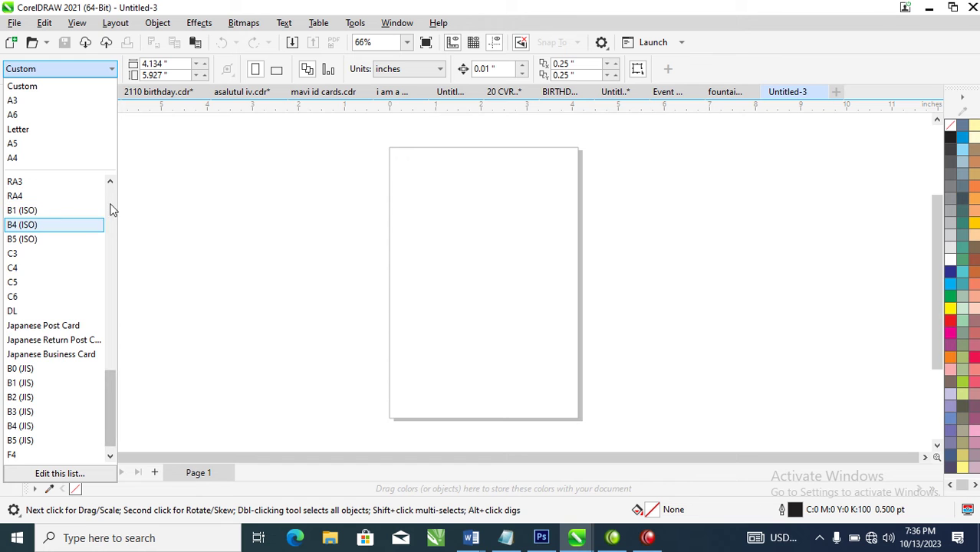
click(110, 208)
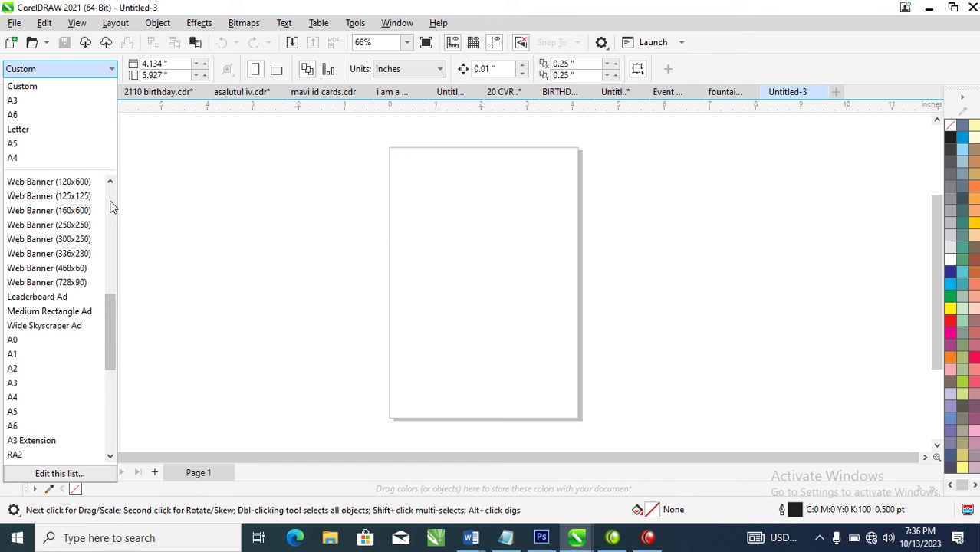
click(12, 370)
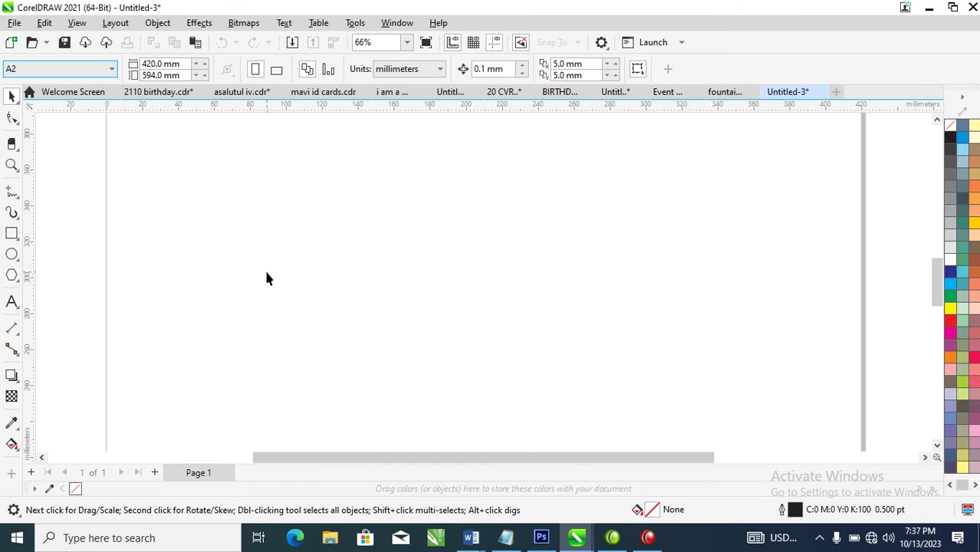
scroll(266, 278, down, 5)
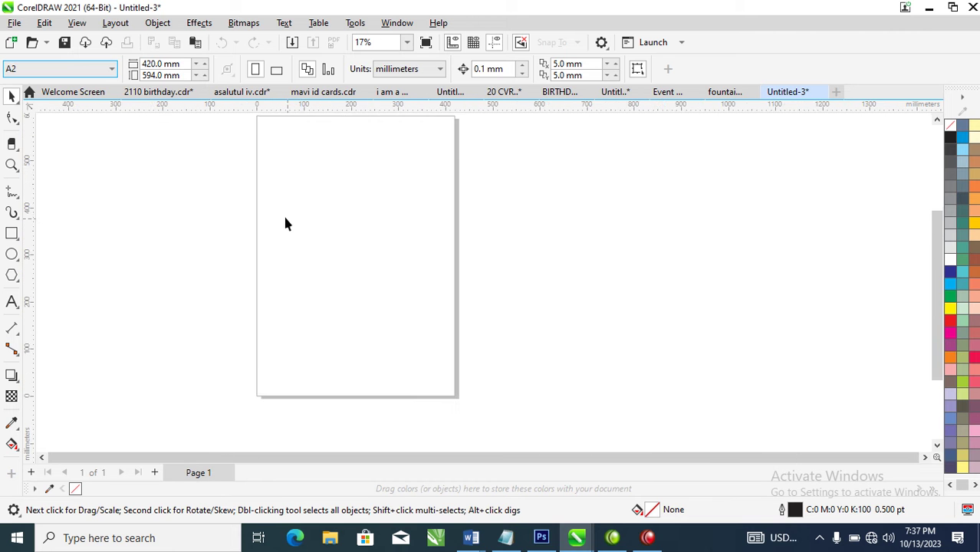
Step: Draw a rectangle about 419 × 596 mm covering the page, fill it white and centre it on the page
click(12, 233)
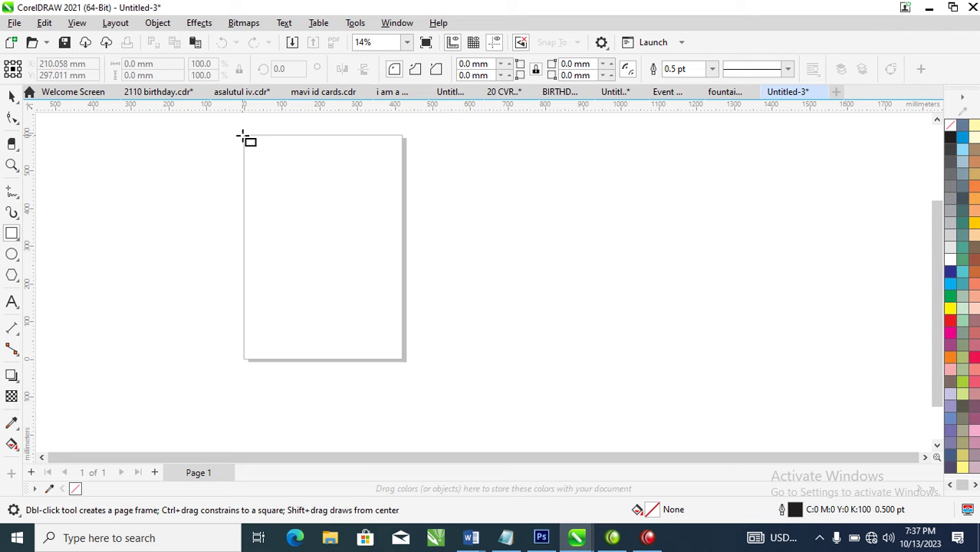
drag(244, 136, 404, 363)
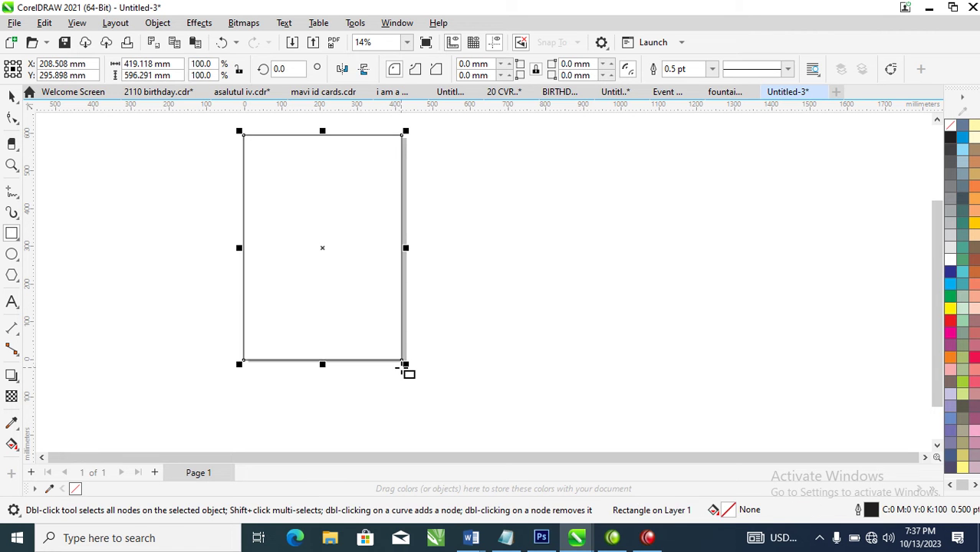
key(space)
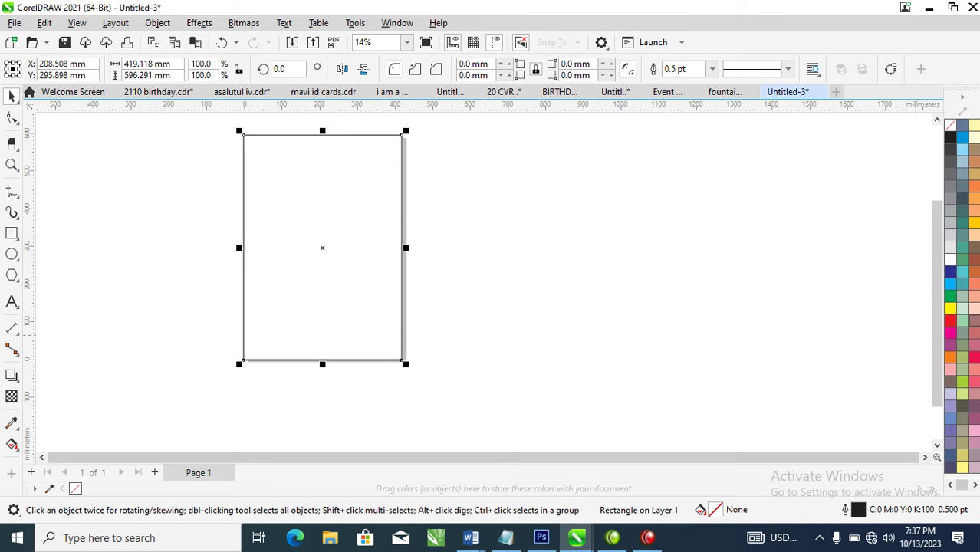
click(950, 263)
key(p)
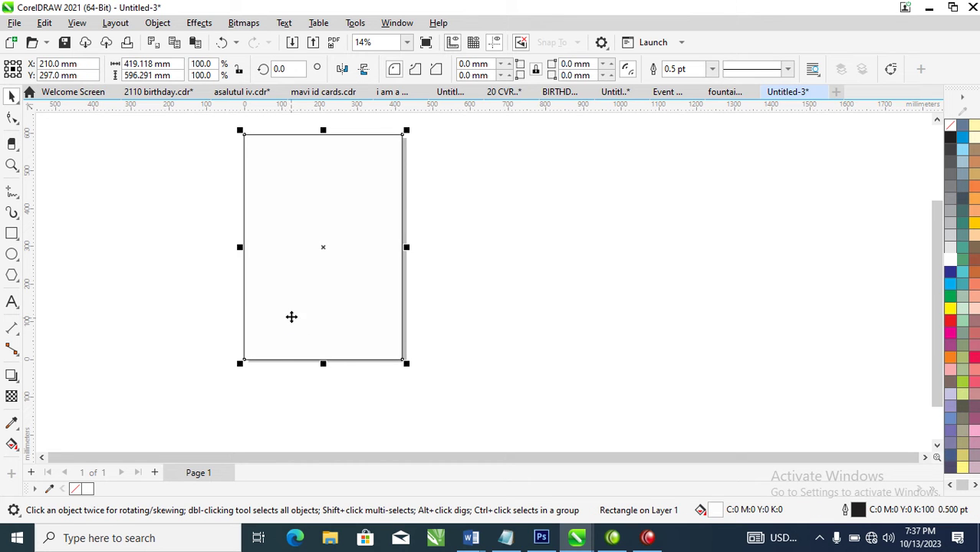
Step: Add the artistic text "20" on the empty area beside the page and enlarge it to about 740 pt
key(z)
drag(138, 156, 620, 360)
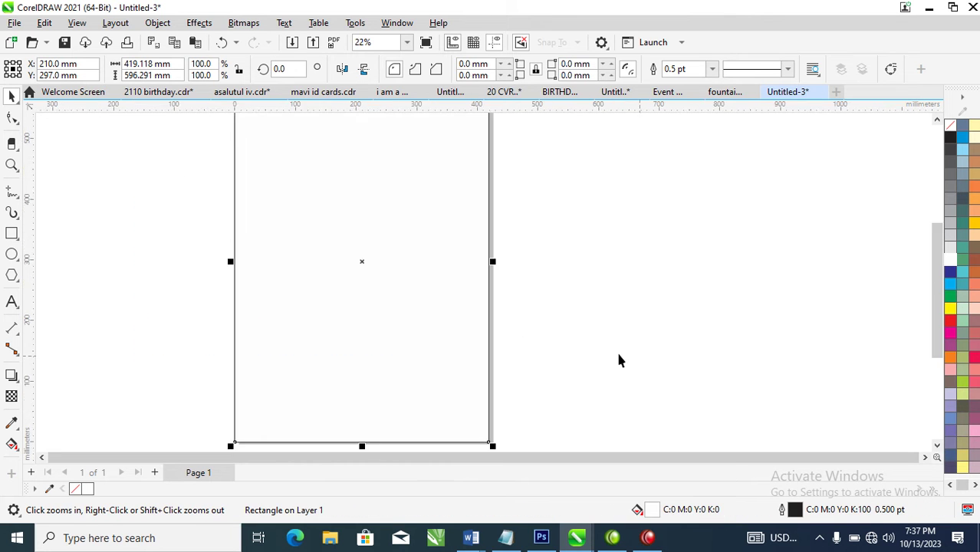
click(11, 303)
click(567, 205)
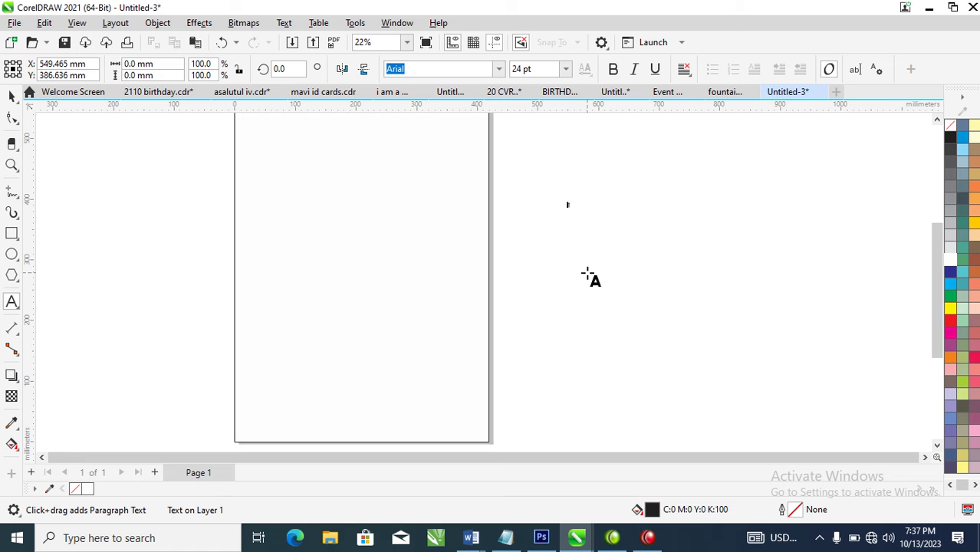
text(20)
key(ctrl+space)
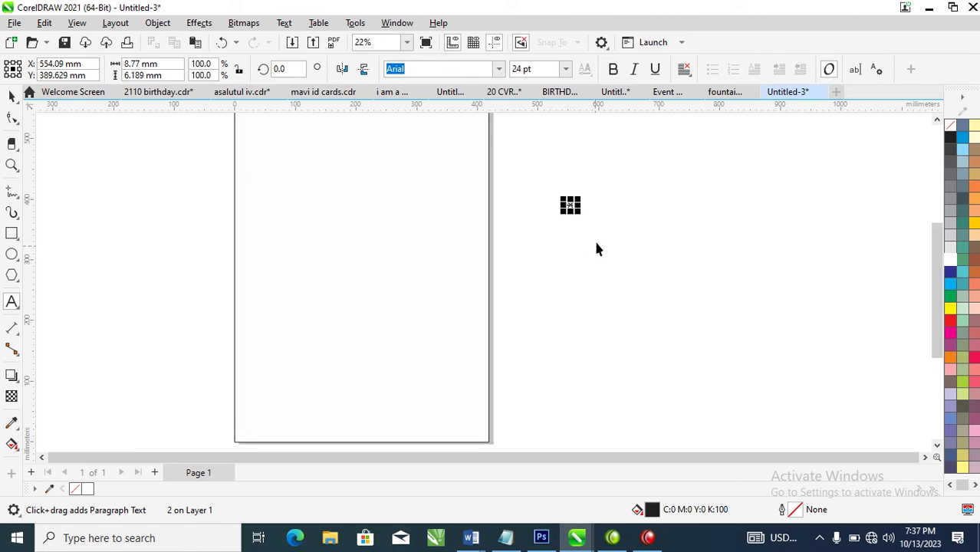
drag(580, 213, 781, 328)
Step: Extend the enlarged text so that its first line reads "20 years"
key(F8)
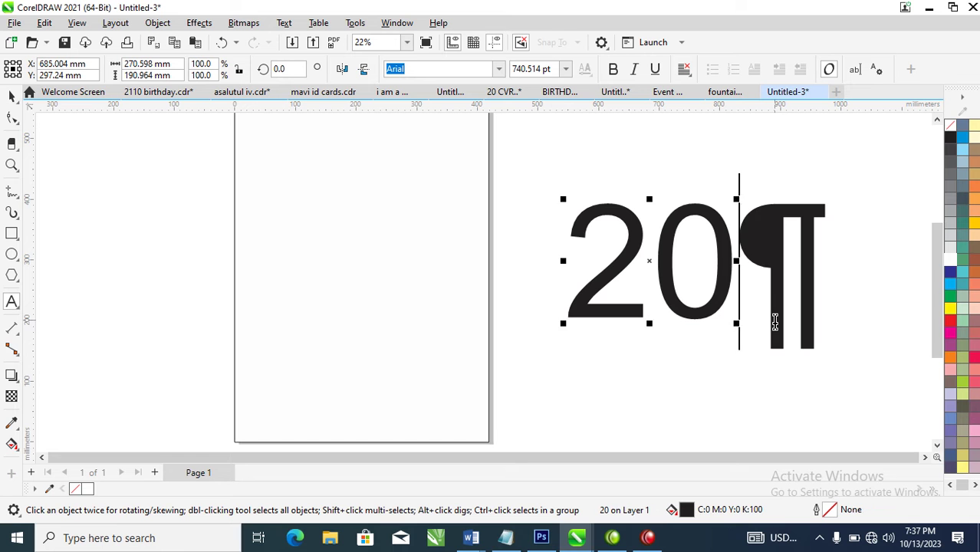
text(y)
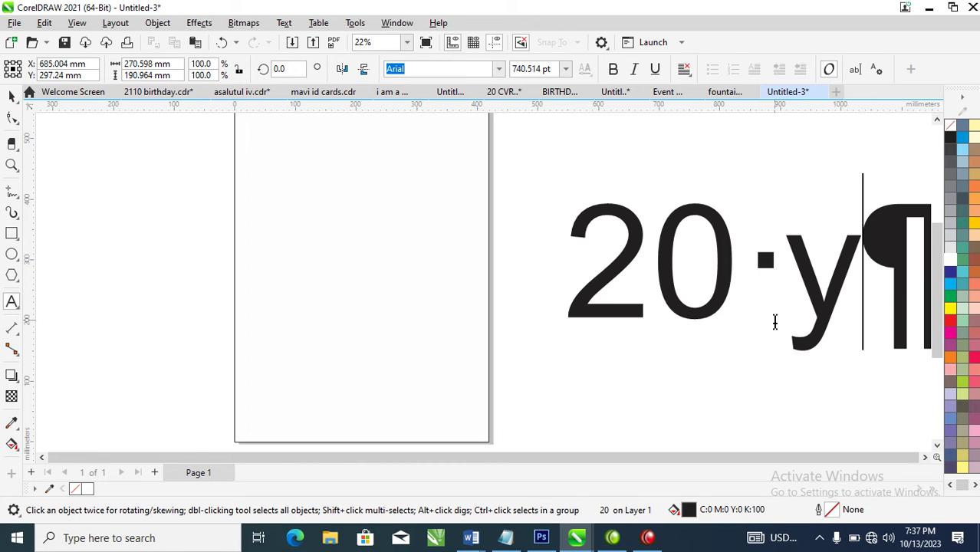
text(earws)
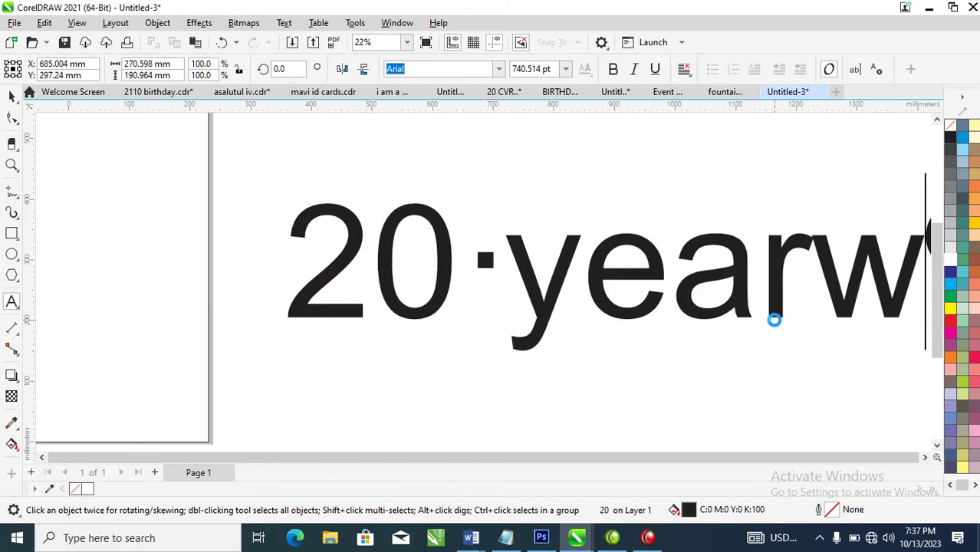
key(BackSpace)
key(BackSpace)
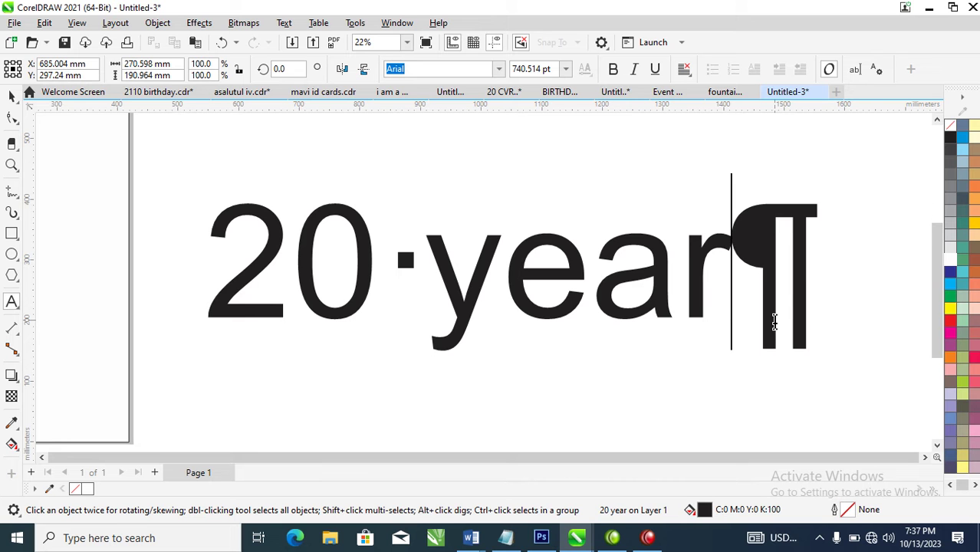
text(s)
Step: Add a second line reading "in Existence" to the text
key(Return)
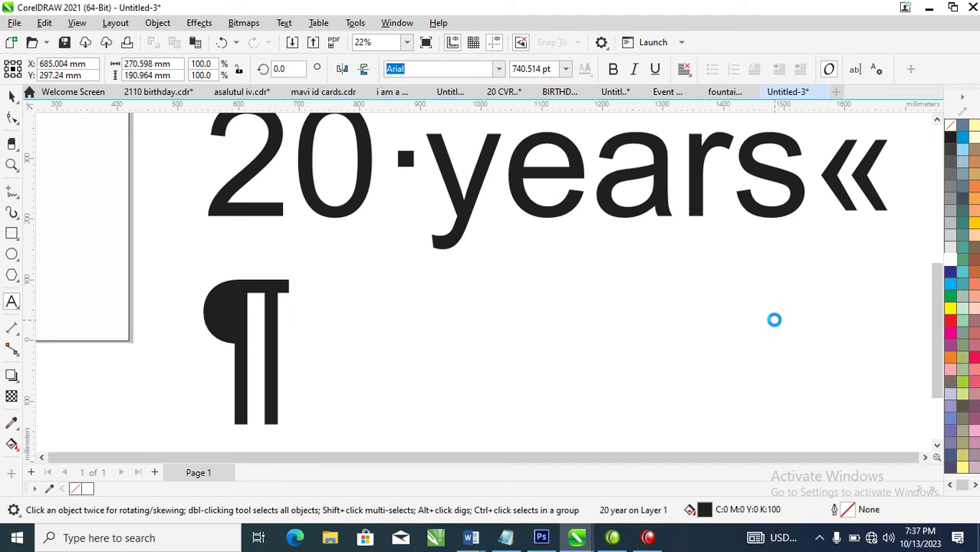
text(in )
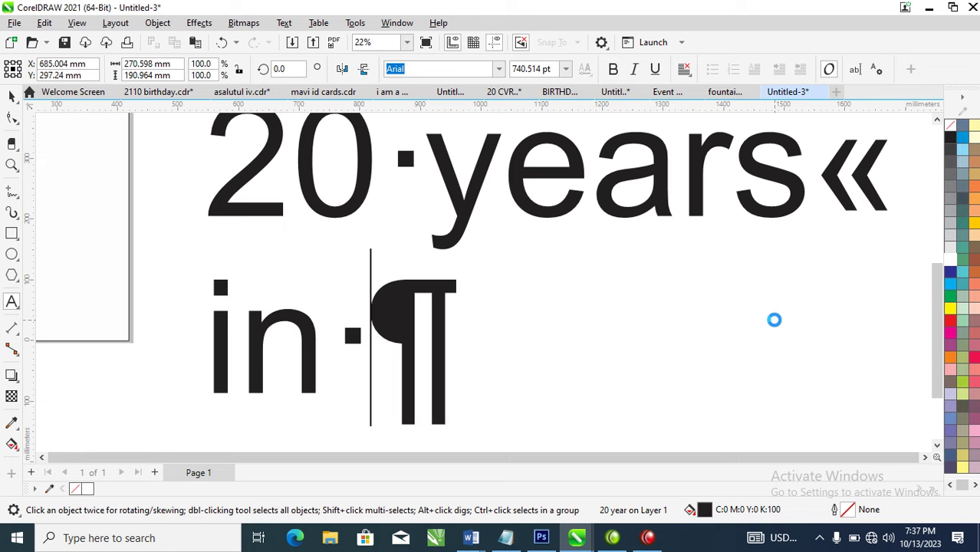
text(E)
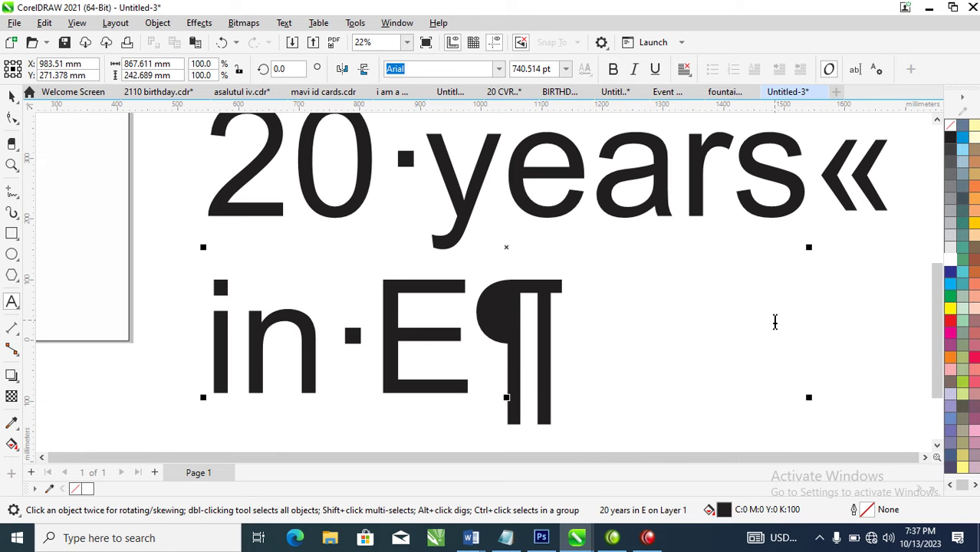
text(xist)
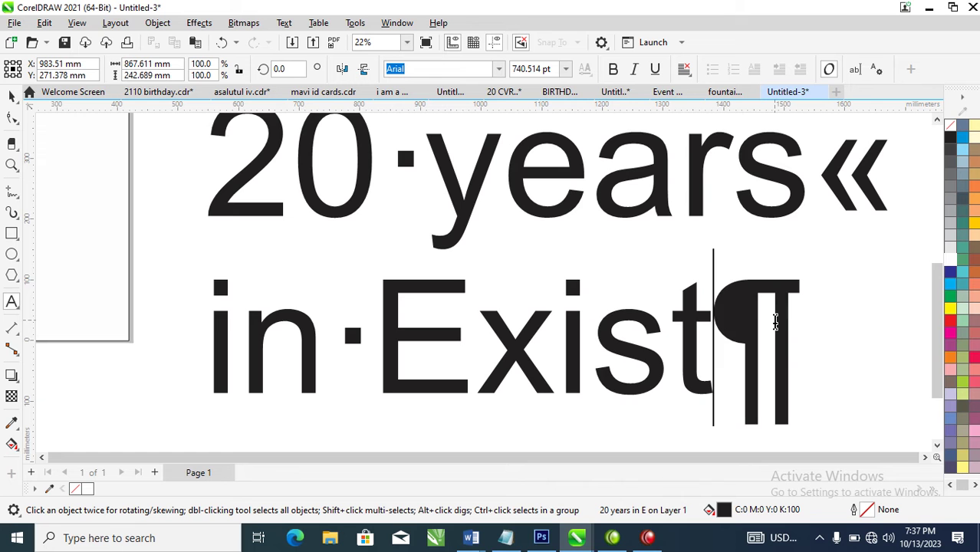
text(ence)
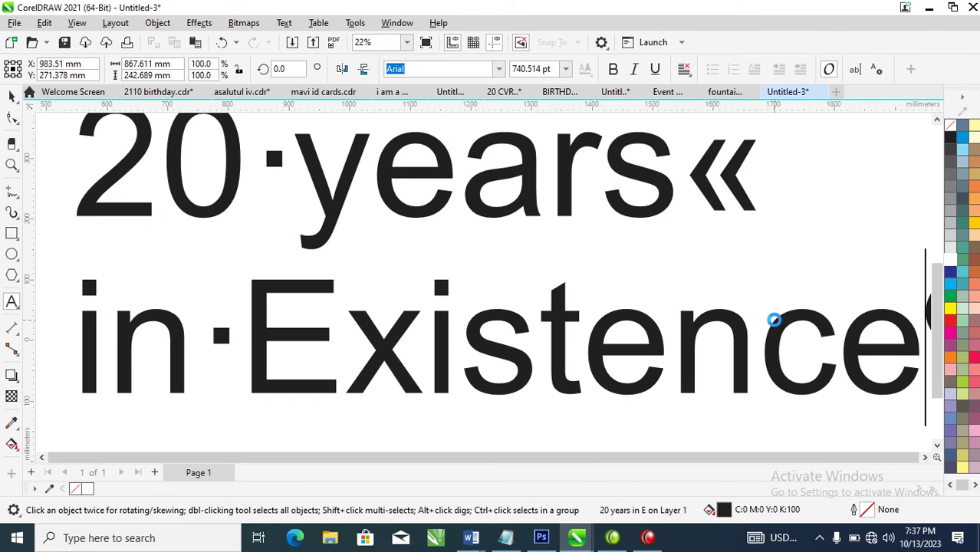
Step: Leave a blank line, add "LaurelTV" as the last line and finish editing the text
key(Return)
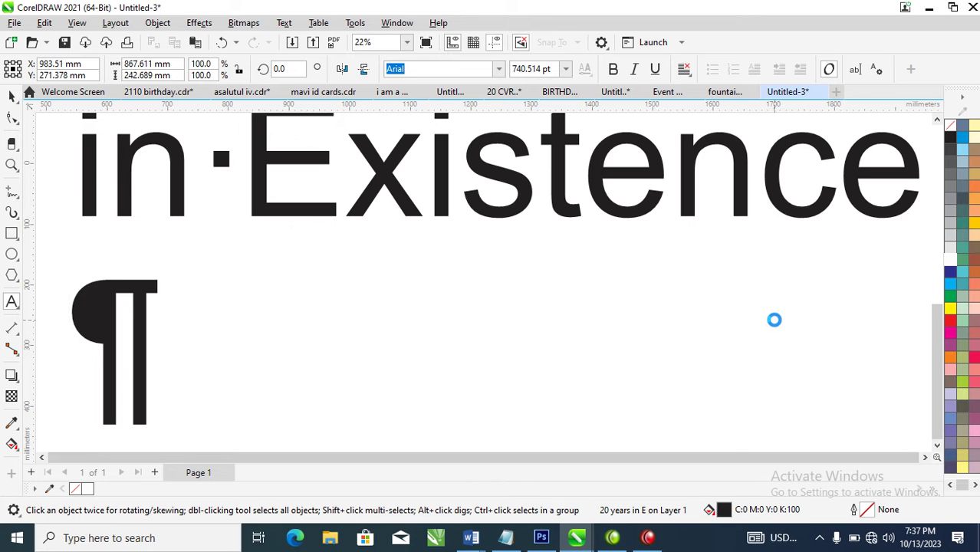
key(Return)
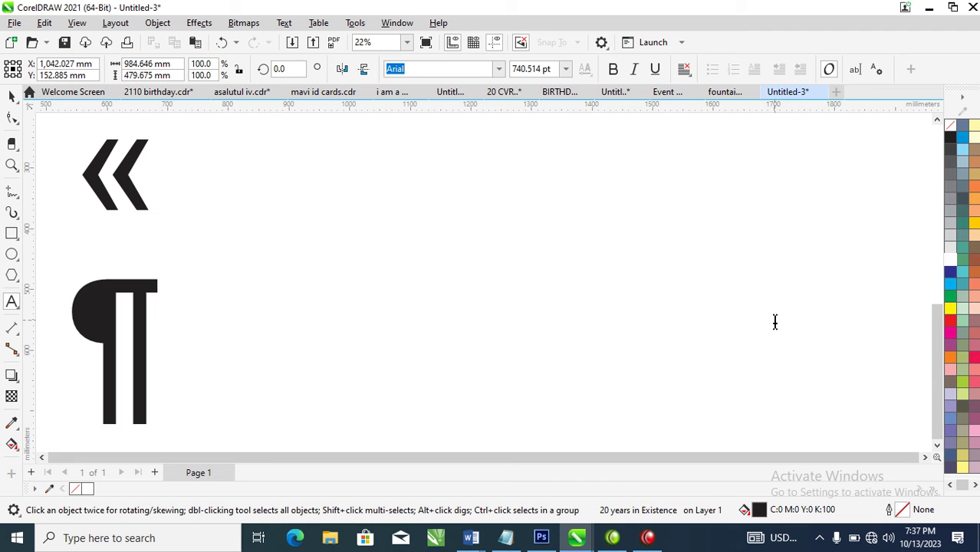
text(Laurel)
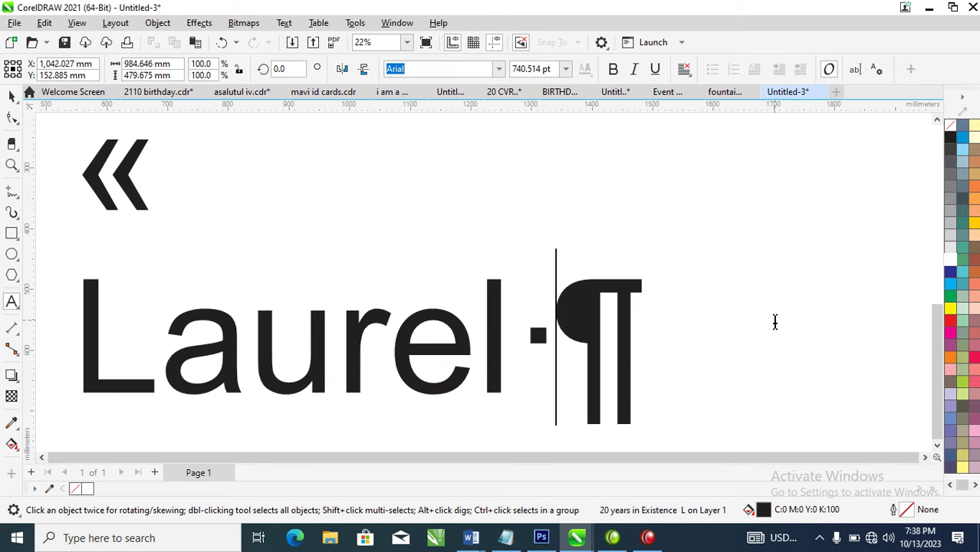
key(BackSpace)
text(T)
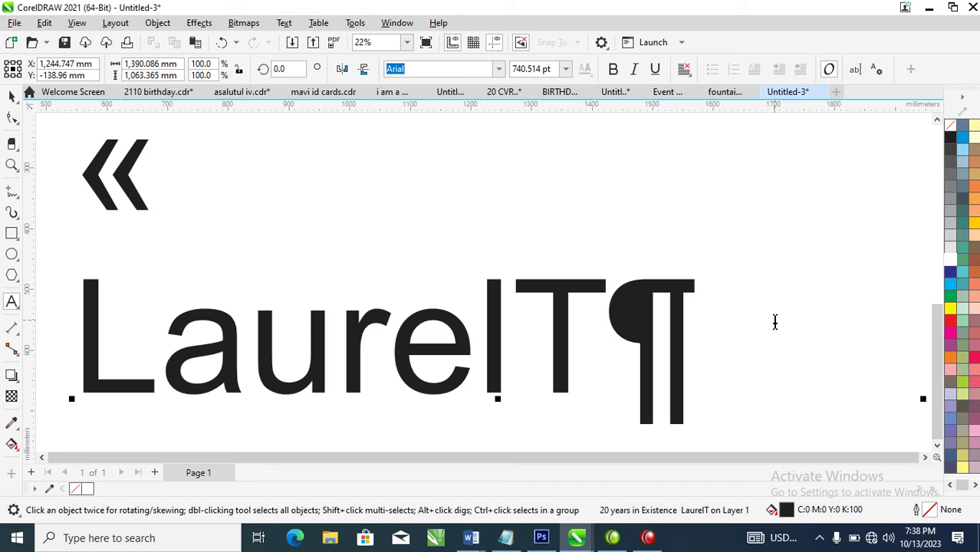
text(V)
key(Escape)
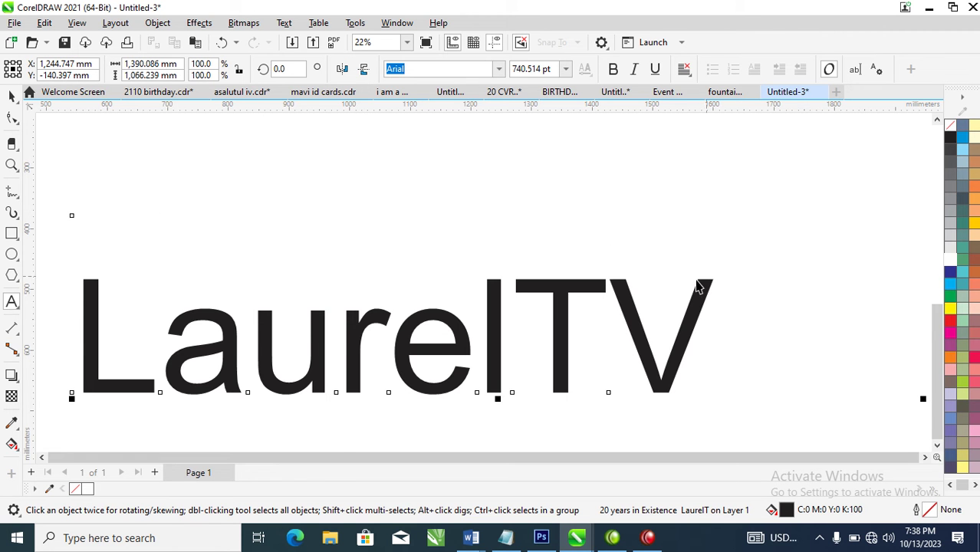
Step: Scale the whole text block down to about 83 pt so it sits small beside the page
scroll(588, 239, down, 1)
scroll(588, 241, down, 5)
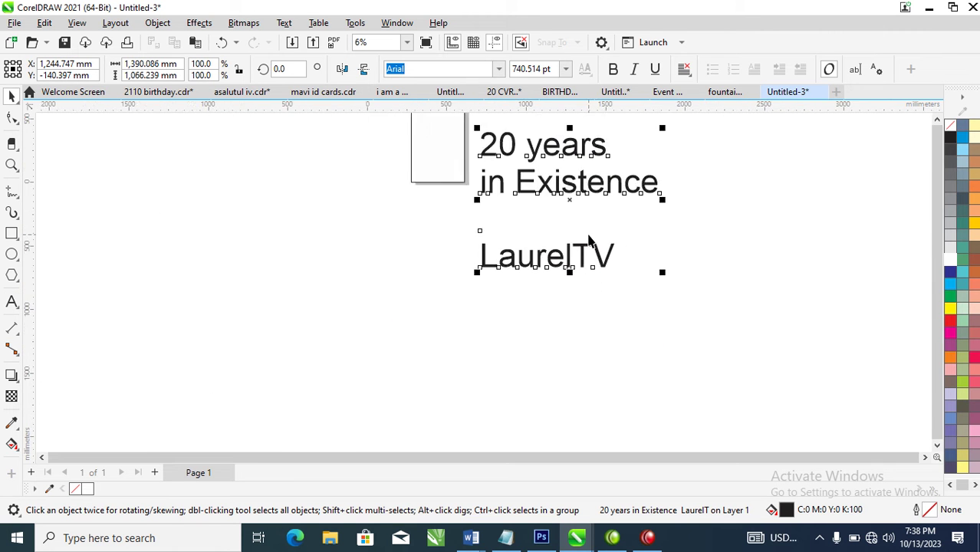
key(z)
drag(387, 306, 757, 136)
click(731, 262)
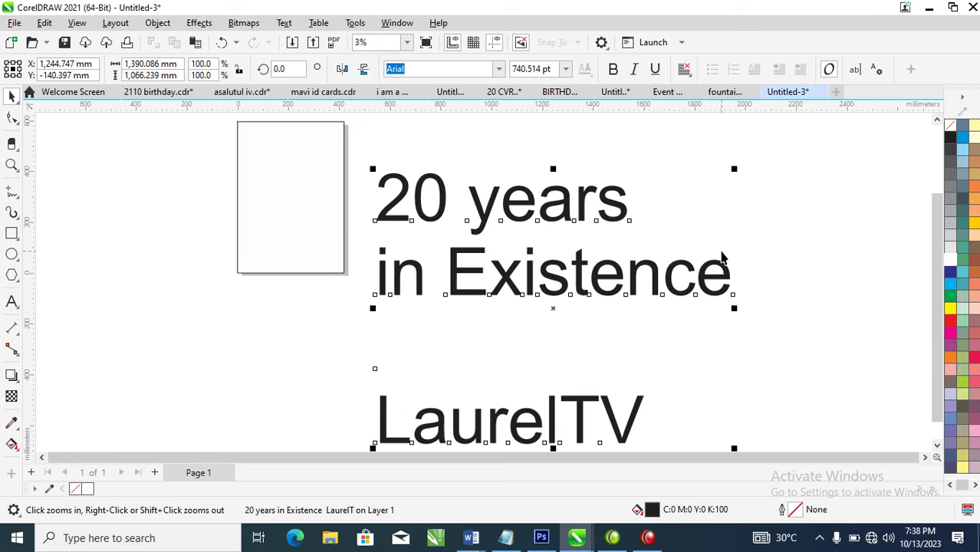
drag(734, 168, 371, 181)
key(z)
drag(201, 286, 483, 157)
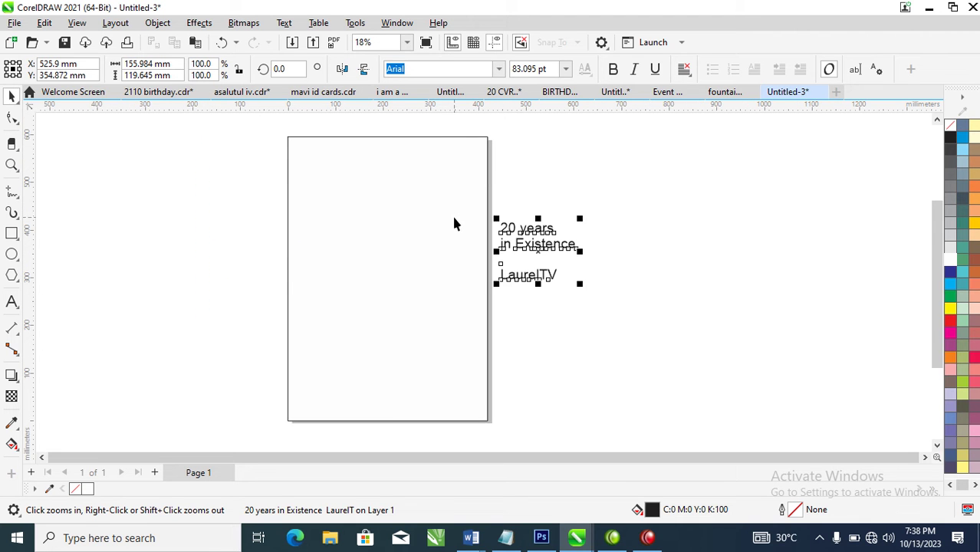
Step: Create a copy of the page rectangle, shortened from its upper edge to a strip about 134 mm tall at the page bottom
key(space)
click(388, 137)
drag(387, 137, 391, 354)
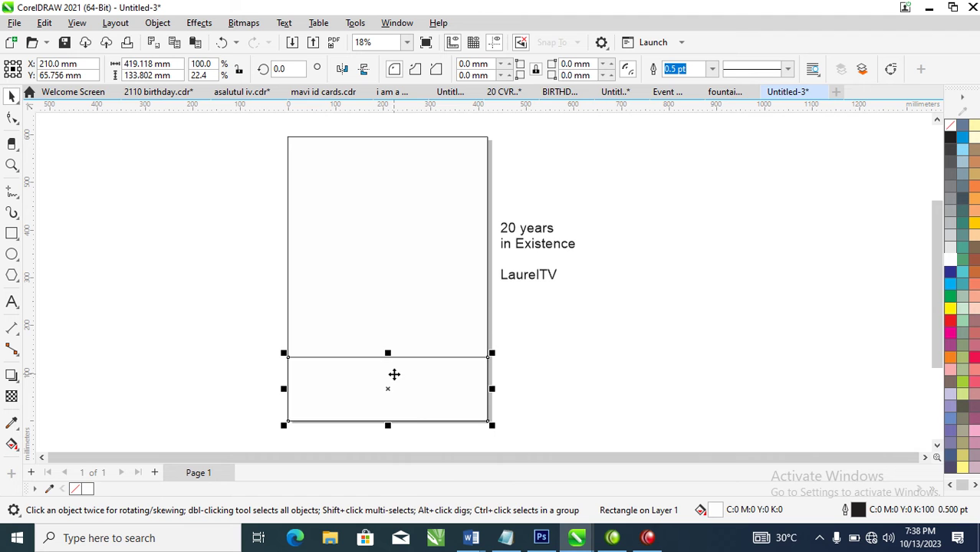
Step: Convert the bottom strip to curves and turn its upper edge into a curve segment with the Shape tool
right_click(395, 378)
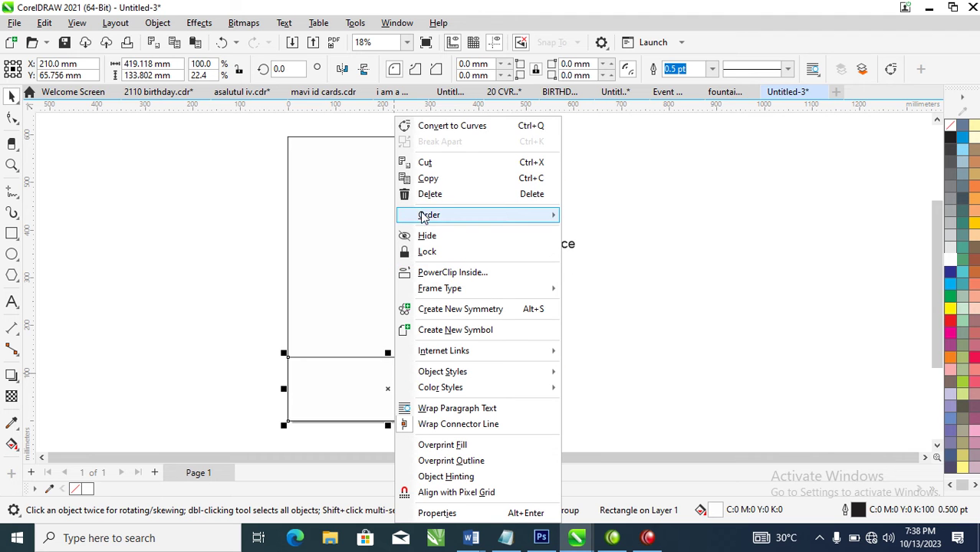
click(458, 127)
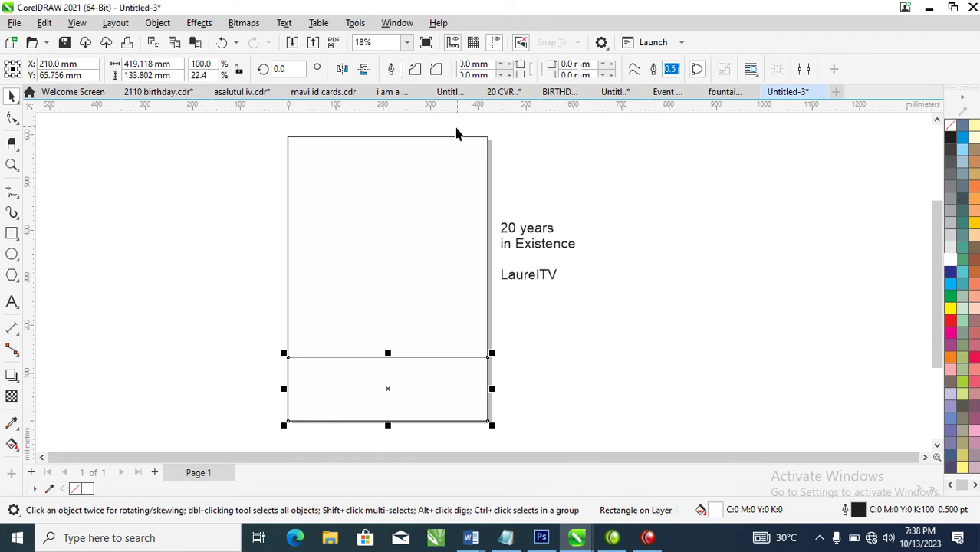
click(12, 117)
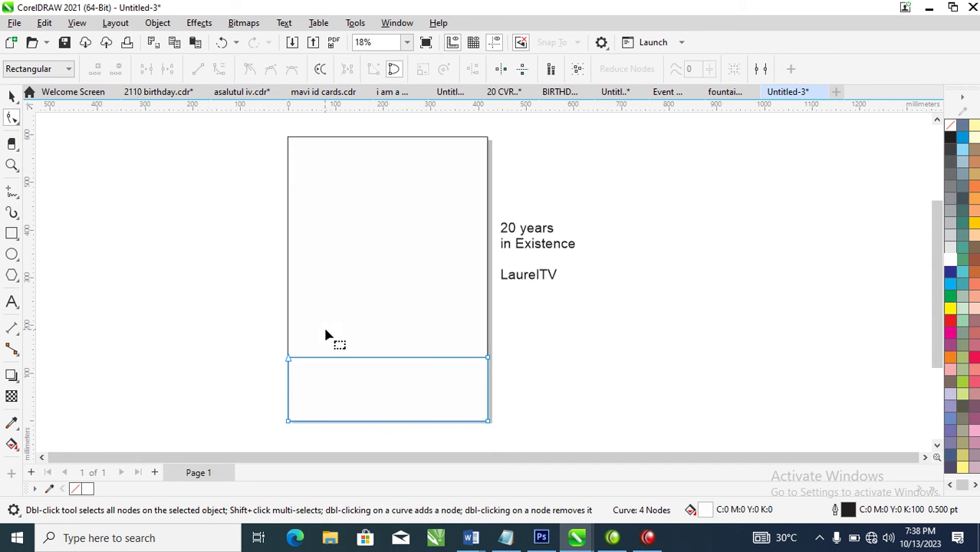
right_click(392, 358)
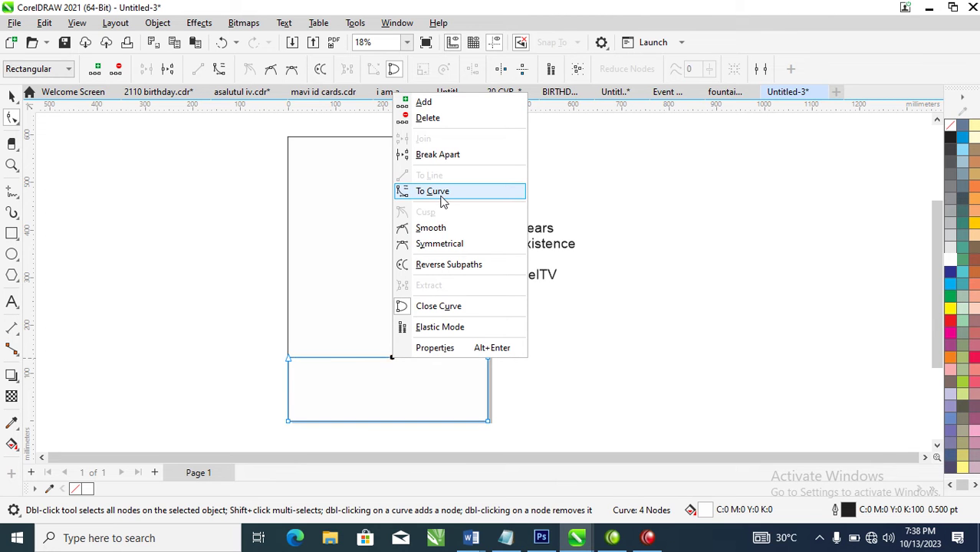
click(443, 192)
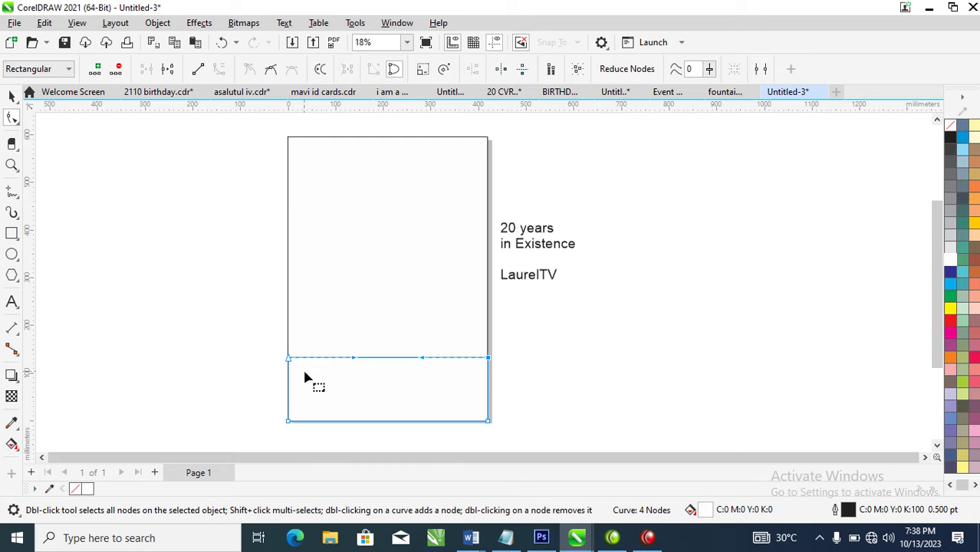
Step: Raise the strip's upper-right node until the shape is about 327 mm tall and bend its upper edge into a concave sweep
drag(492, 362, 491, 271)
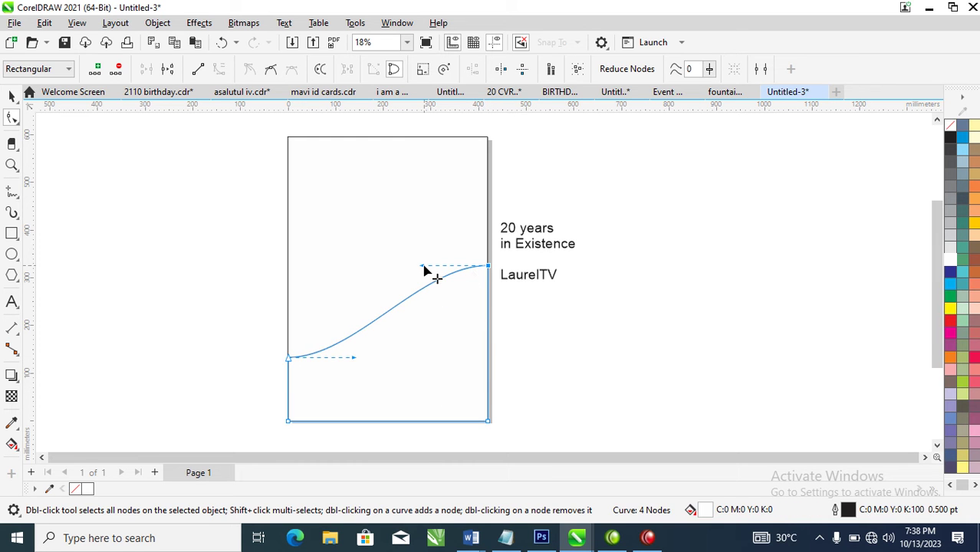
drag(422, 267, 425, 373)
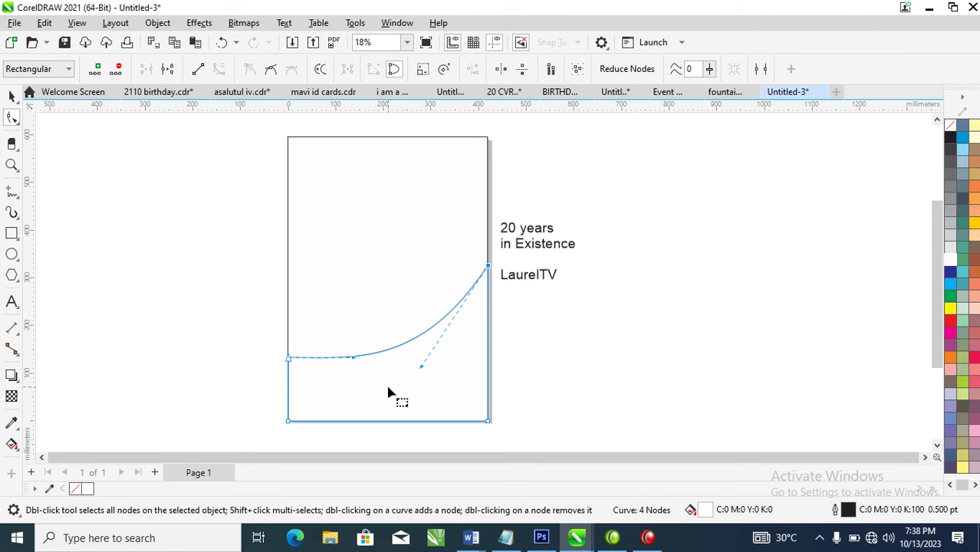
key(space)
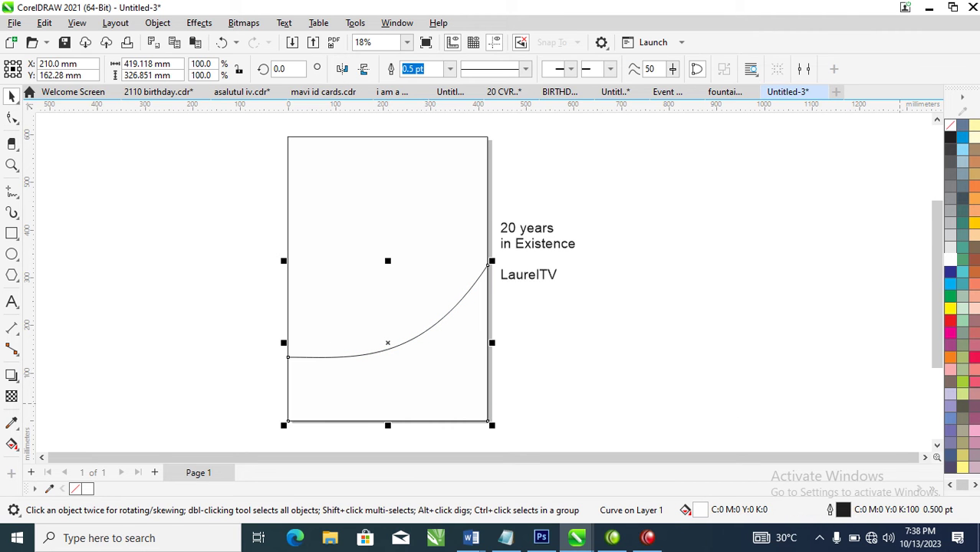
Step: Fill the curved shape with a diagonal fountain fill from blue (C100 M100) to cyan and remove its outline
click(950, 274)
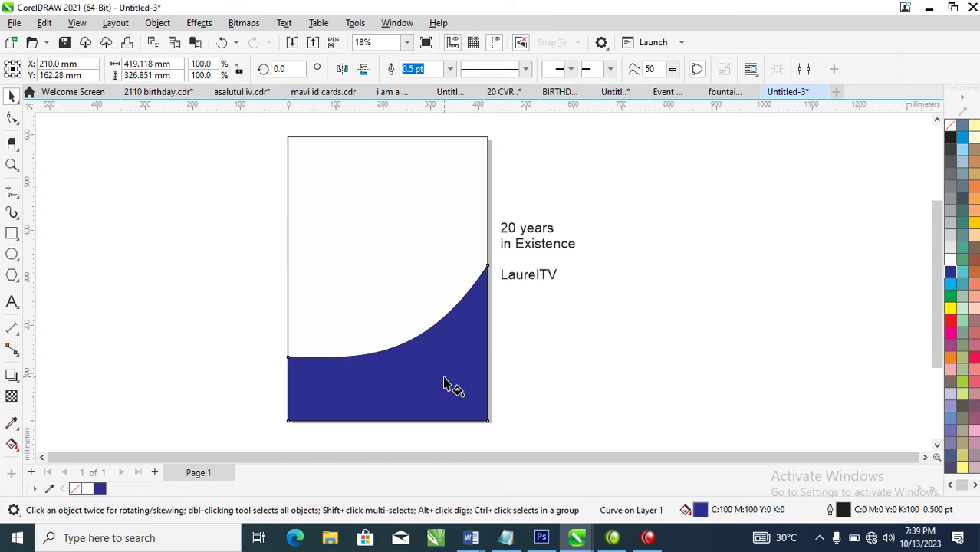
key(g)
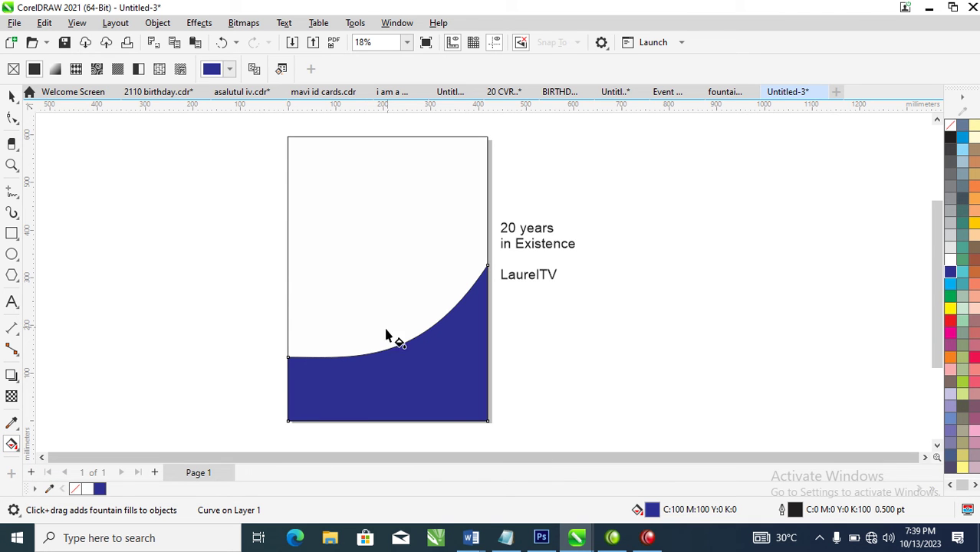
drag(398, 318, 467, 416)
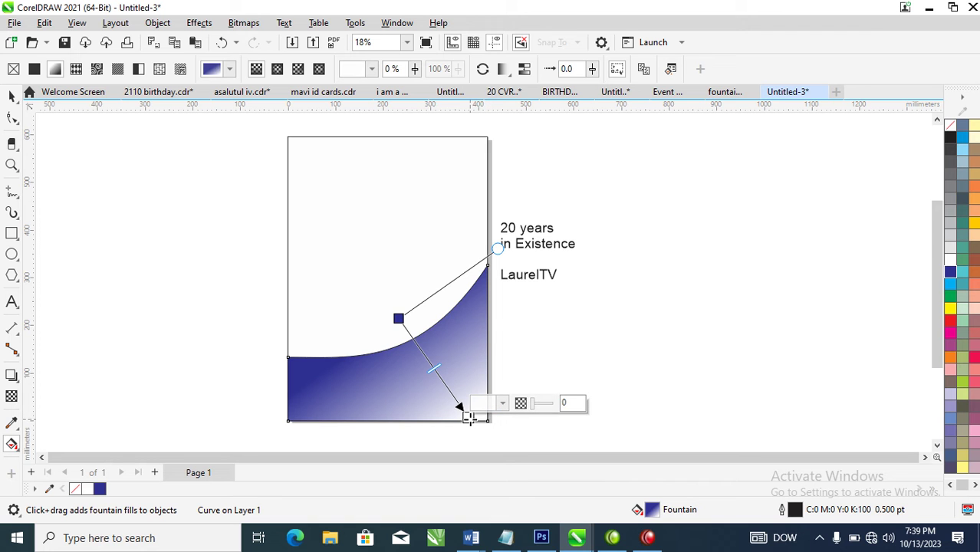
click(951, 285)
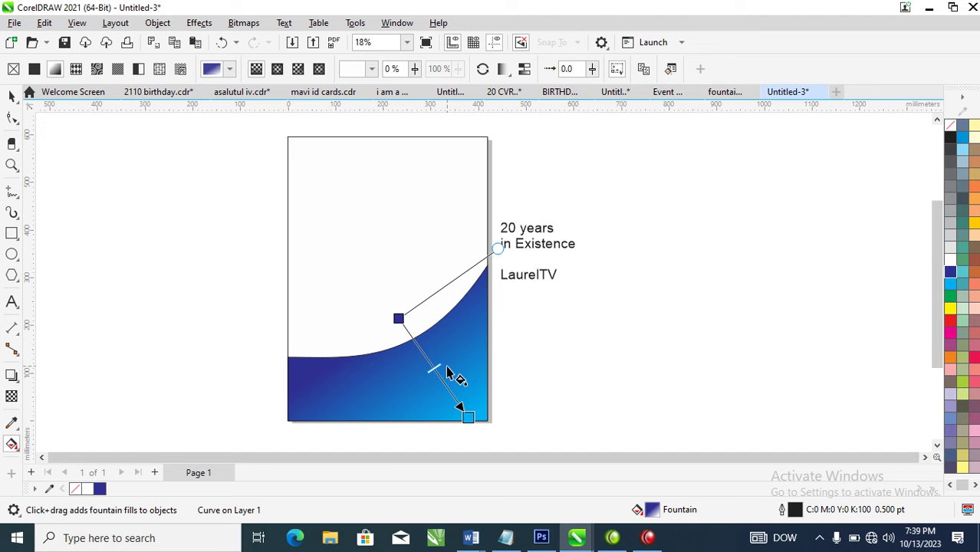
key(space)
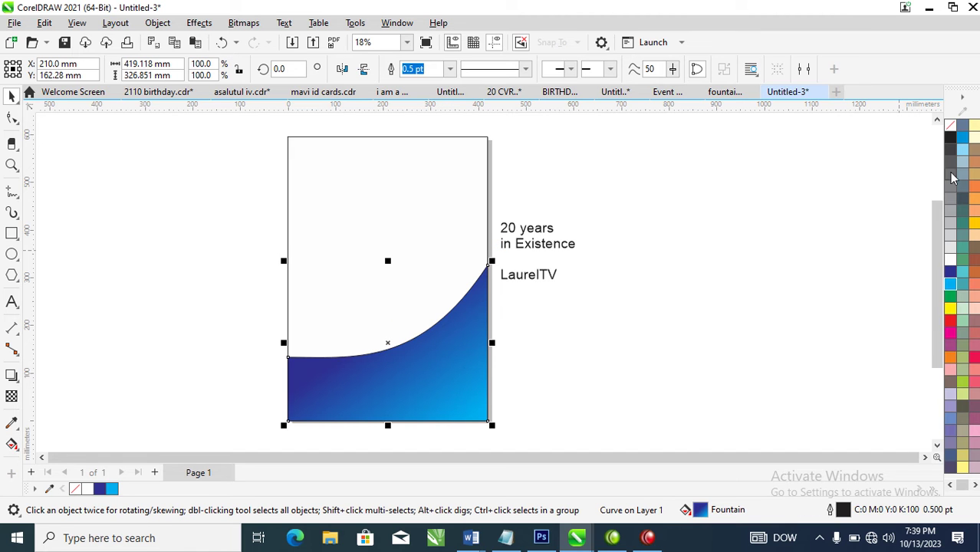
right_click(951, 131)
click(908, 145)
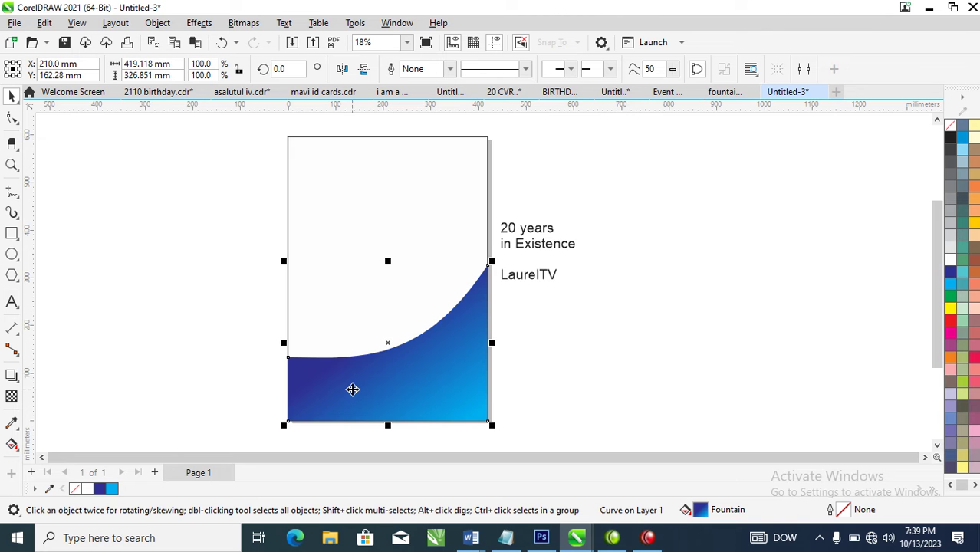
Step: Copy the gradient shape sideways off the page and left-align the copy with the original
key(Escape)
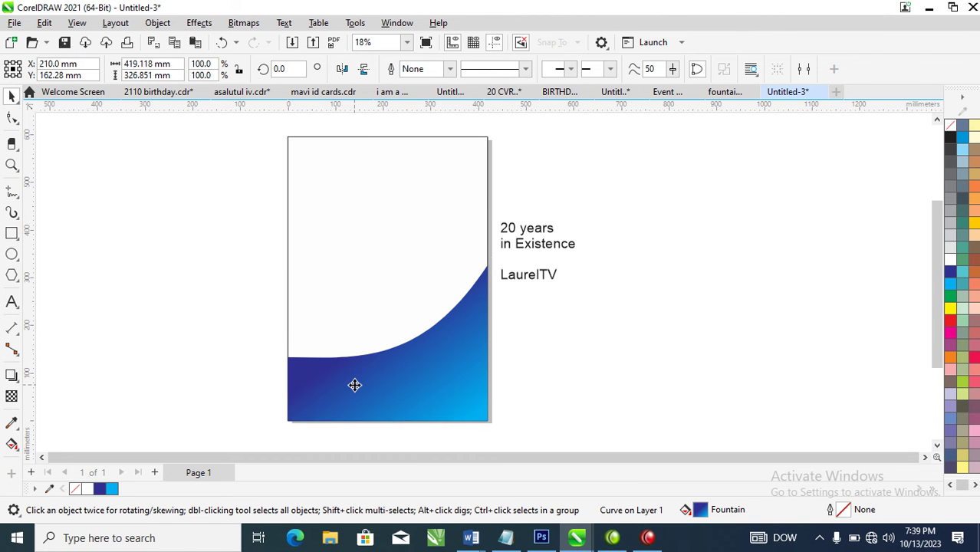
drag(354, 385, 550, 385)
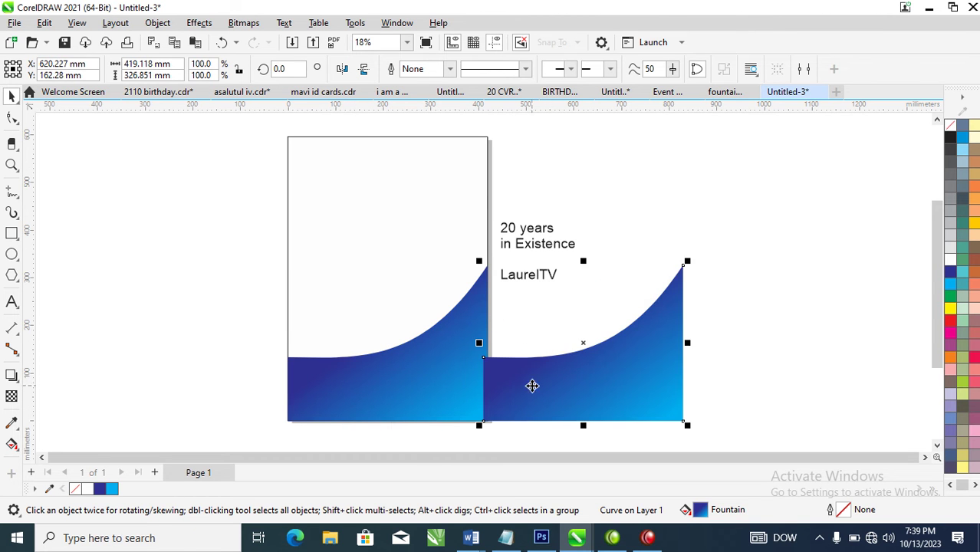
shift+click(396, 392)
key(l)
click(578, 345)
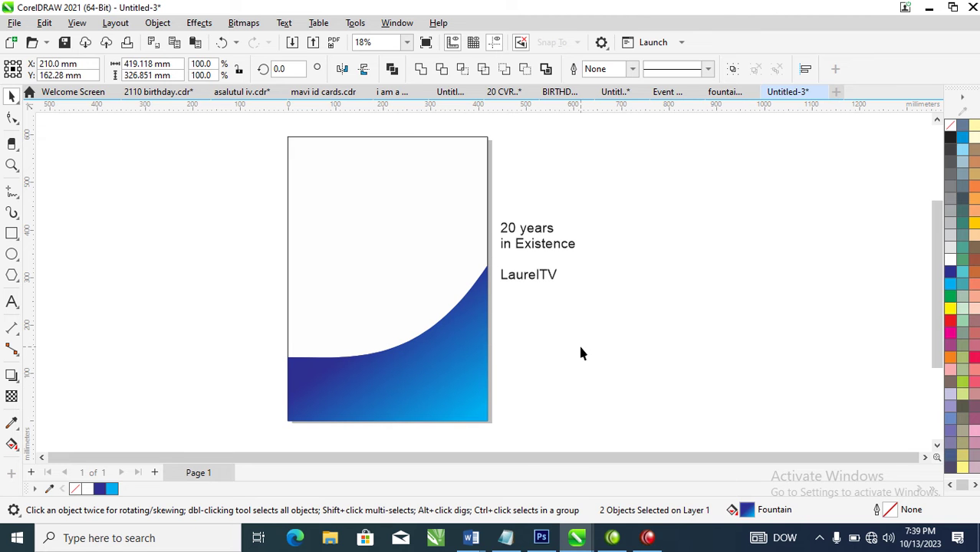
Step: Raise two stepped copies of the gradient shape, trim the upper copy with the lower one and remove the lower one, leaving a thin band
click(431, 370)
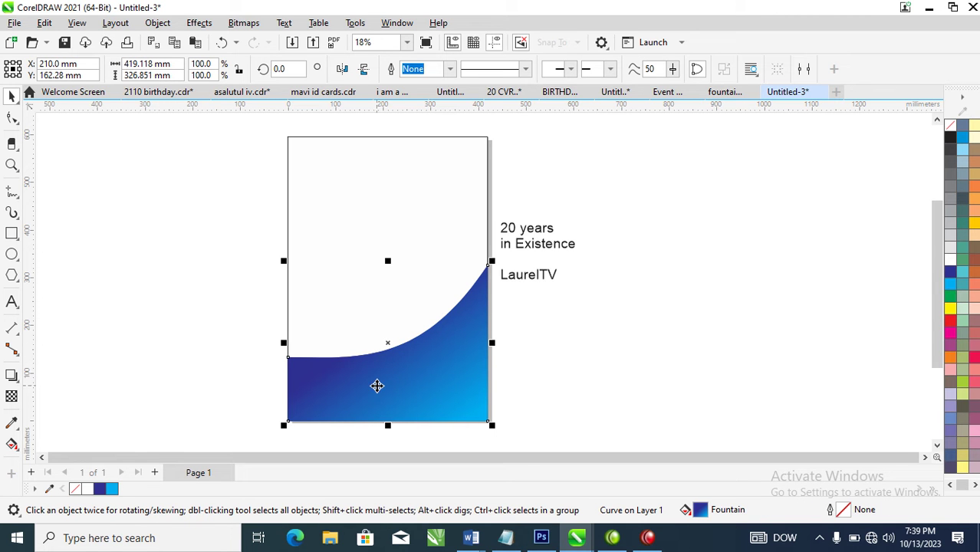
drag(420, 382, 425, 352)
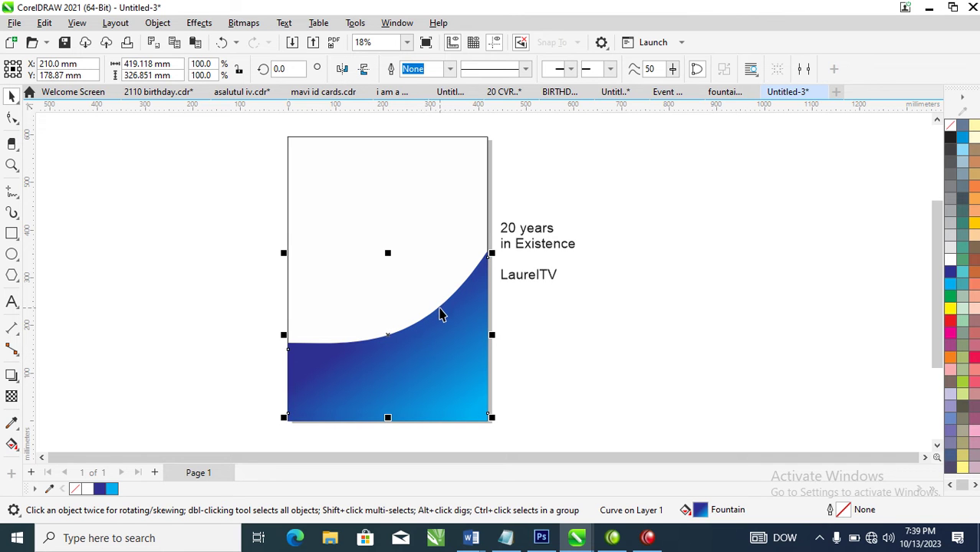
shift+click(439, 312)
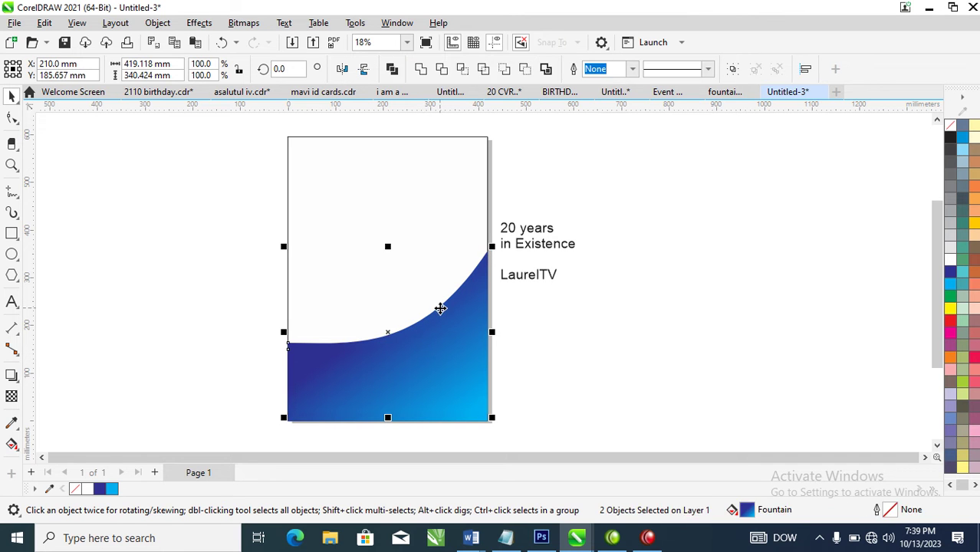
click(442, 69)
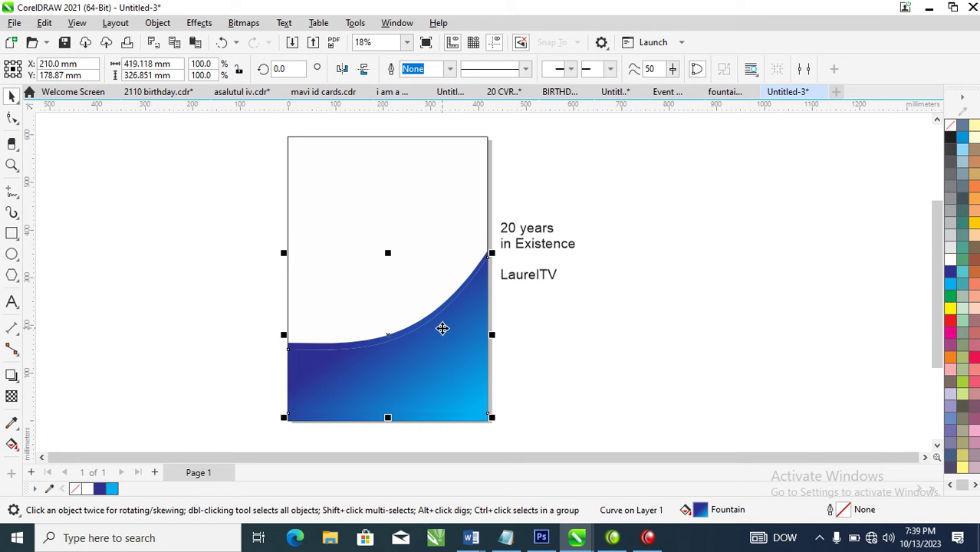
click(426, 334)
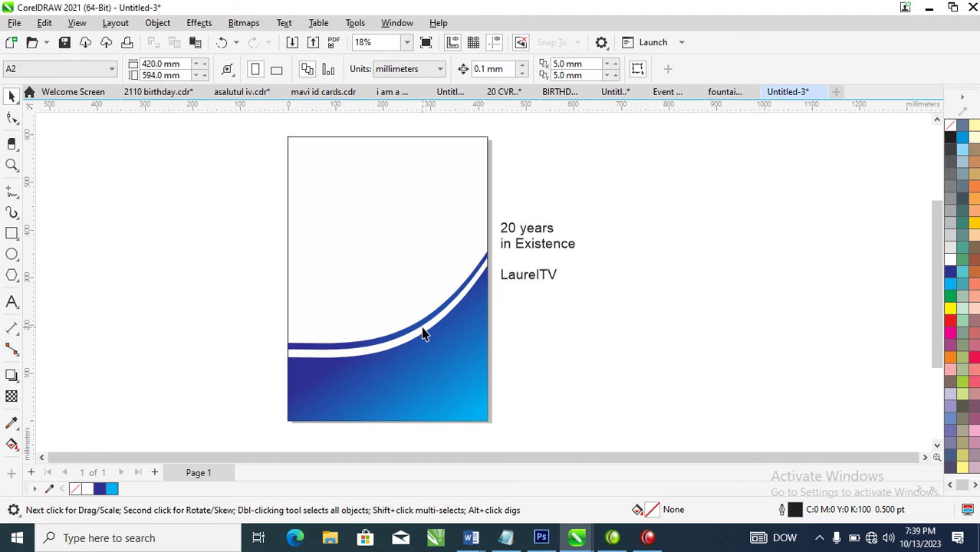
Step: Fill the thin band with cyan and shorten it together with the bottom shape from above to about 274 mm overall height
click(426, 328)
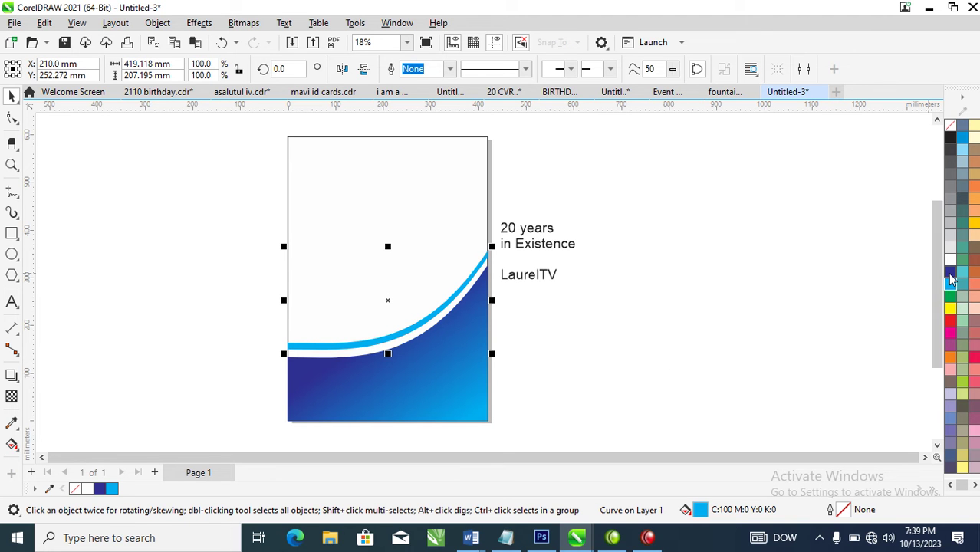
shift+click(387, 383)
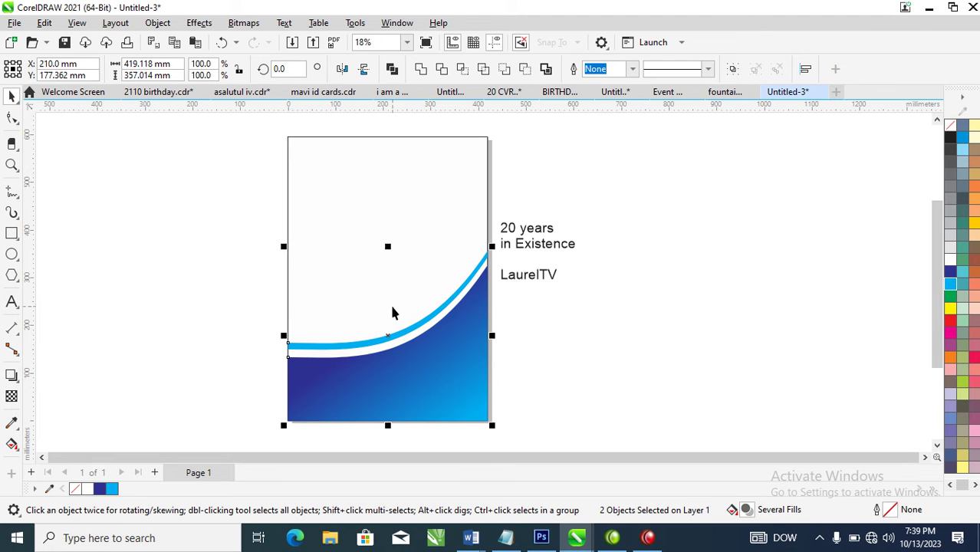
drag(390, 244, 391, 289)
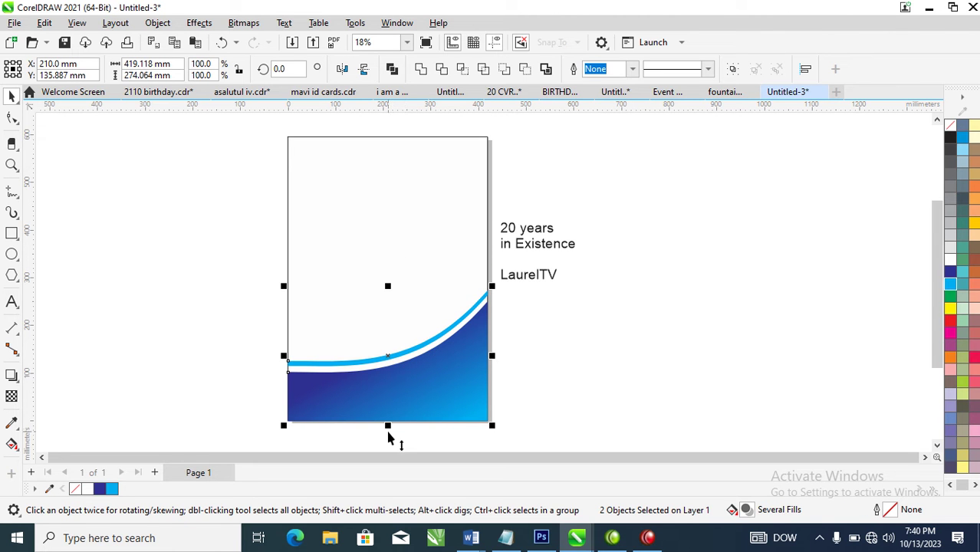
Step: Create a vertically mirrored copy of the bottom shape and band above the originals and group the copy
drag(388, 430, 395, 252)
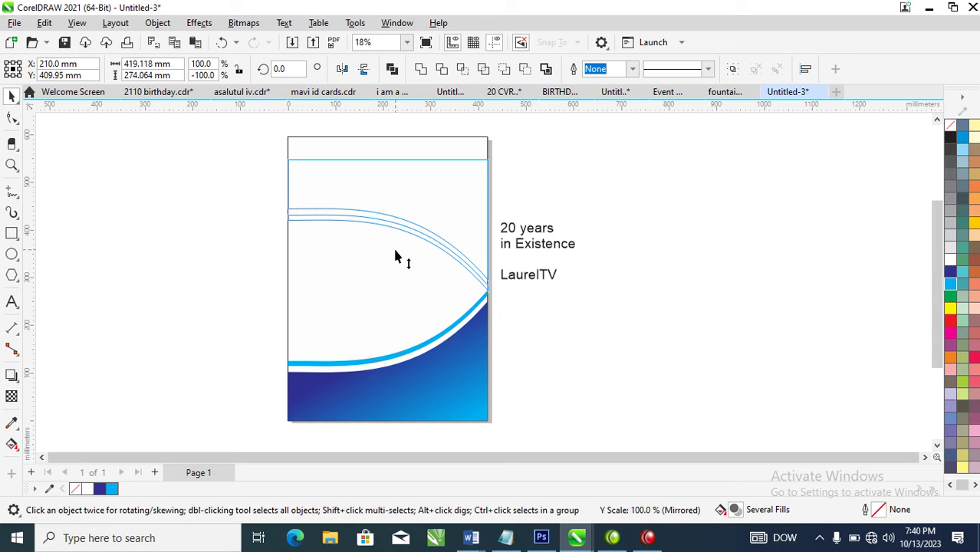
drag(396, 256, 395, 251)
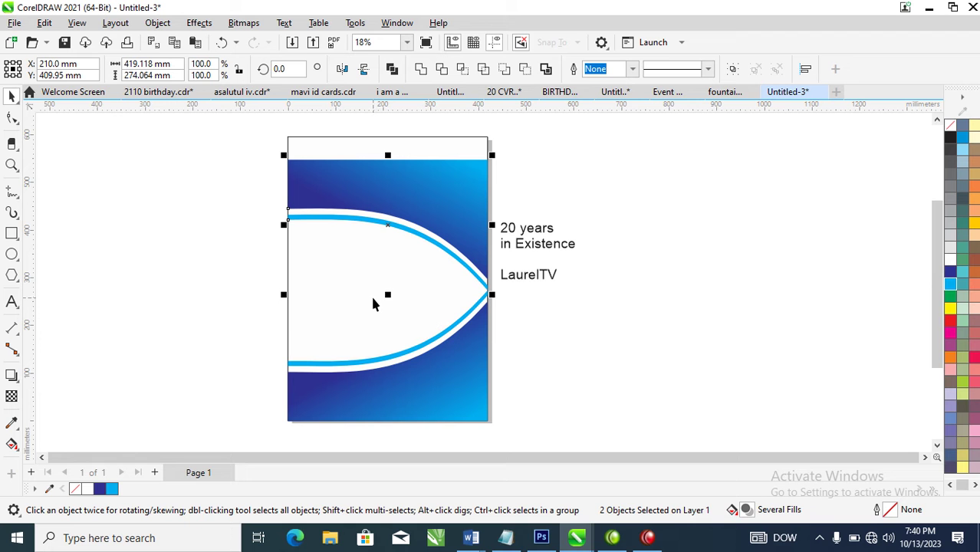
key(ctrl+g)
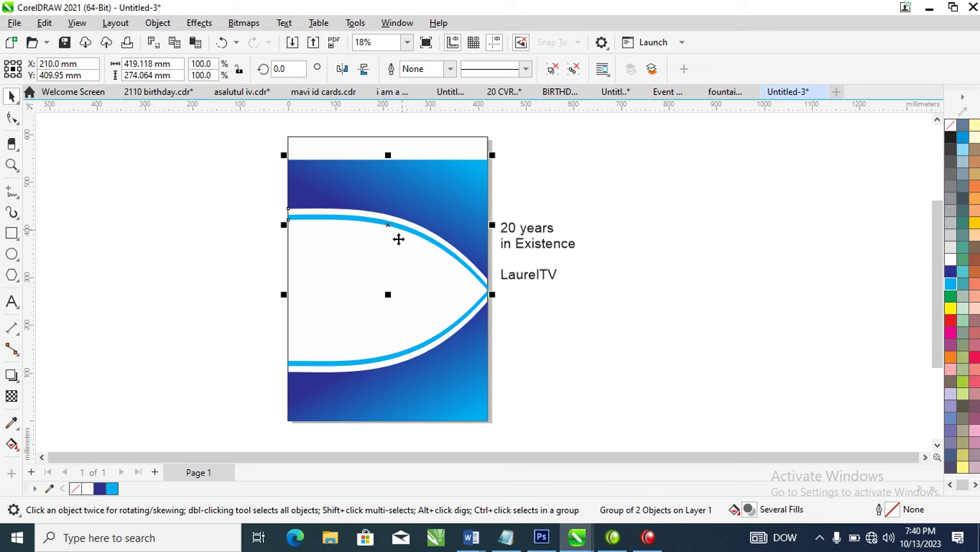
Step: Align the mirrored group with the upper edge of the page rectangle and flip it horizontally
shift+click(431, 149)
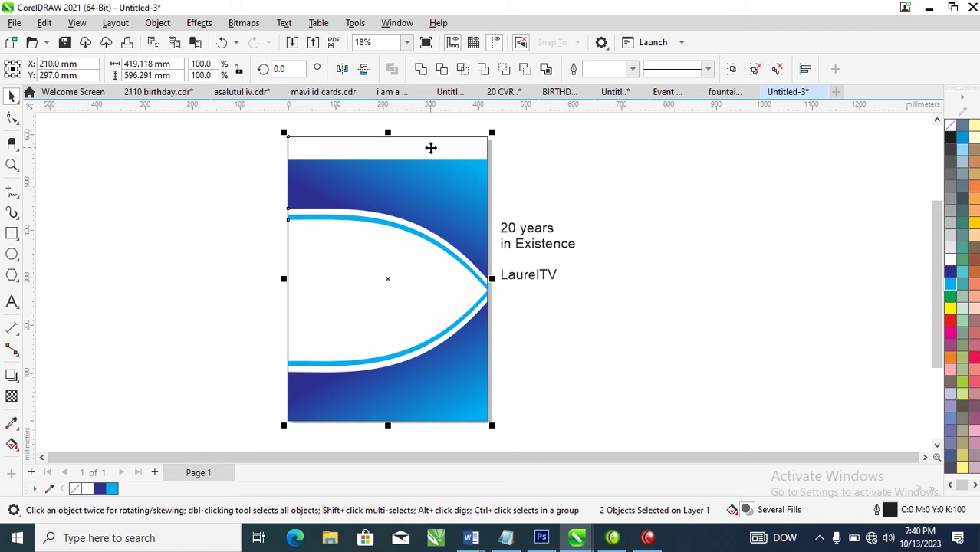
key(t)
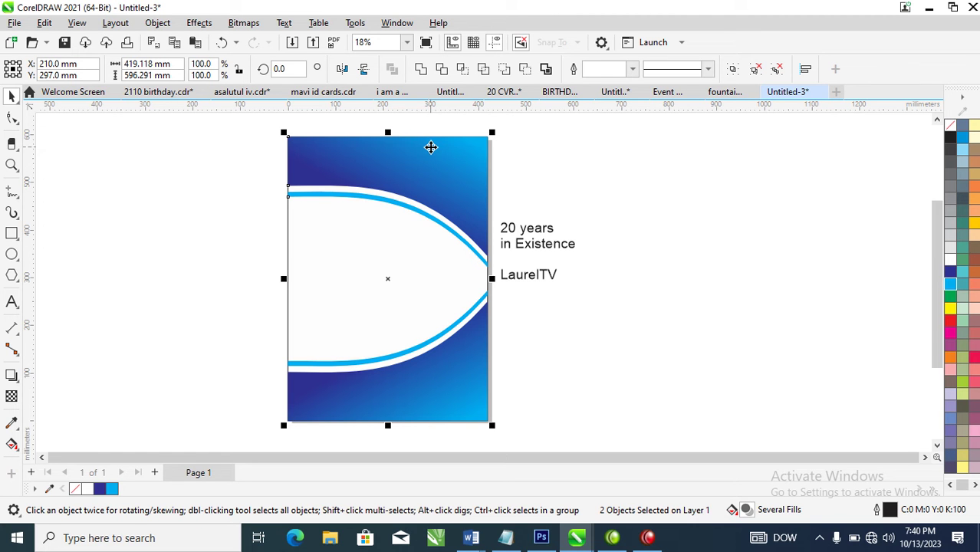
click(342, 69)
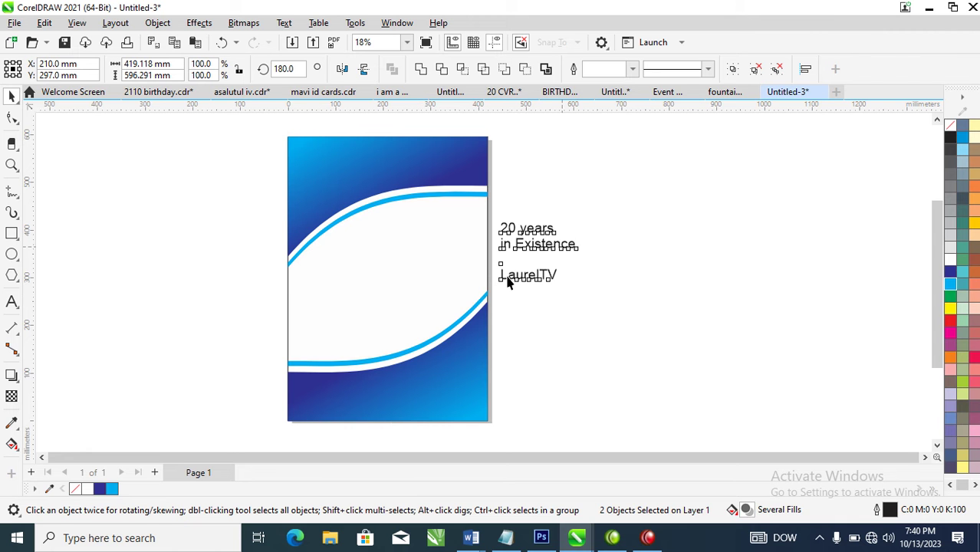
Step: Move the text block from beside the page into the lower middle of the white area between the two curves
drag(505, 277, 414, 286)
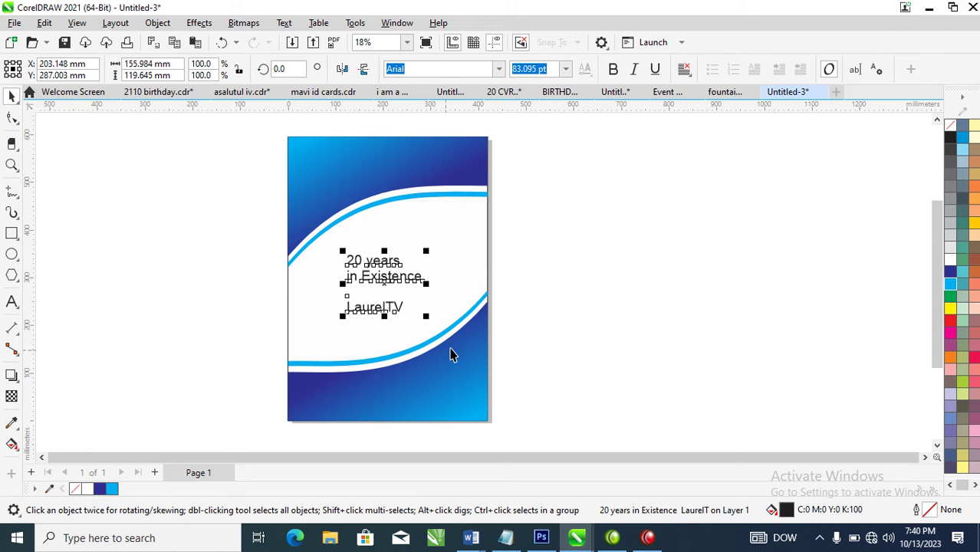
key(z)
drag(246, 161, 578, 359)
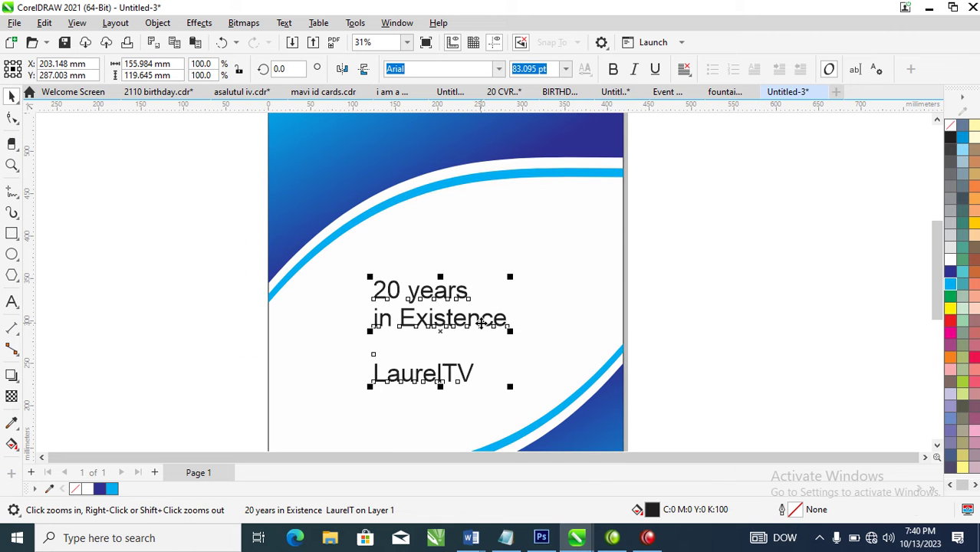
drag(481, 323, 495, 363)
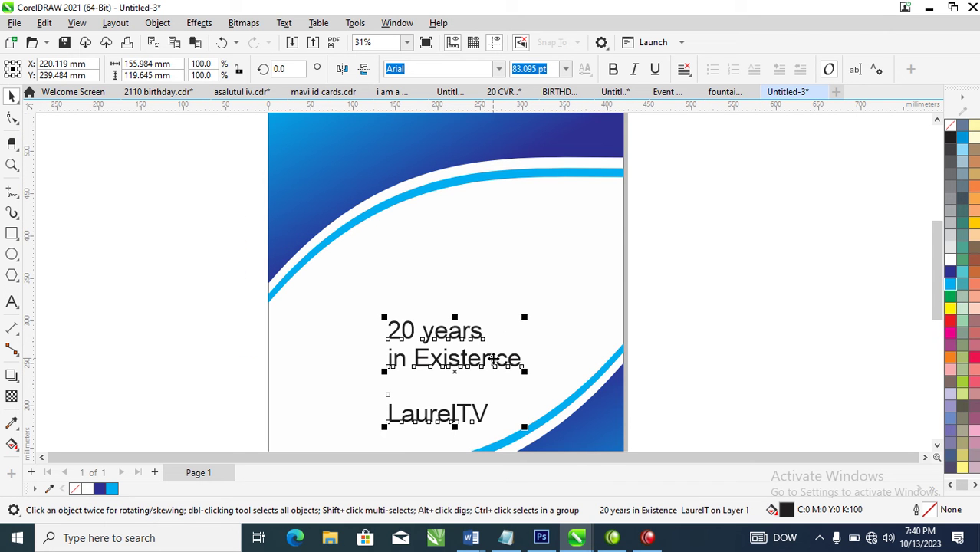
Step: Set the font of the text block to FuturaTEE
click(498, 69)
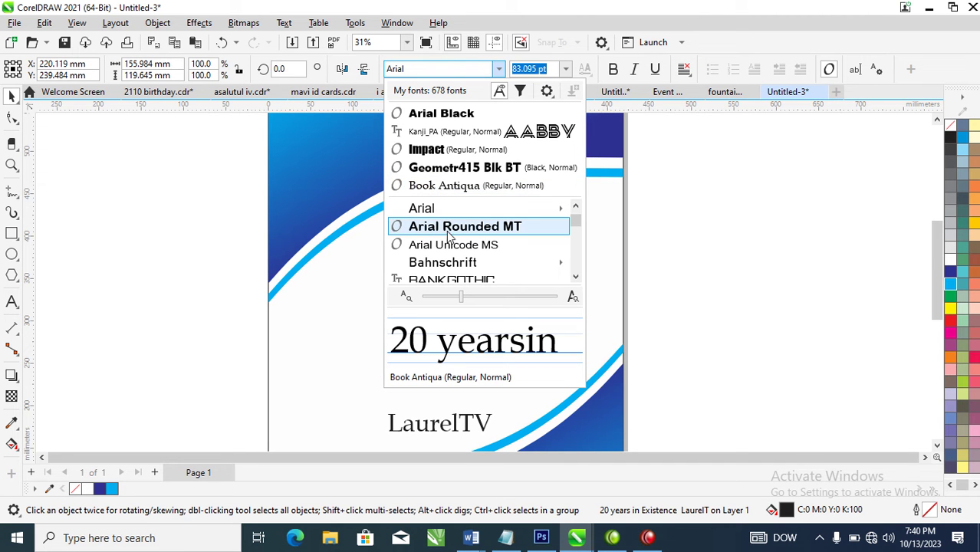
scroll(452, 221, down, 10)
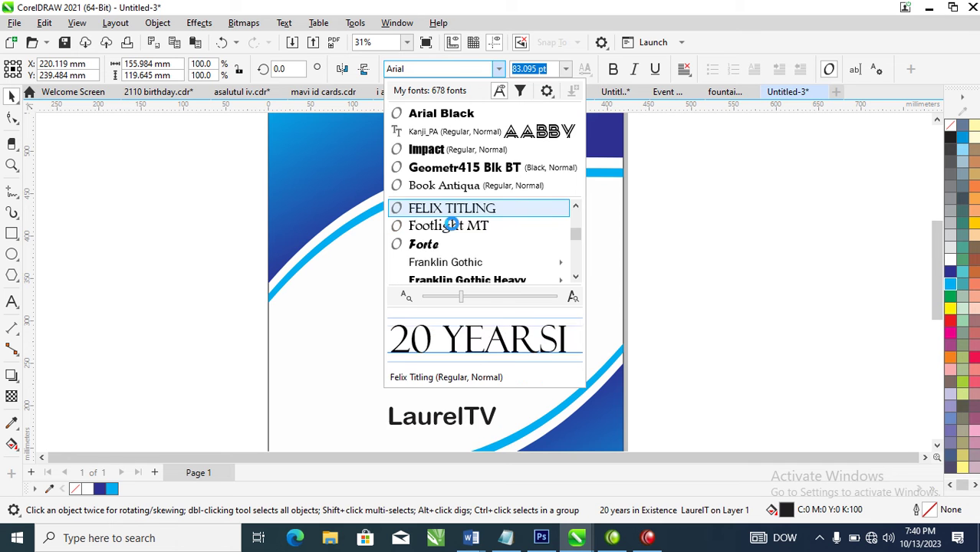
click(451, 227)
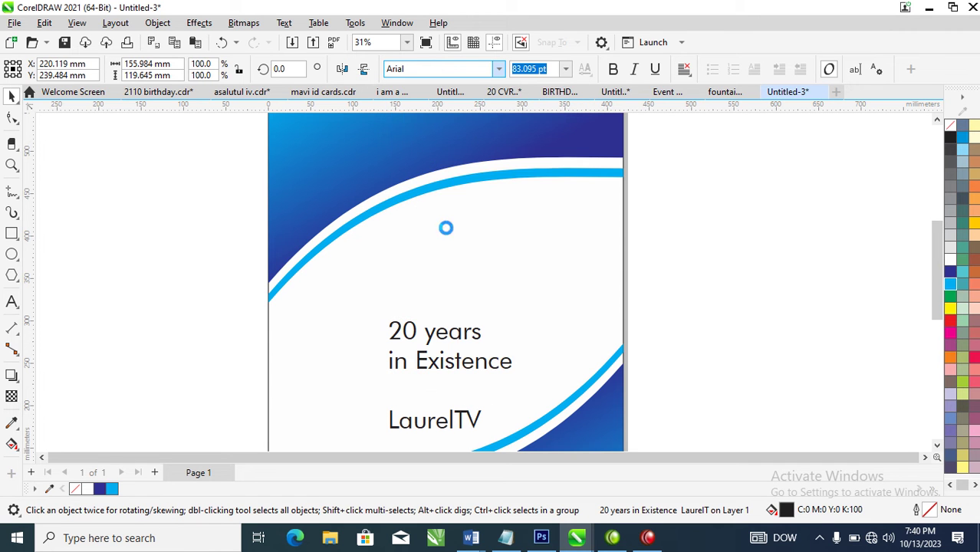
Step: Break the text block into separate lines, move "20 years" up below the upper curve and split it into individual words
click(451, 336)
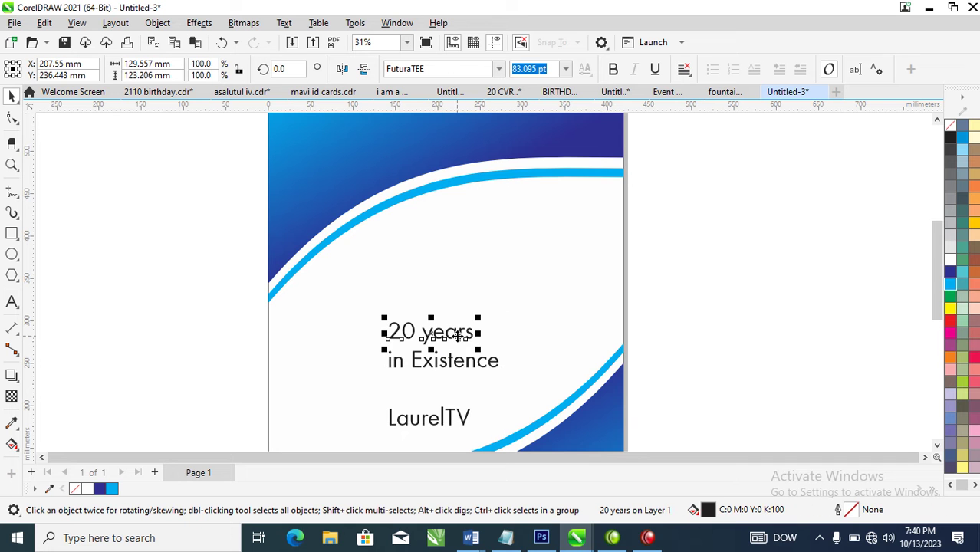
drag(458, 334, 530, 236)
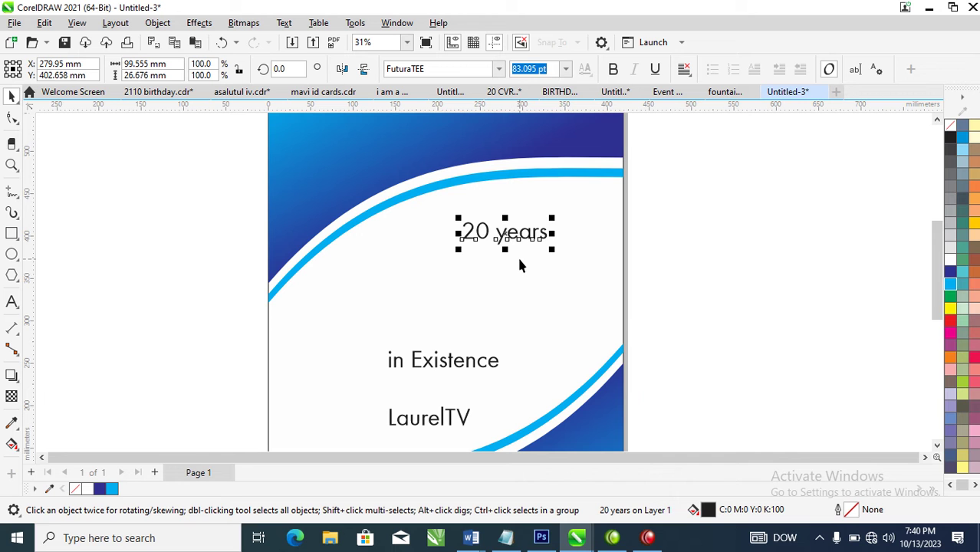
key(ctrl+k)
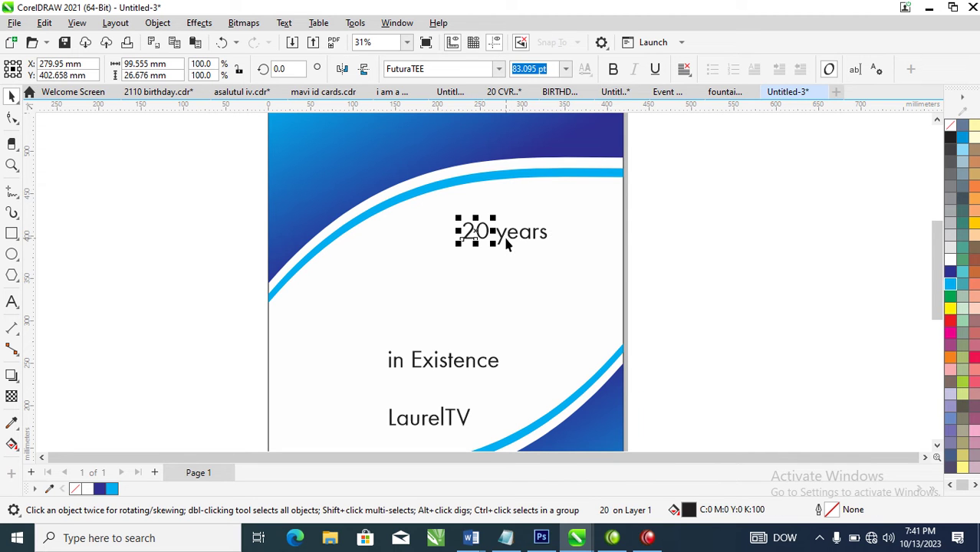
Step: Move "years" down above the lower curve and enlarge "20" to about 629 pt below the upper curve
drag(506, 244, 529, 316)
click(486, 244)
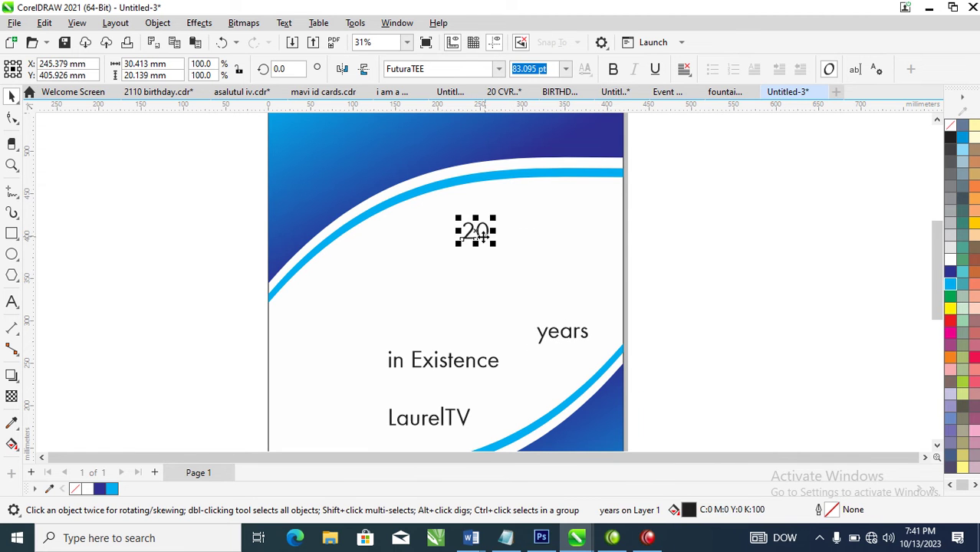
drag(460, 247, 339, 300)
drag(496, 221, 477, 256)
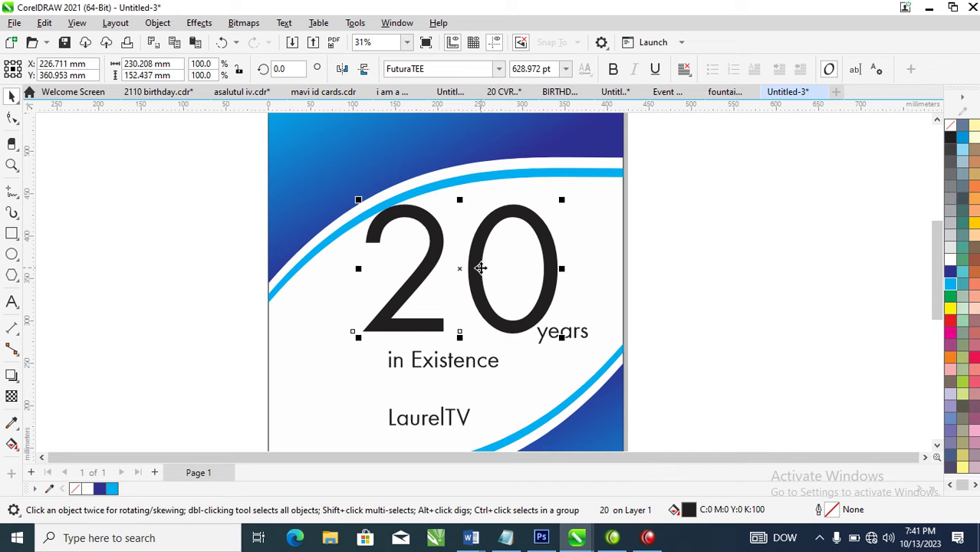
Step: Break "20" into separate digits and delete the 0
key(ctrl+k)
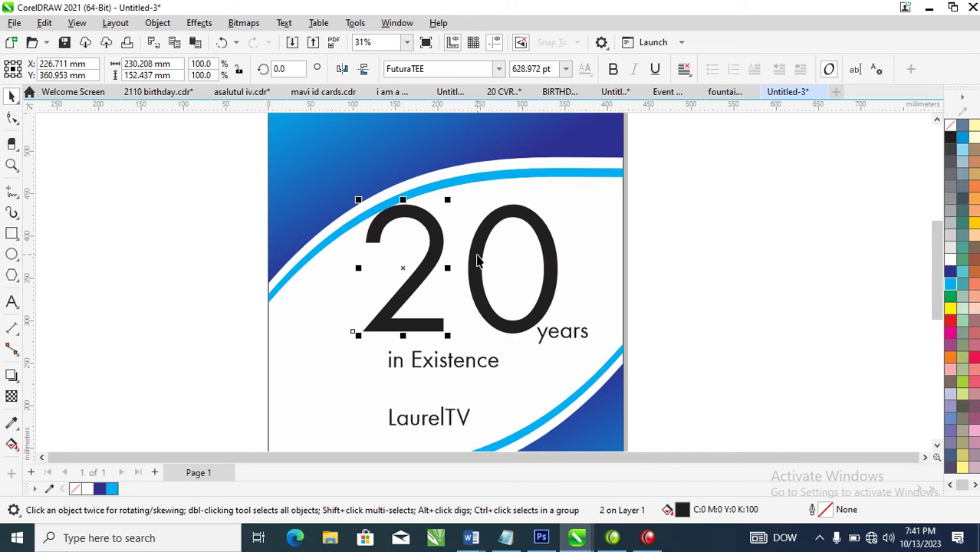
click(478, 259)
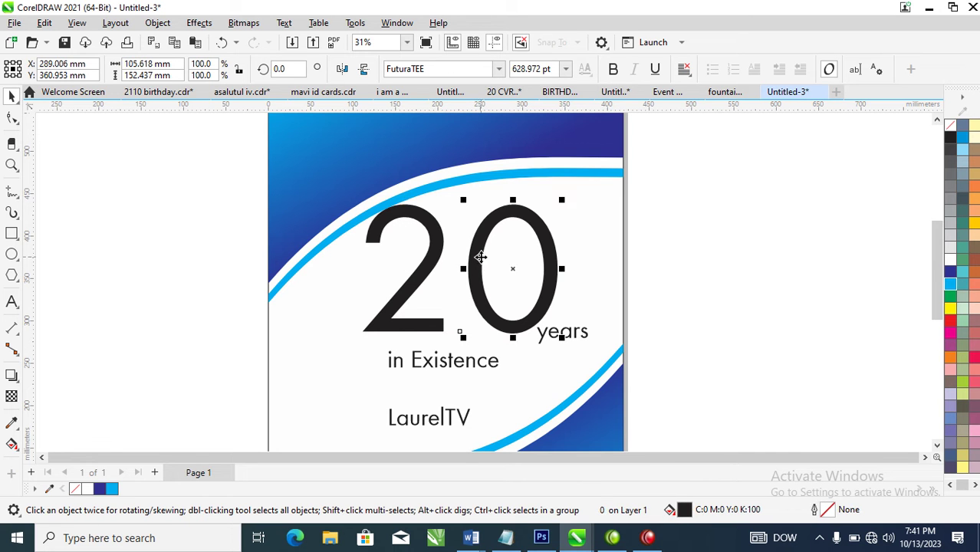
key(Delete)
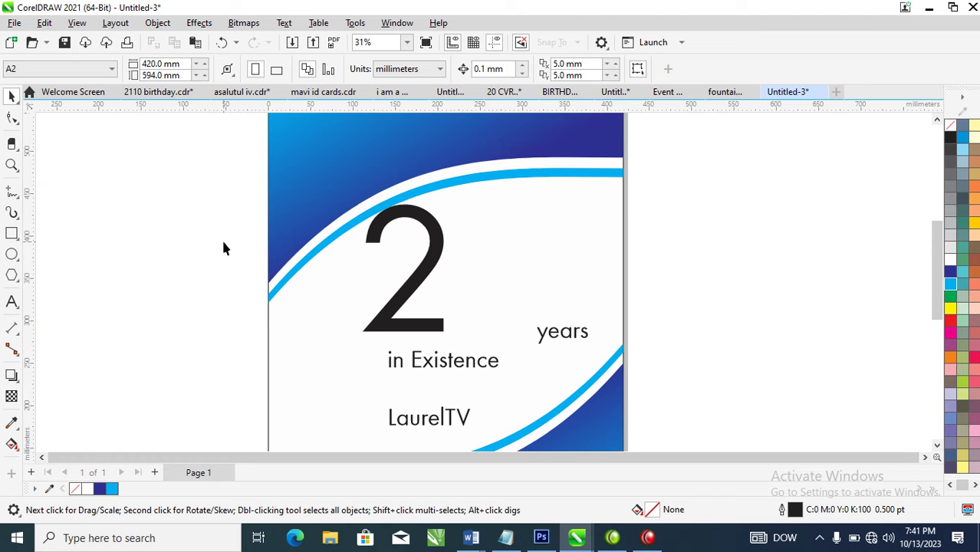
Step: Draw a circle about 111 mm wide overlapping the 2 and add a smaller concentric copy about 84 mm wide
click(12, 254)
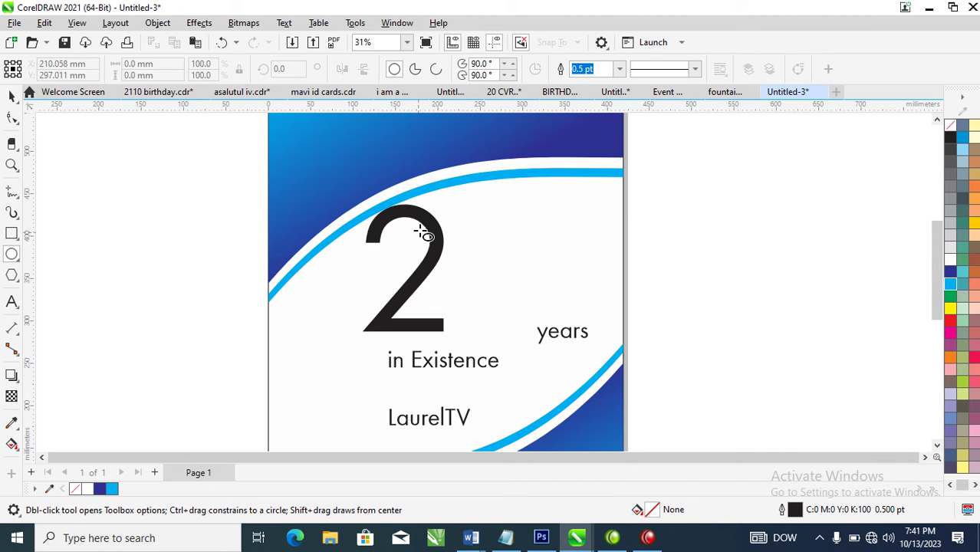
drag(418, 219, 500, 314)
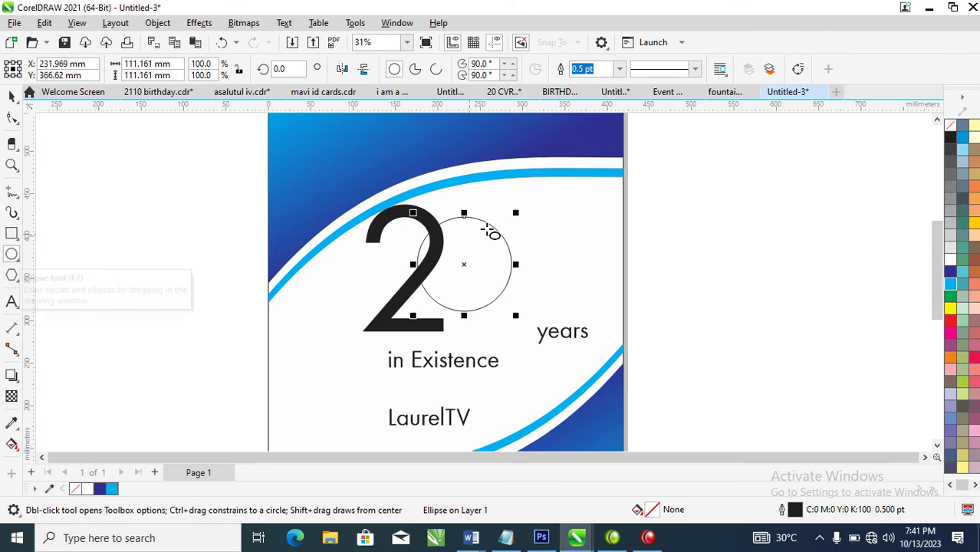
key(space)
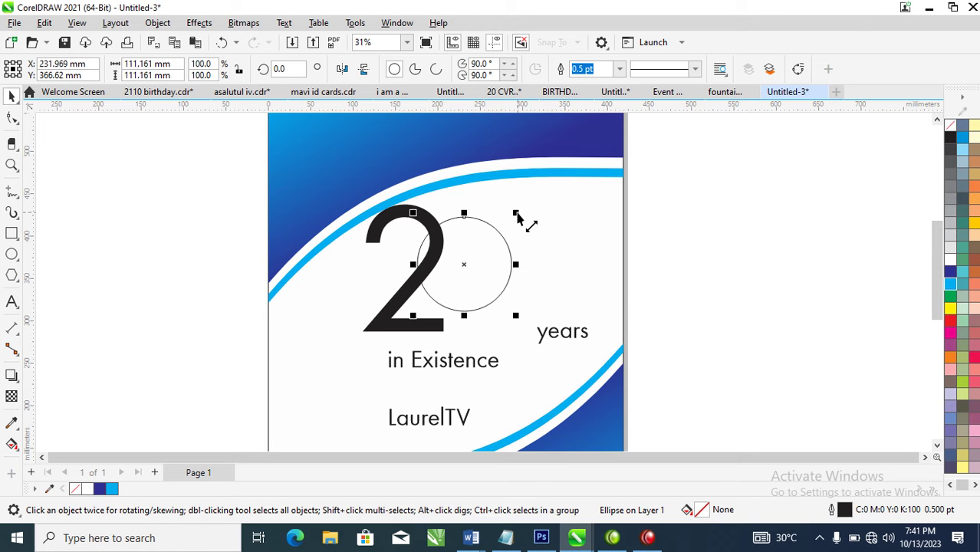
drag(516, 218, 510, 229)
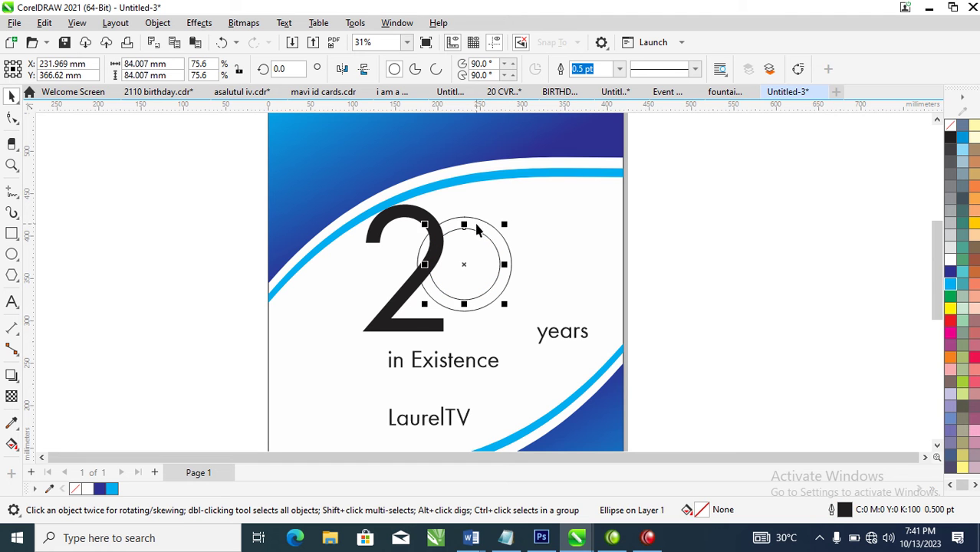
Step: Combine the two concentric circles into a ring and fill it with black
shift+click(477, 222)
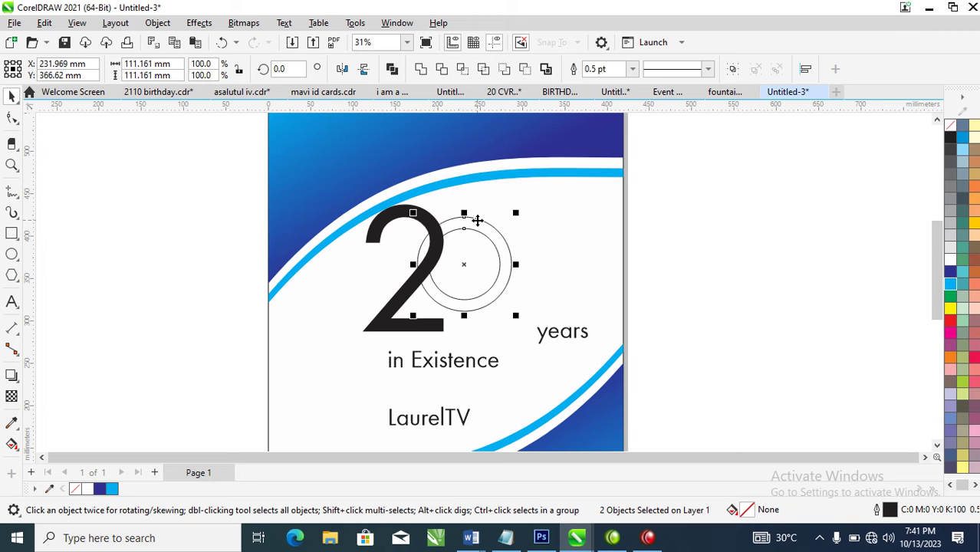
key(ctrl+l)
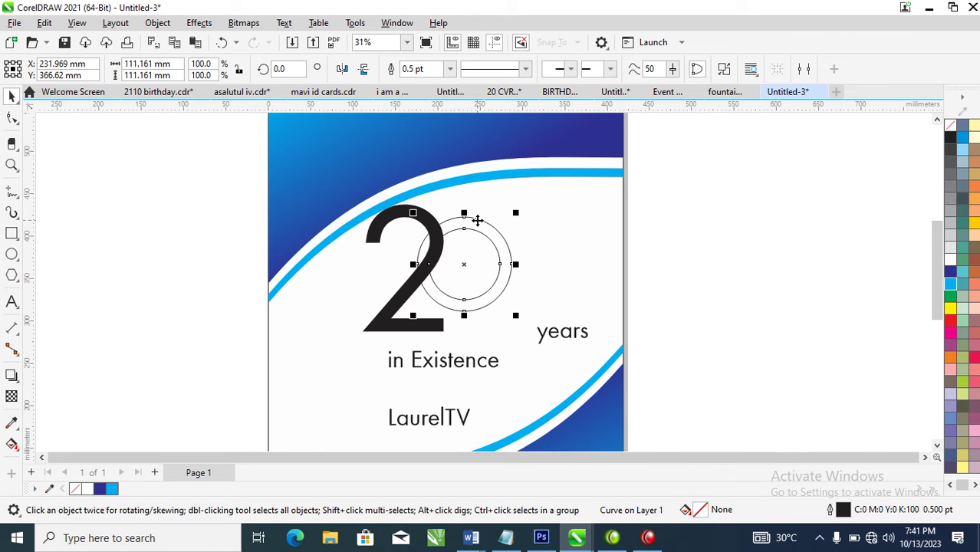
click(950, 137)
scroll(520, 282, down, 5)
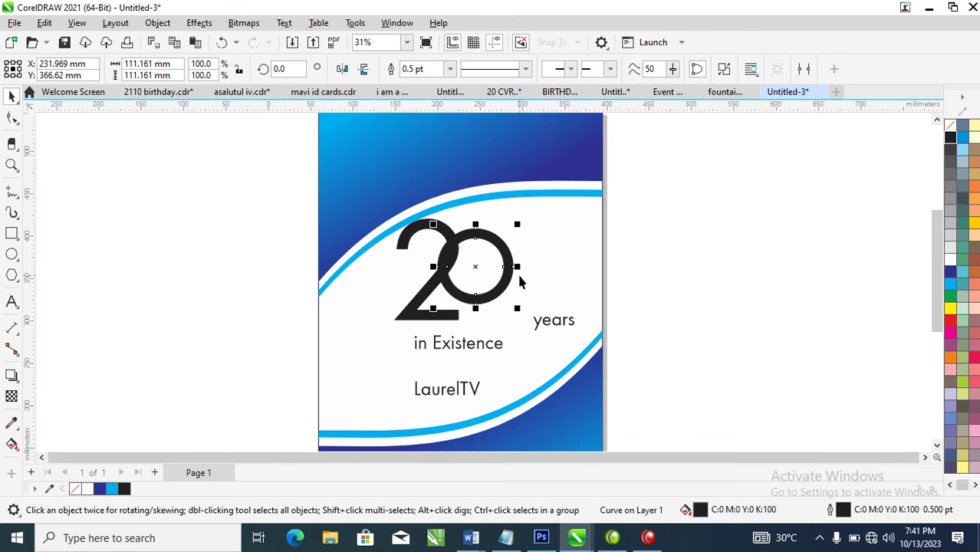
Step: Copy all properties of the lower blue gradient shape onto the ring and repeat the same on the 2
key(z)
drag(384, 195, 610, 388)
click(510, 304)
drag(510, 304, 489, 224)
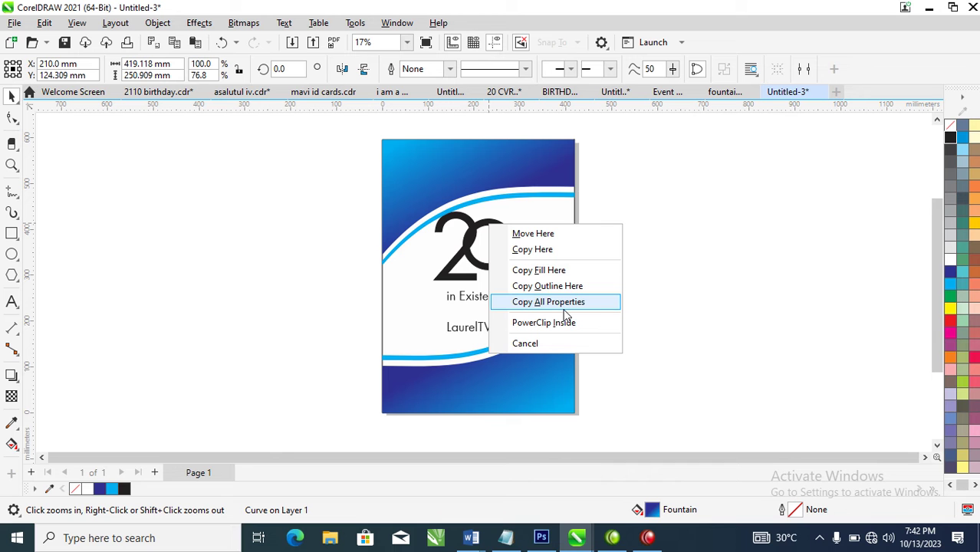
click(565, 306)
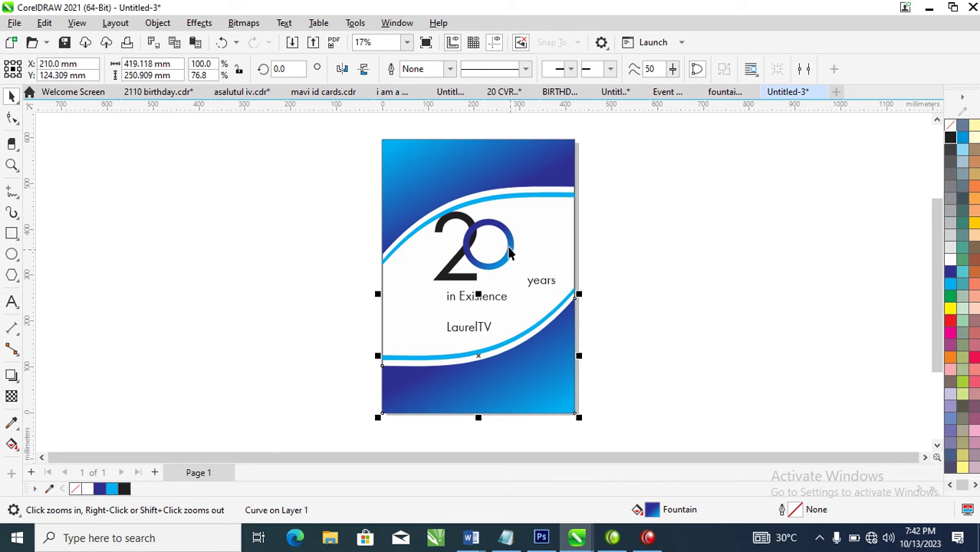
click(458, 217)
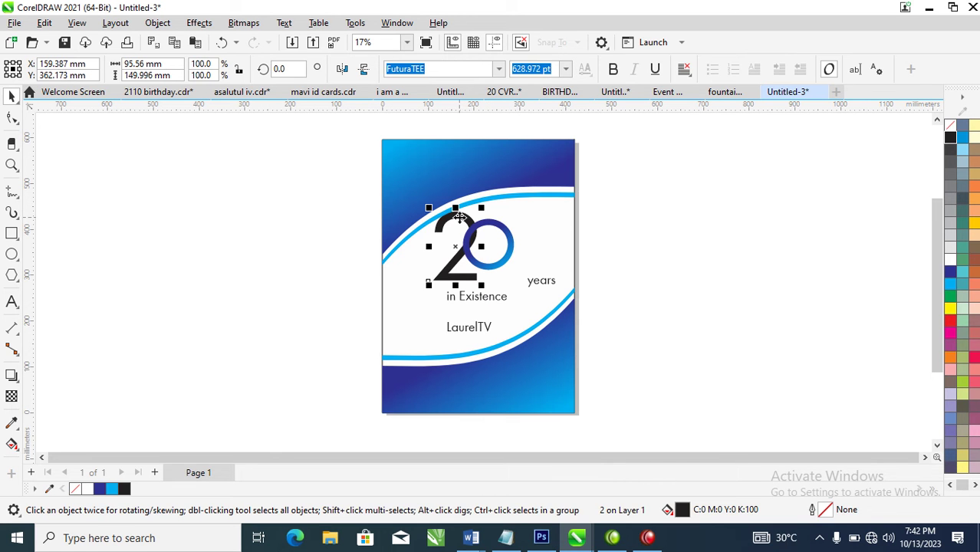
key(ctrl+r)
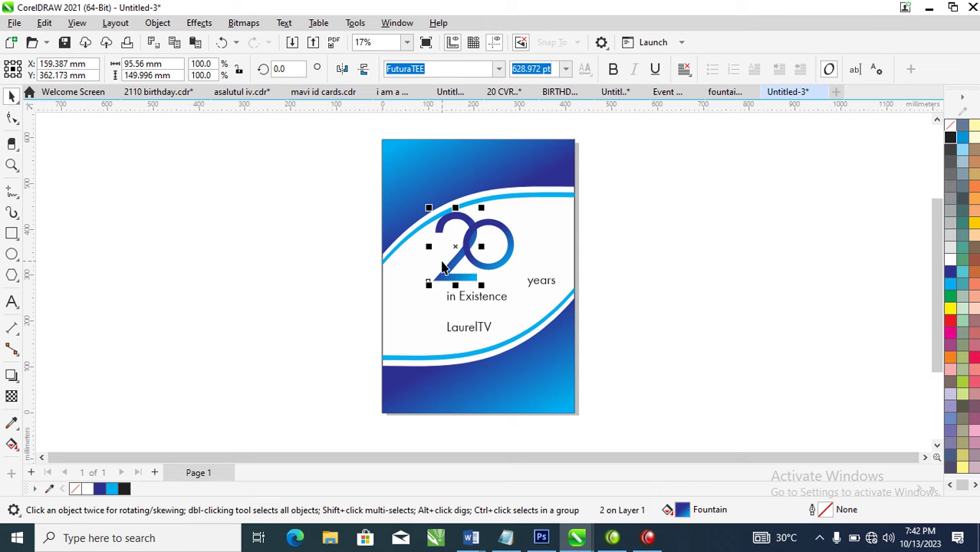
Step: Move "years" directly below the ring, next to the base of the 2
key(z)
drag(311, 152, 603, 388)
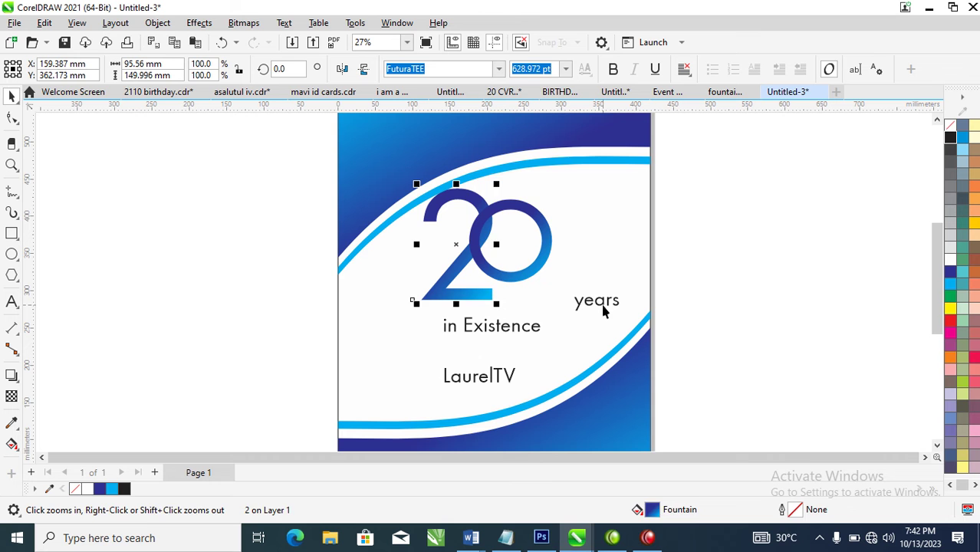
key(space)
drag(606, 306, 526, 302)
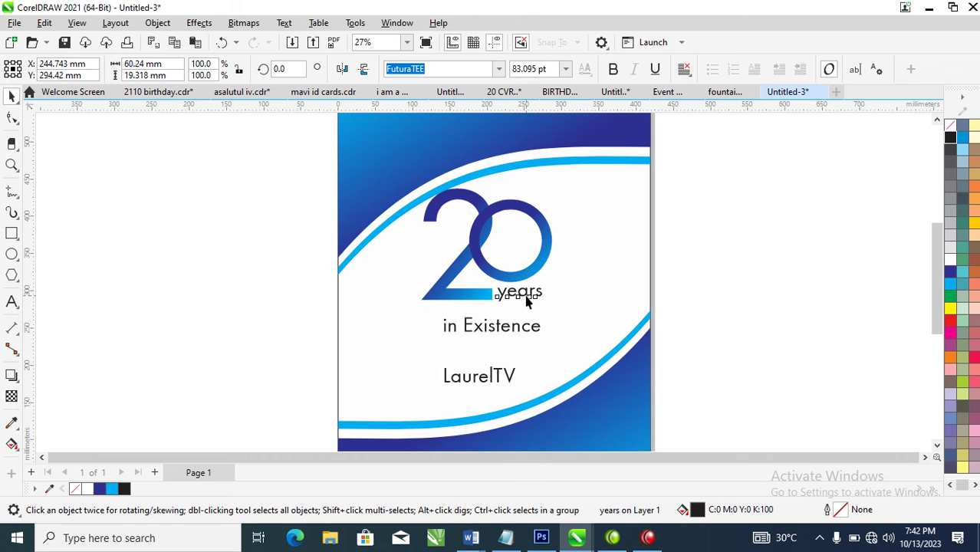
Step: Change the case of the word "years" to UPPERCASE
double_click(526, 302)
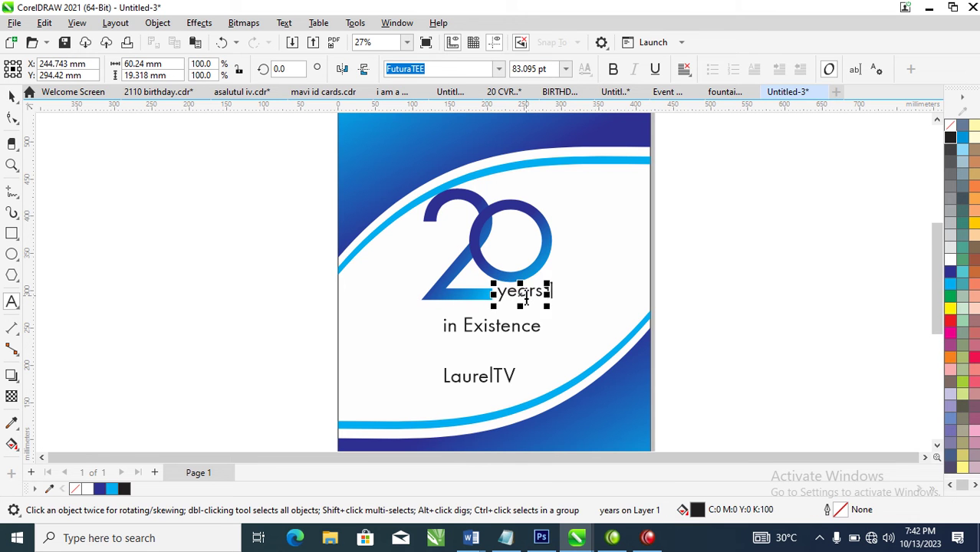
double_click(526, 302)
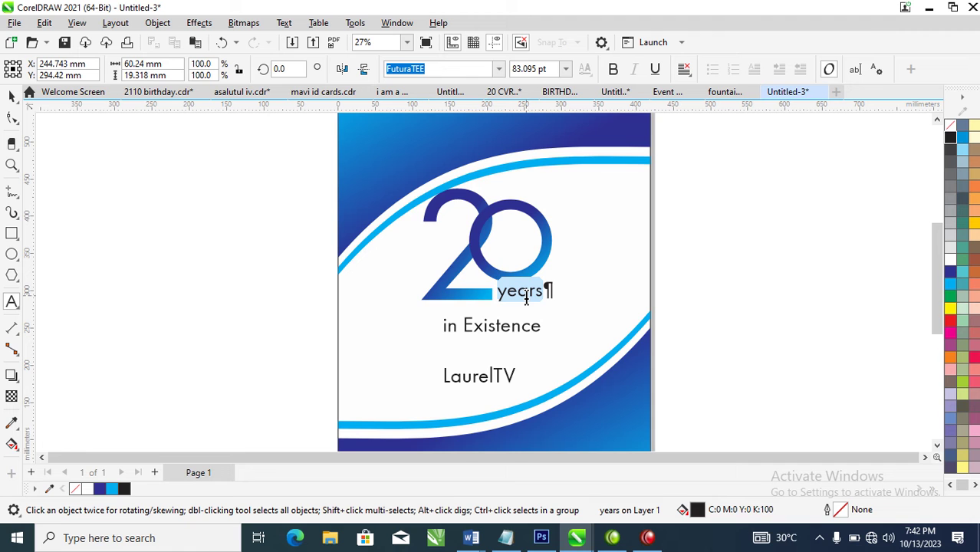
key(shift+F3)
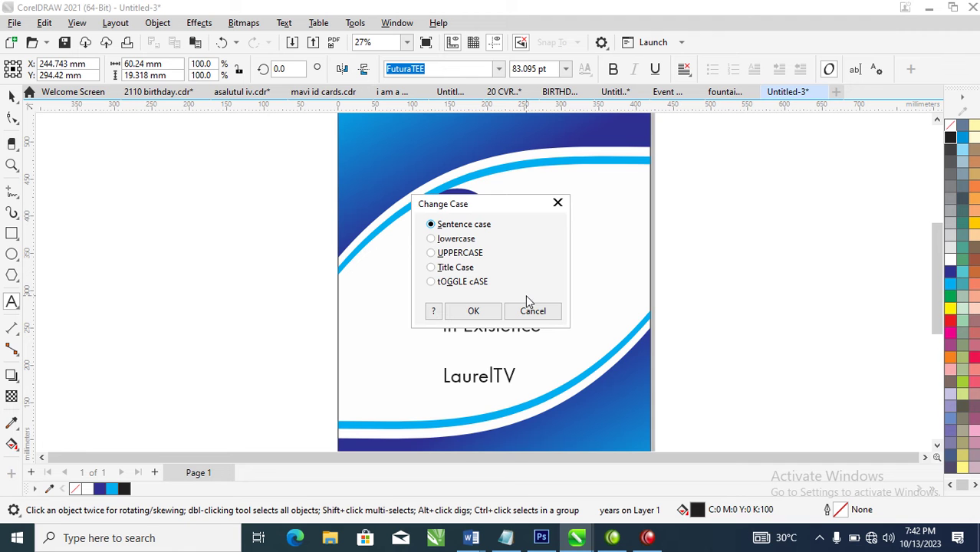
click(452, 254)
click(474, 311)
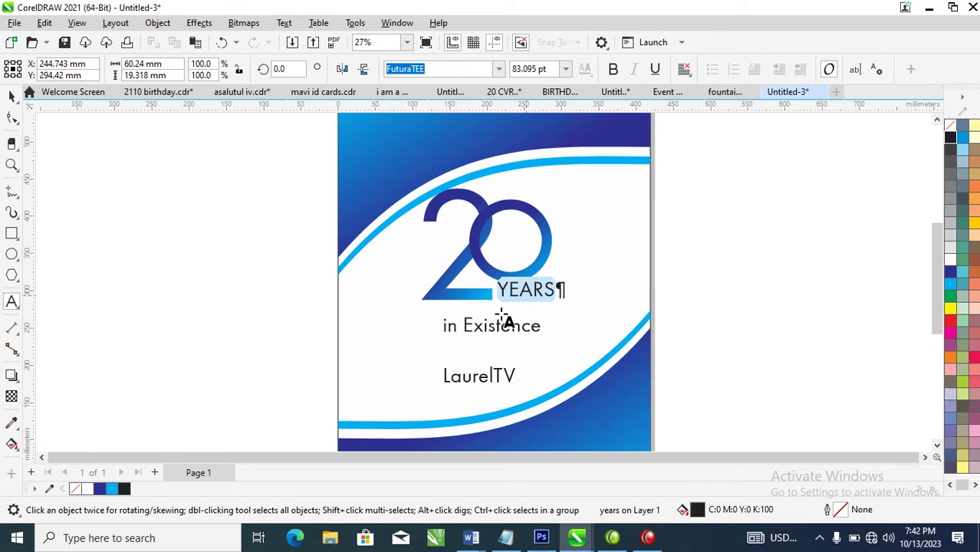
Step: Scale "YEARS" down to about 48 pt and fill it with cyan
key(ctrl+space)
drag(563, 280, 519, 300)
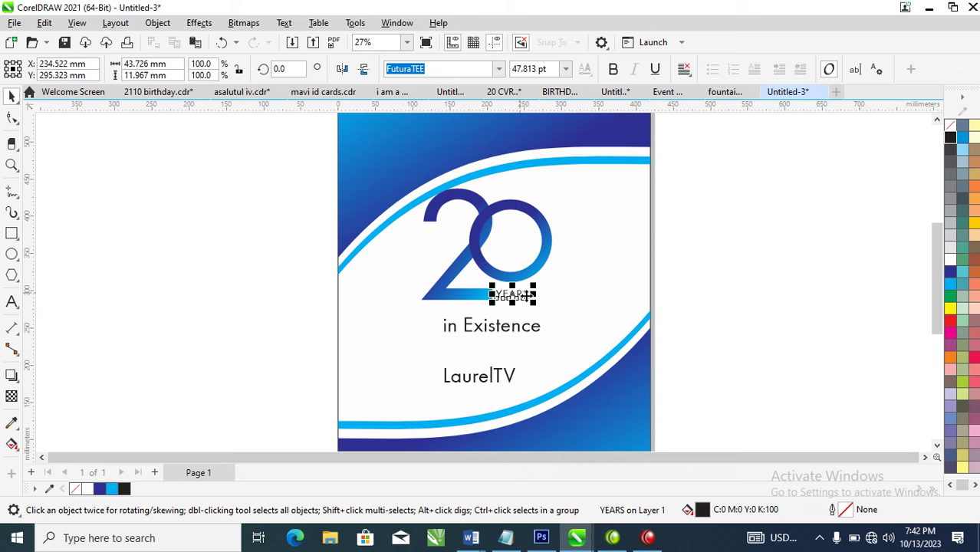
click(950, 286)
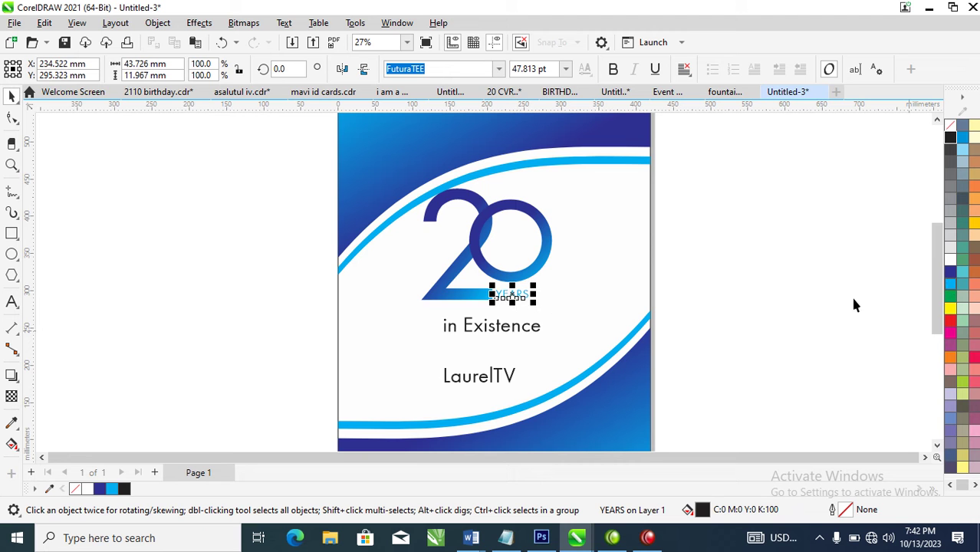
Step: Widen the letter spacing of "YEARS" to end at the ring's outer edge and copy all properties of the ring onto it
click(12, 119)
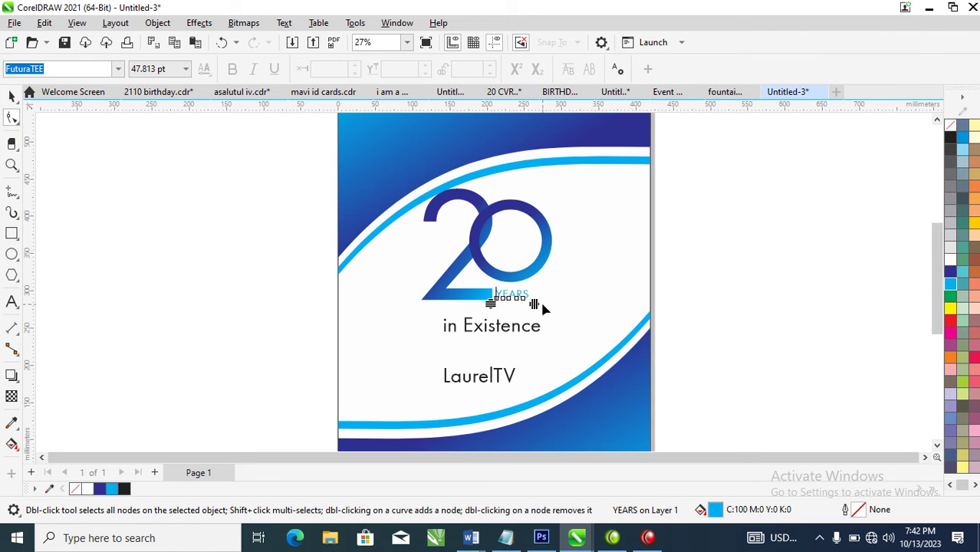
drag(534, 304, 550, 310)
key(space)
drag(546, 266, 535, 296)
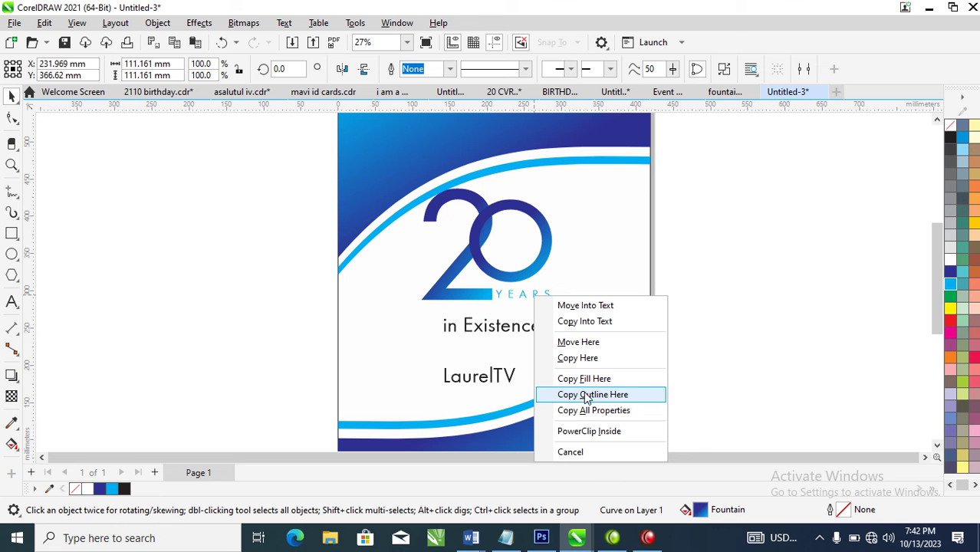
click(606, 410)
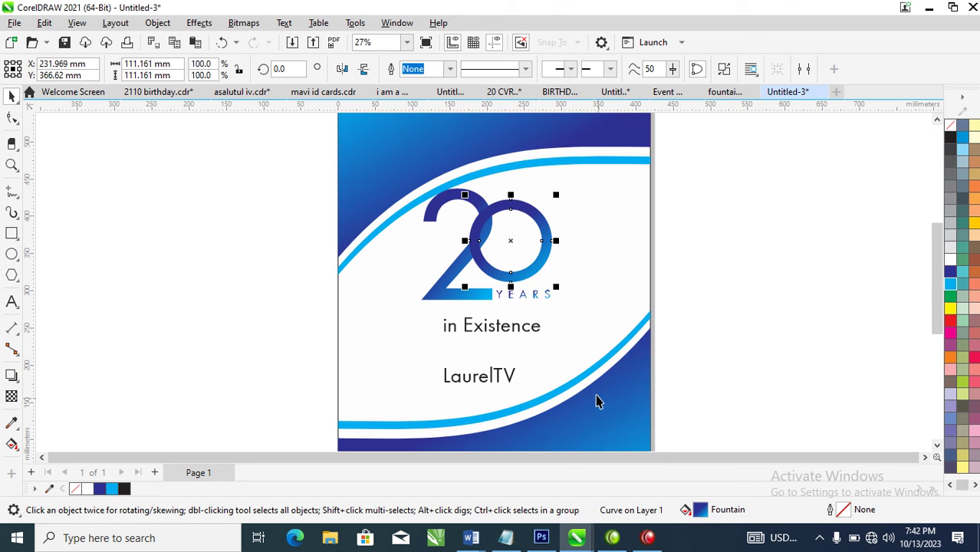
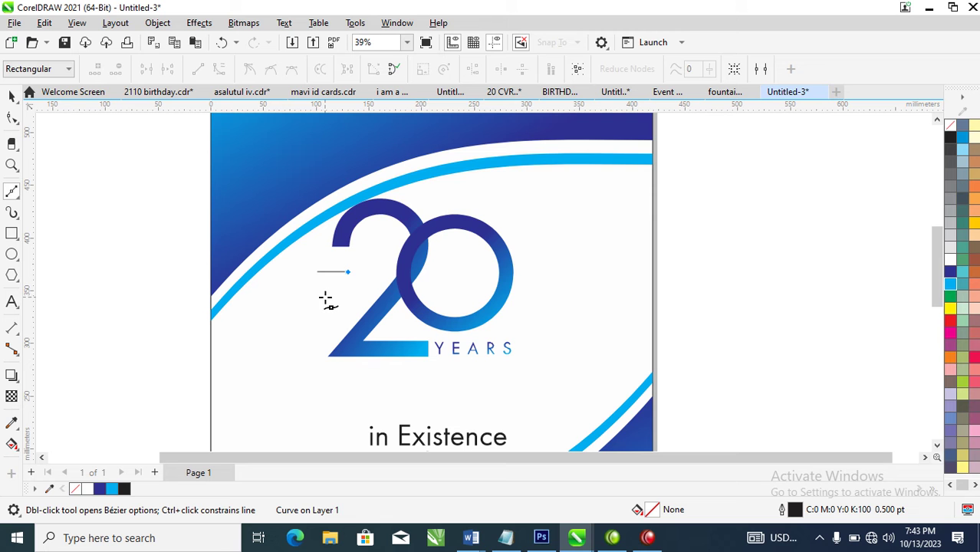
Step: Draw the wavy lower edge of a ribbon outline with the Bézier tool, running across the 2 and the ring
drag(416, 259, 444, 277)
click(540, 294)
click(585, 262)
key(space)
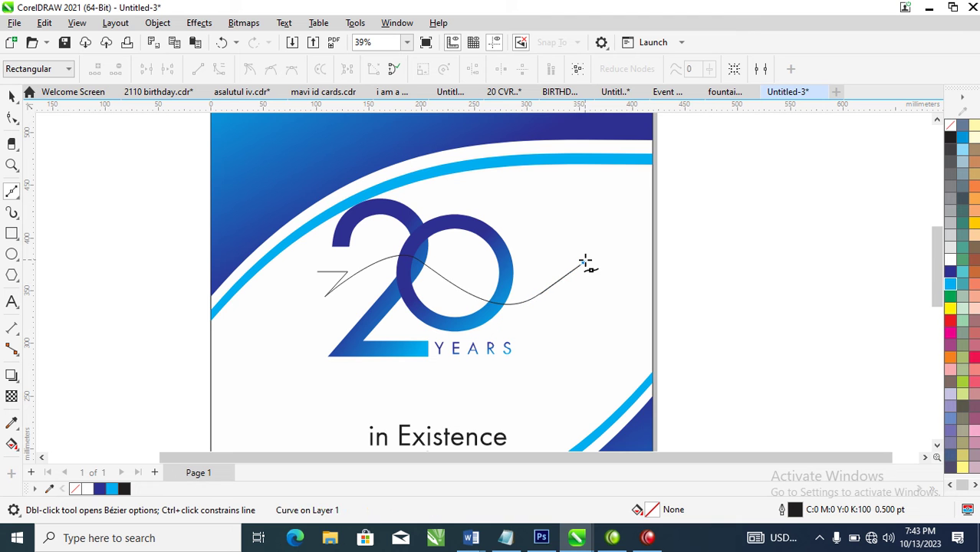
Step: Continue the ribbon outline with a notched tail end beyond the ring
key(F10)
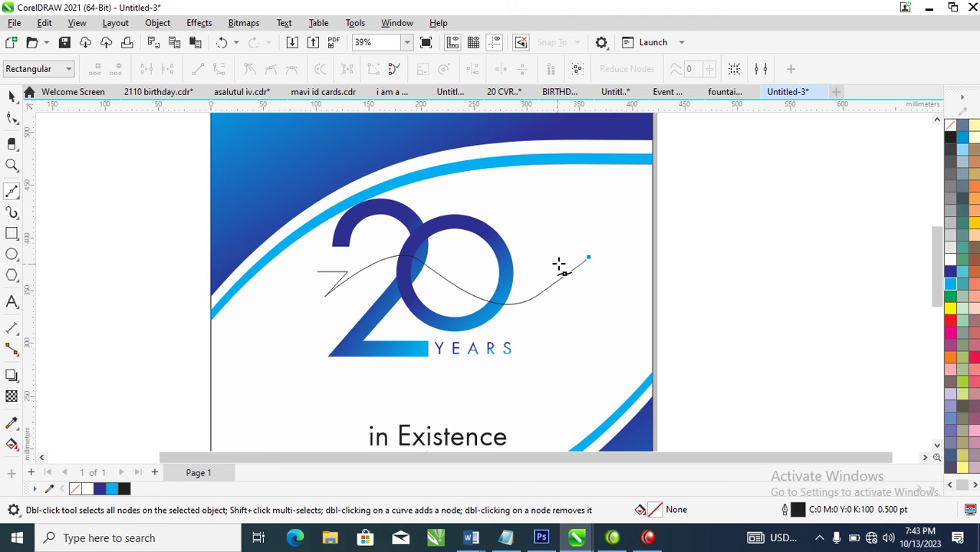
click(568, 239)
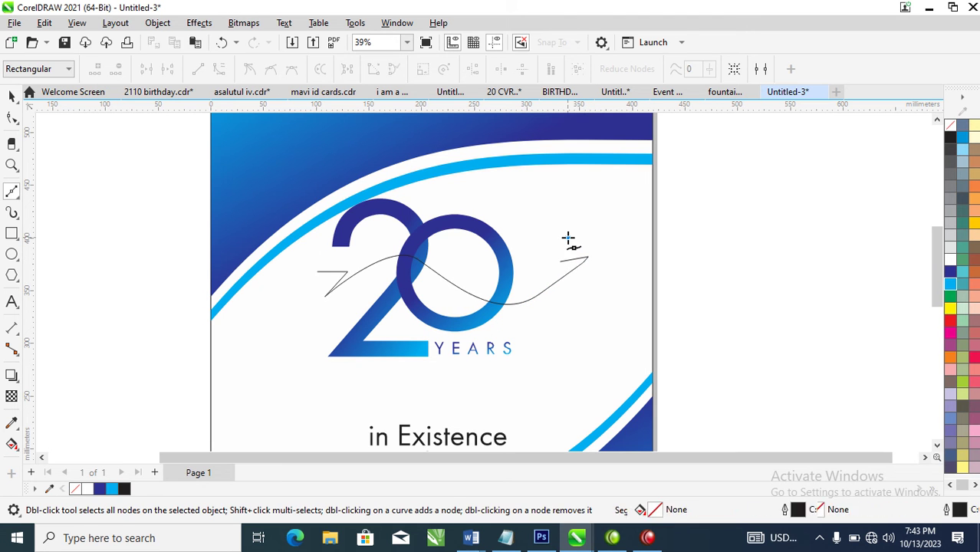
key(space)
click(585, 260)
key(F5)
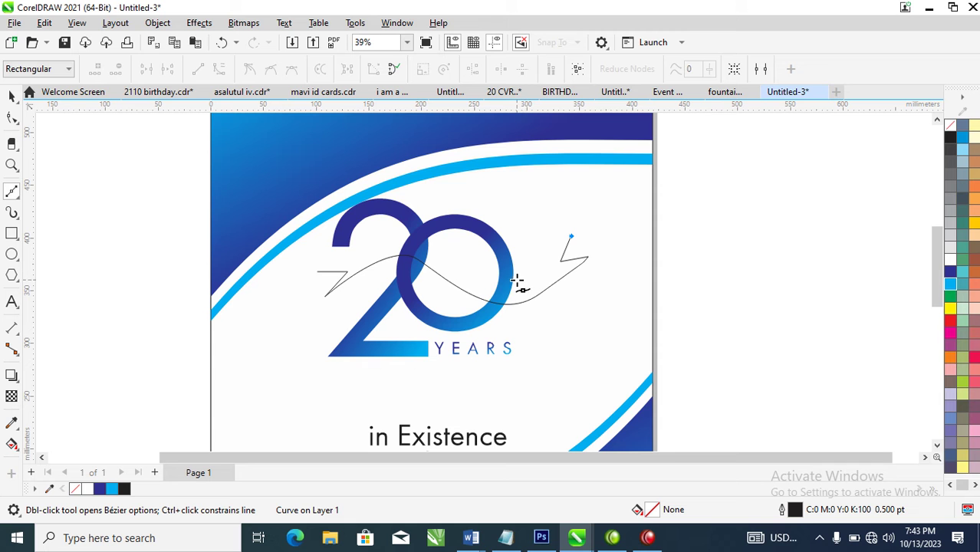
Step: Draw the ribbon's wavy upper edge back across the ring and the 2 and close the outline at its starting point
drag(516, 280, 483, 286)
drag(414, 244, 381, 238)
click(314, 271)
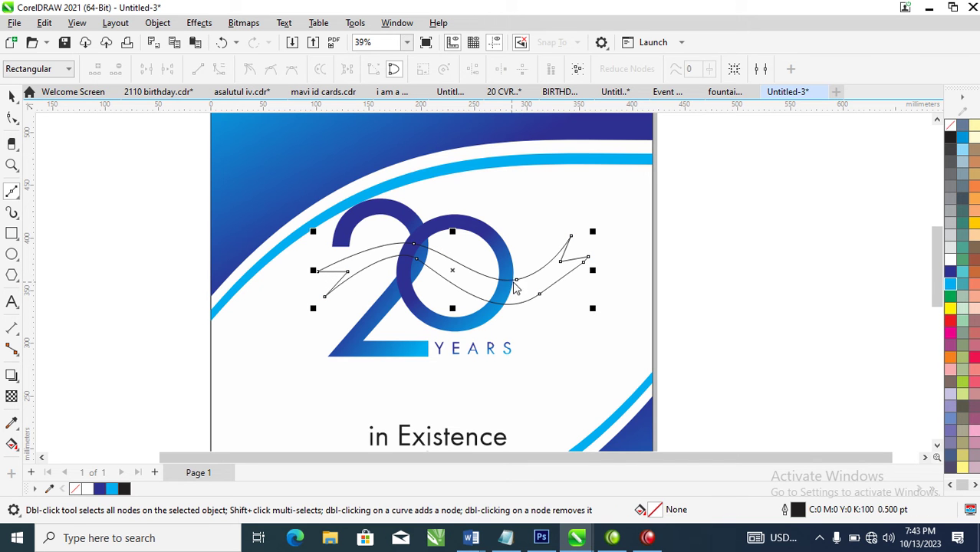
Step: Smooth the ribbon outline's upper edge by adding a node inside the ring and deleting the existing curve nodes on either side of it
key(space)
key(space)
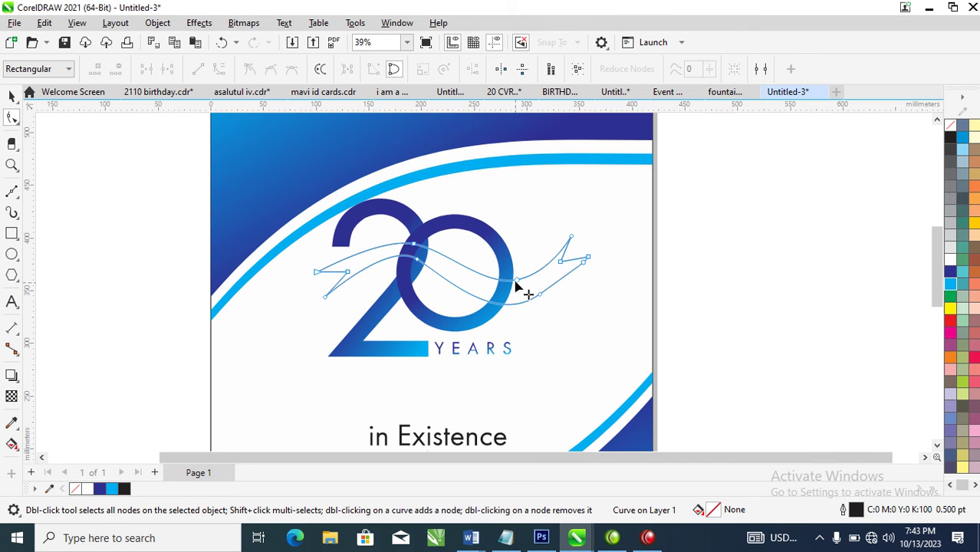
click(462, 266)
key(Delete)
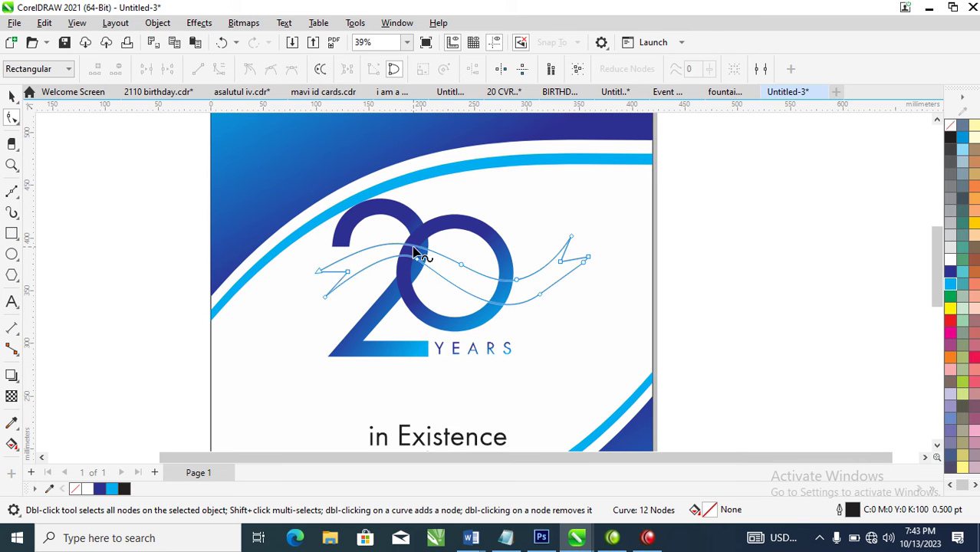
click(516, 282)
key(Delete)
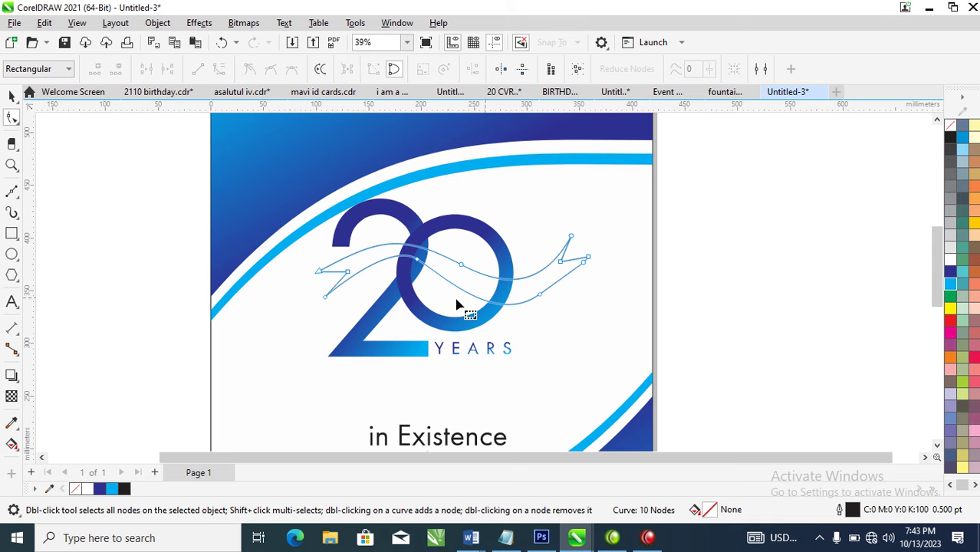
Step: Smooth the ribbon's lower edge by adding one node left of the ring and one inside it, and deleting the two old curve nodes
double_click(367, 267)
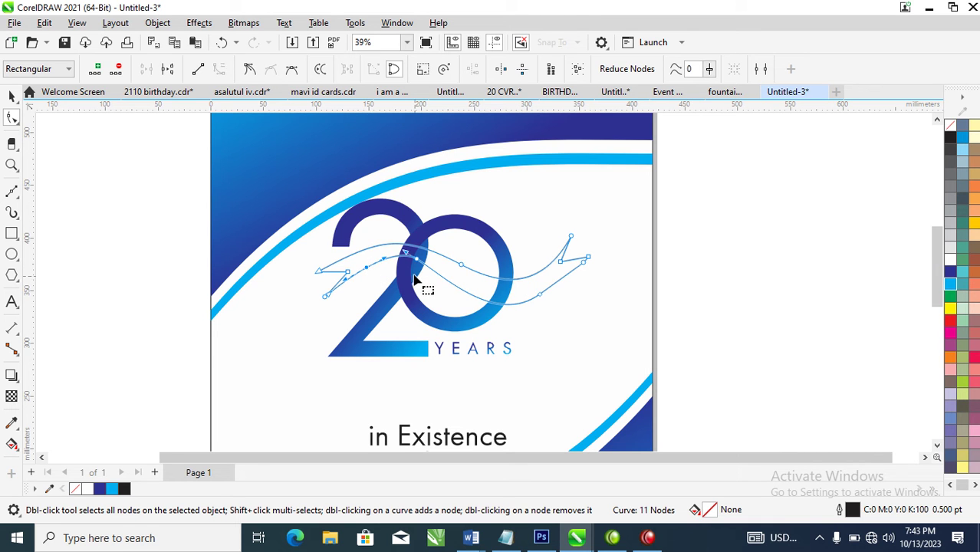
double_click(477, 299)
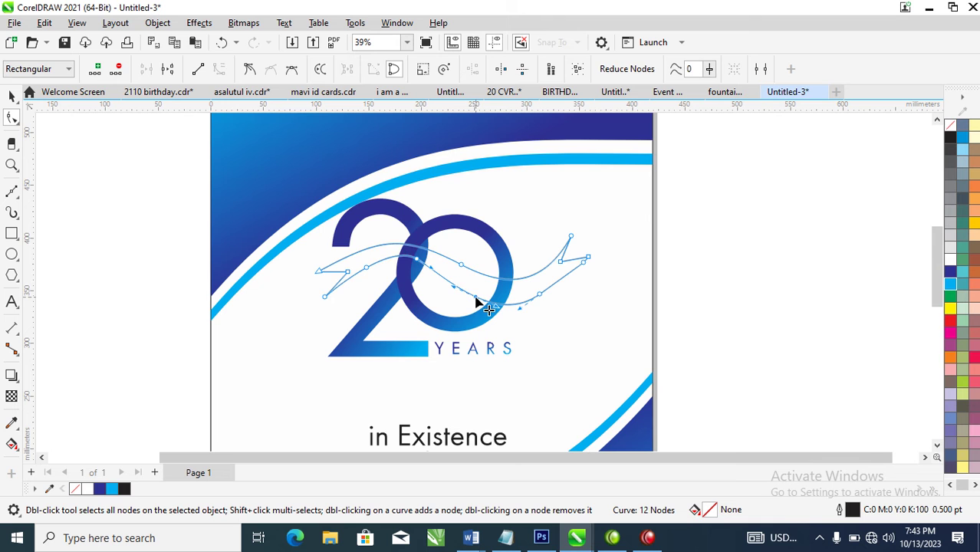
double_click(417, 263)
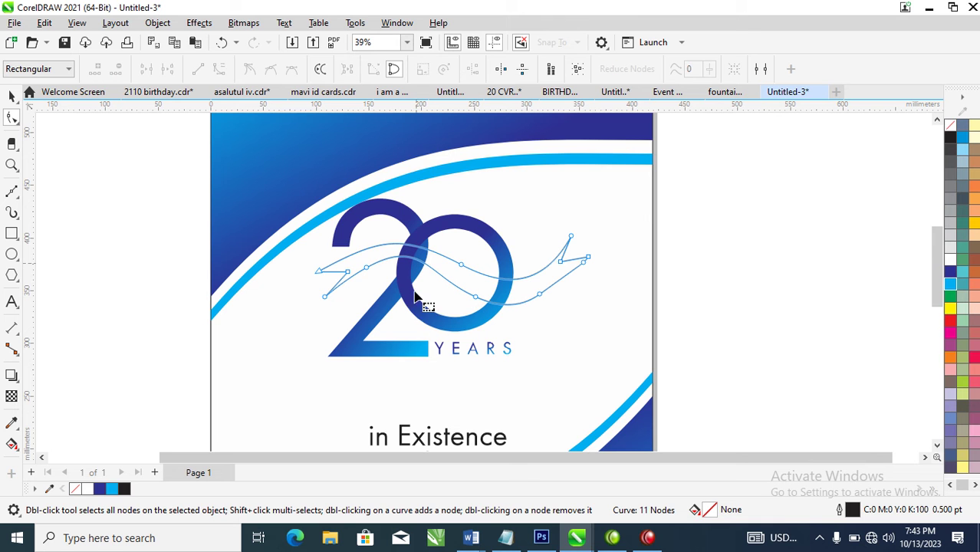
click(539, 296)
key(Delete)
Step: Copy all properties of the ring onto the ribbon outline
key(space)
drag(489, 235, 535, 283)
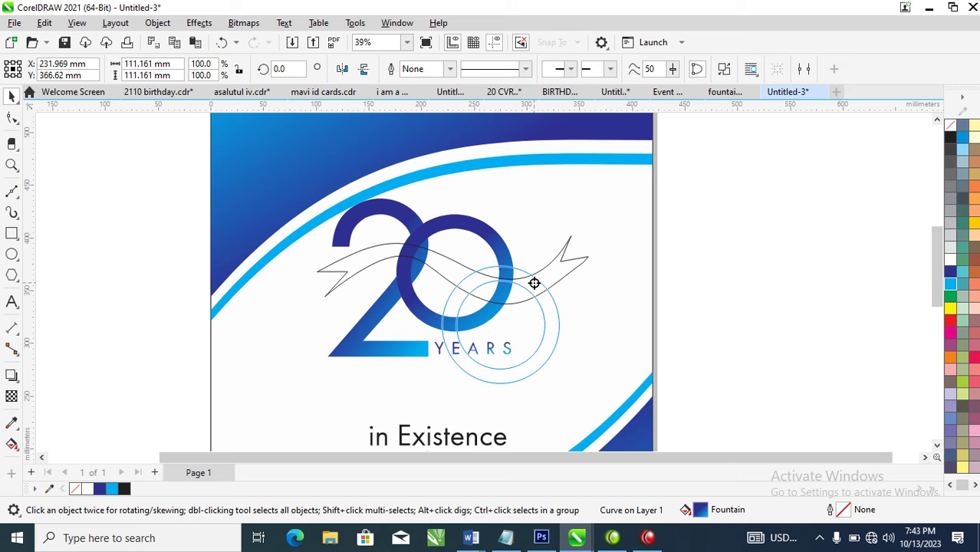
drag(535, 283, 536, 289)
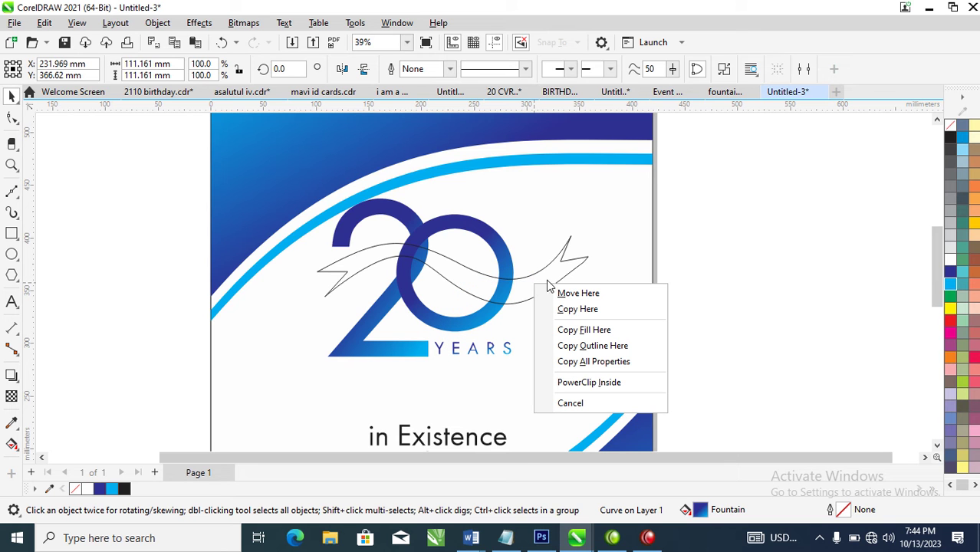
click(584, 365)
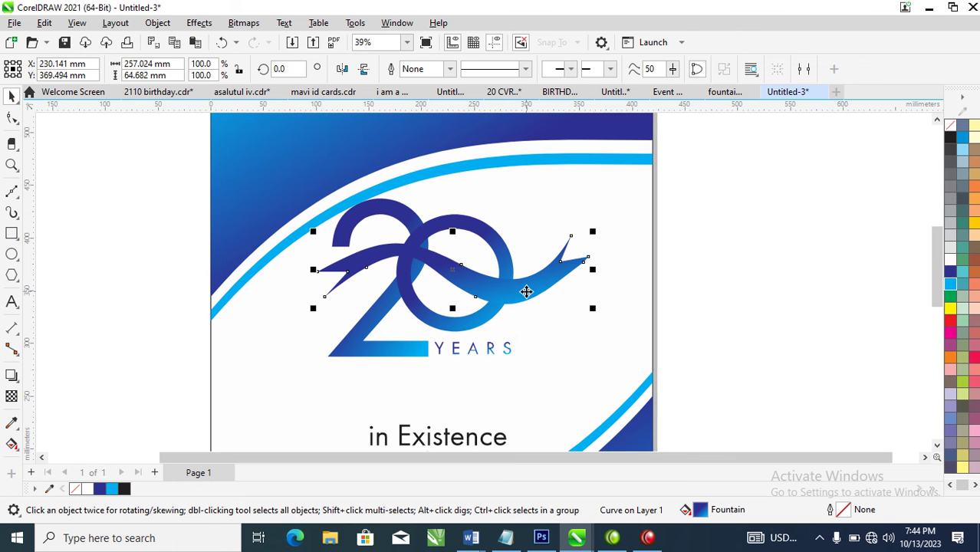
Step: Add a middle colour stop to the ribbon's fountain fill and colour it with the dark blue from the palette
key(g)
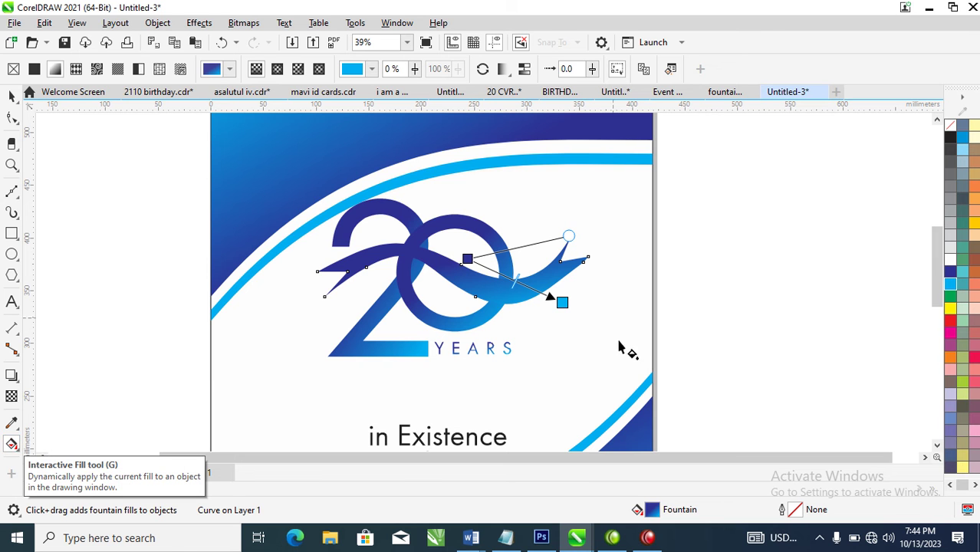
double_click(497, 272)
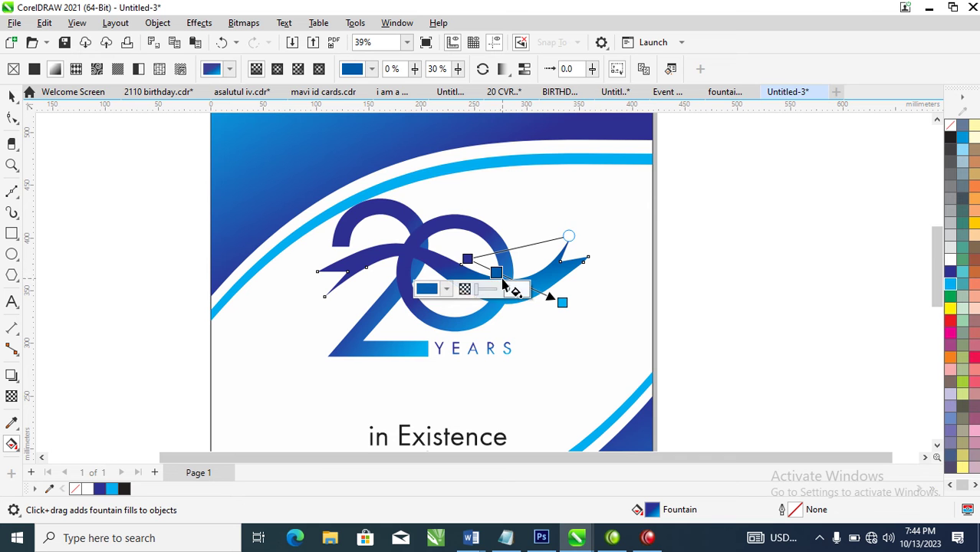
drag(949, 273, 468, 258)
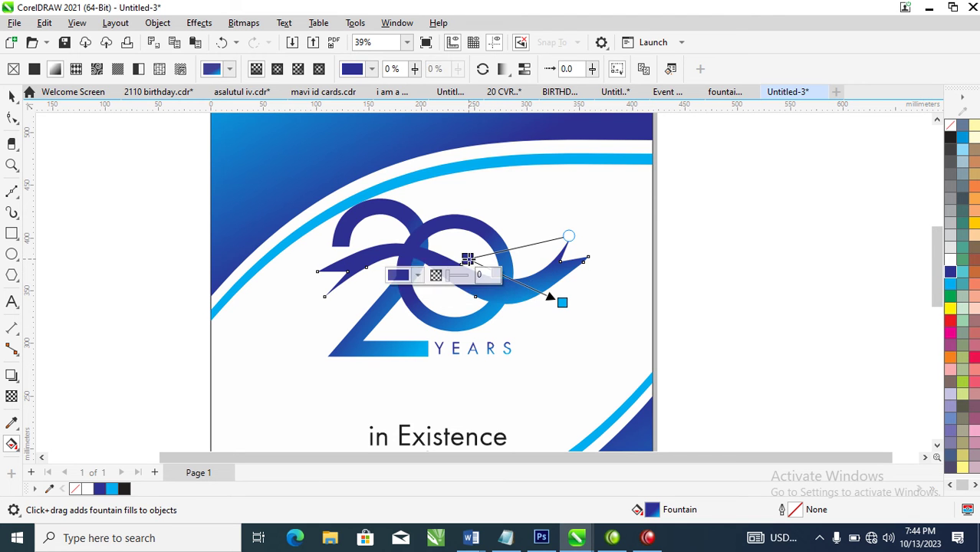
Step: Set the ribbon gradient's start colour to about C100 M93 Y7 K48 and stretch its light-blue end well below the ribbon
click(397, 276)
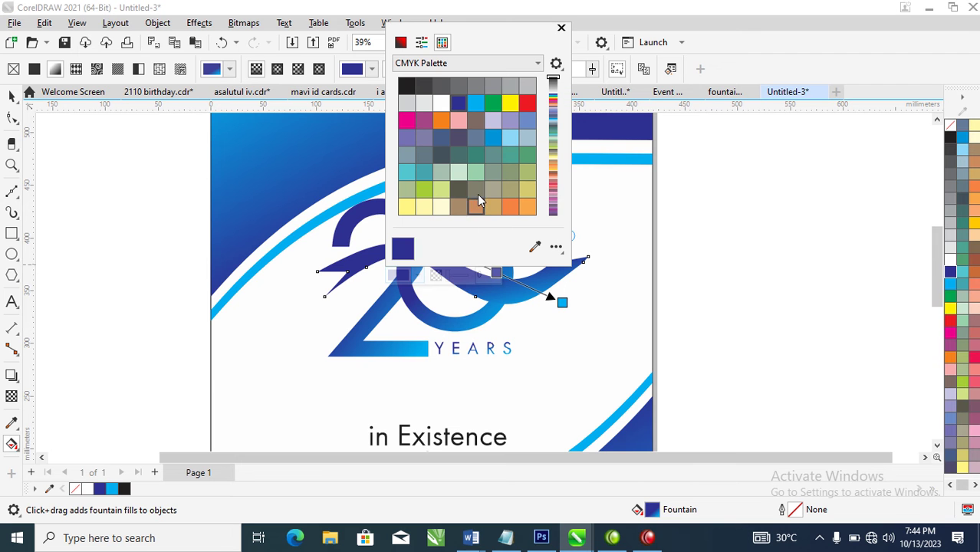
click(400, 42)
drag(453, 124, 487, 132)
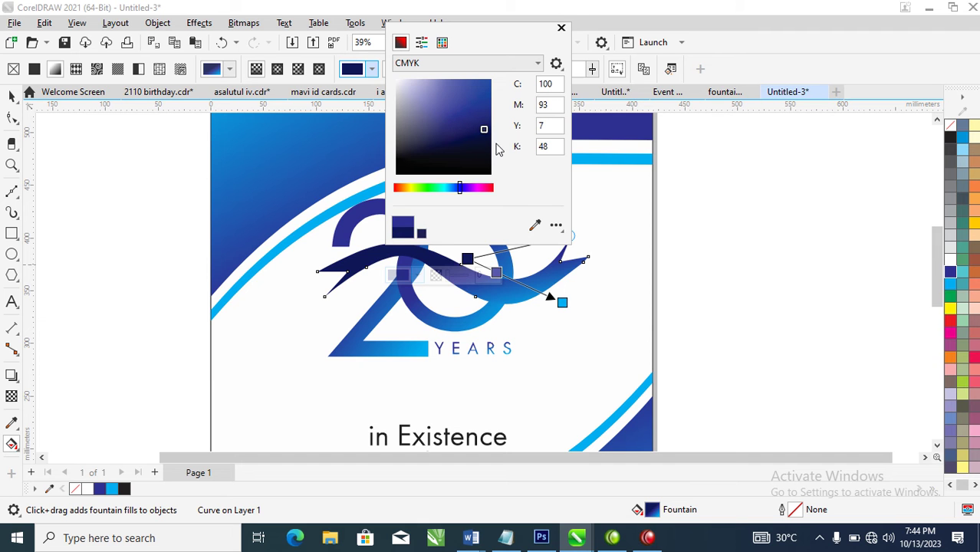
click(562, 28)
drag(563, 303, 589, 356)
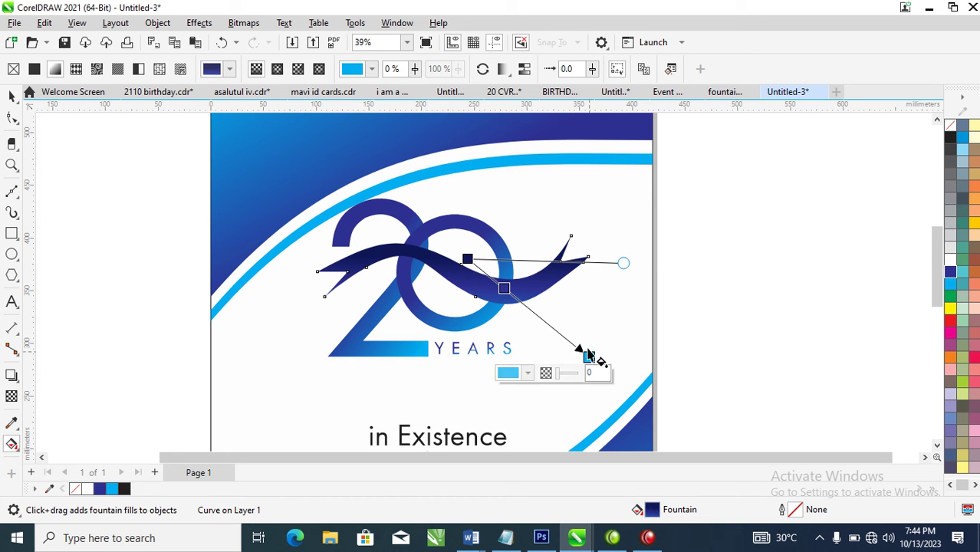
key(space)
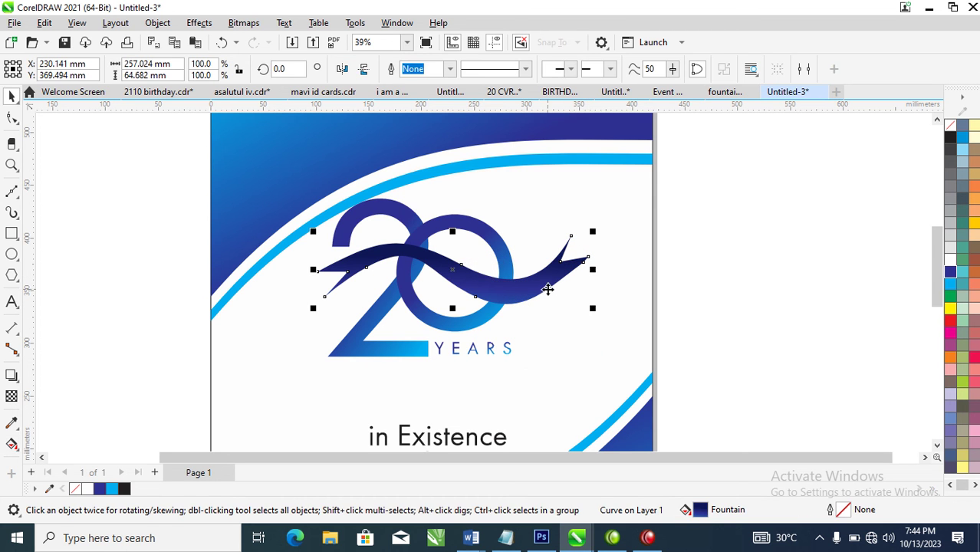
Step: Shift the ribbon left to about X 208 mm, Y 368 mm and send it one level back behind the ring
drag(547, 290, 522, 281)
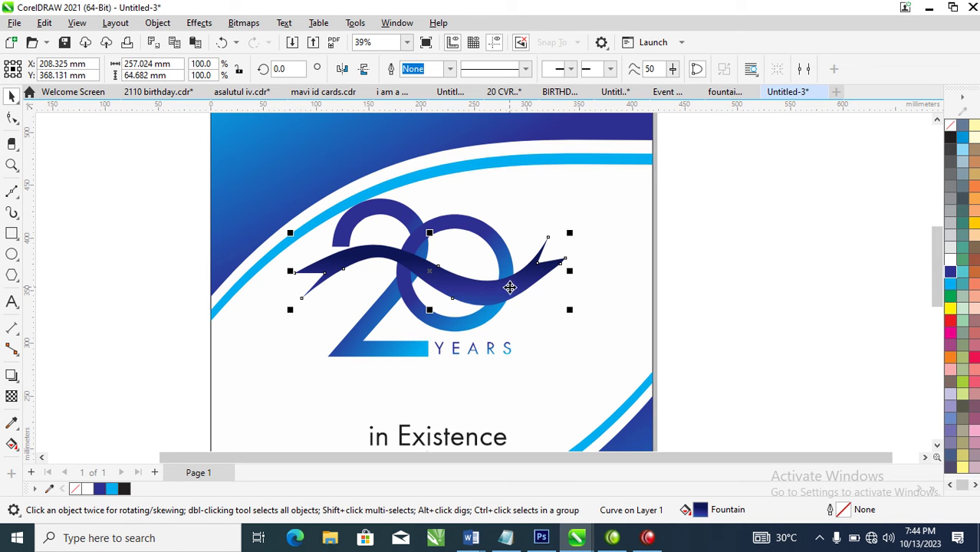
drag(507, 284, 526, 212)
key(ctrl+z)
key(ctrl+Page_Down)
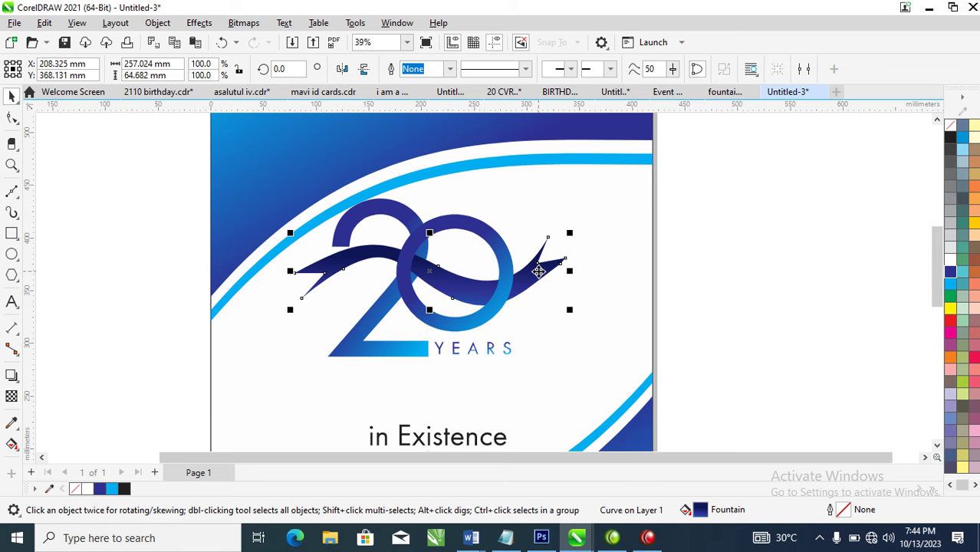
Step: Duplicate the ribbon and align the copy with the left and top edges of the original so it lies exactly over it
drag(539, 271, 518, 348)
right_click(519, 348)
shift+click(332, 267)
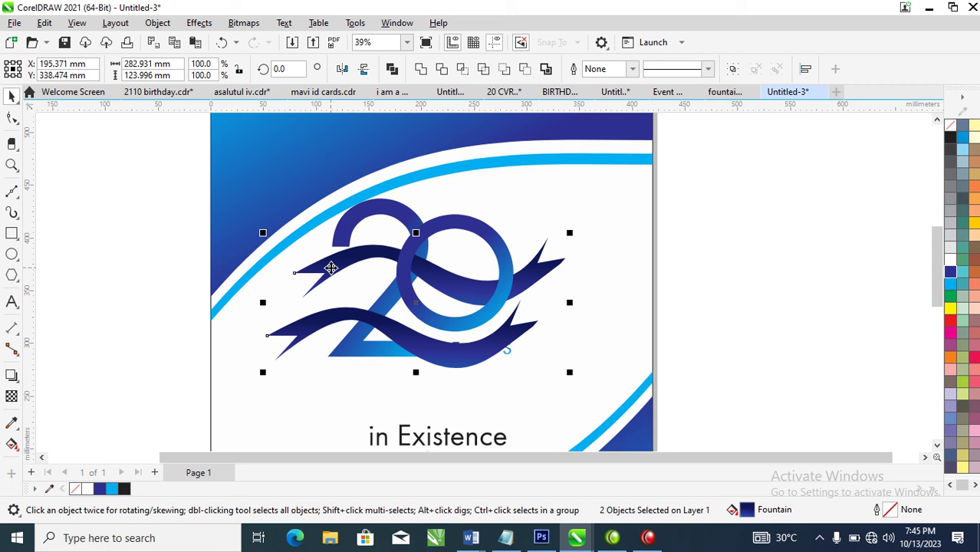
key(l)
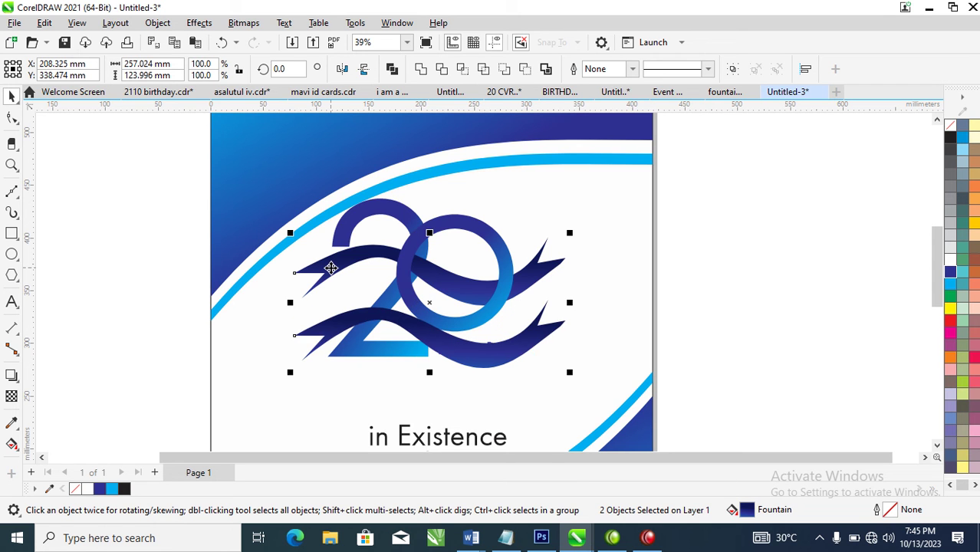
key(t)
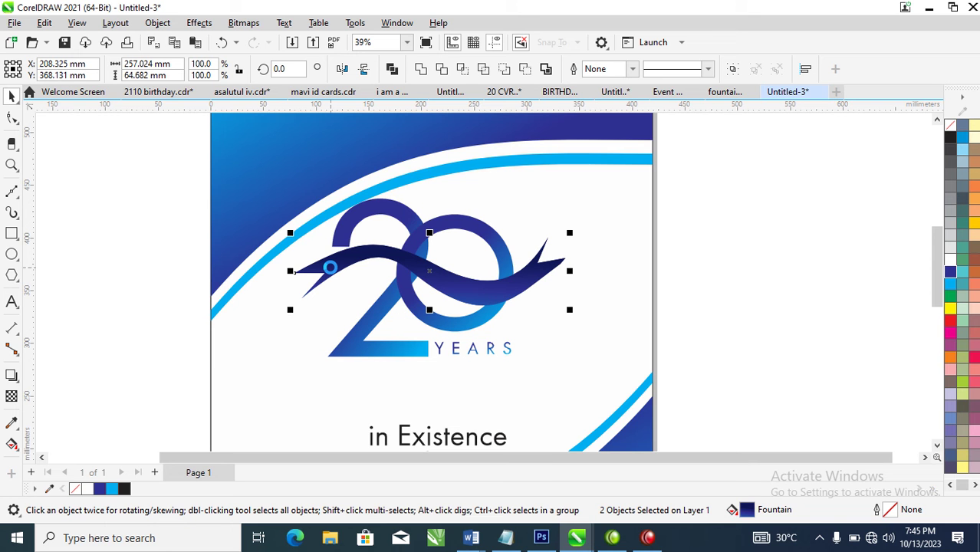
click(736, 276)
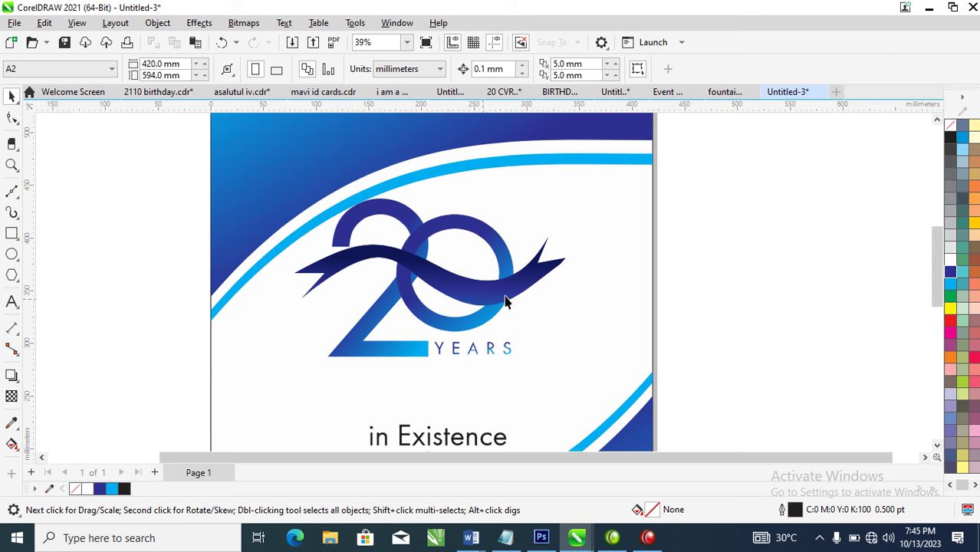
Step: Draw a closed Bézier shape about 181 by 147 mm around the upper part of the 2 and the ribbon's left half, ending inside the ring
click(12, 192)
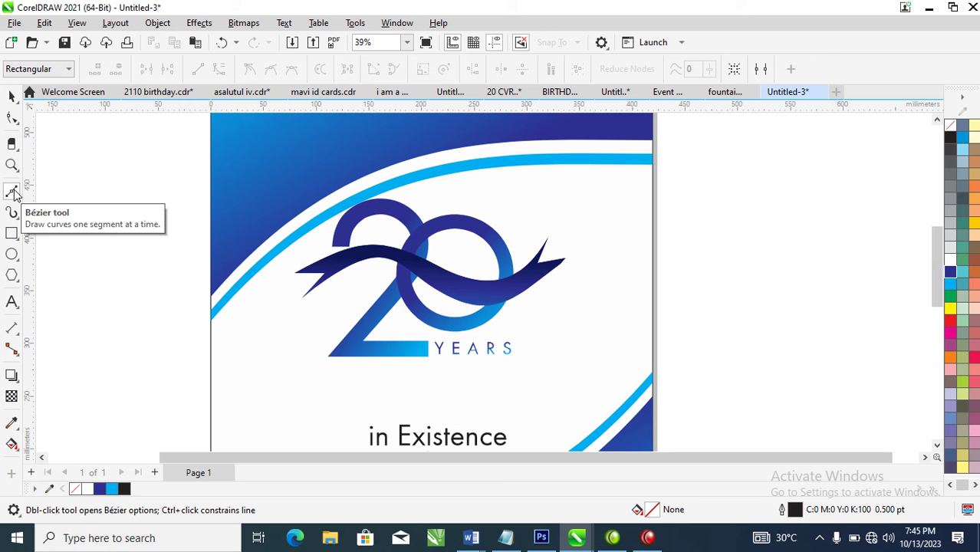
click(271, 225)
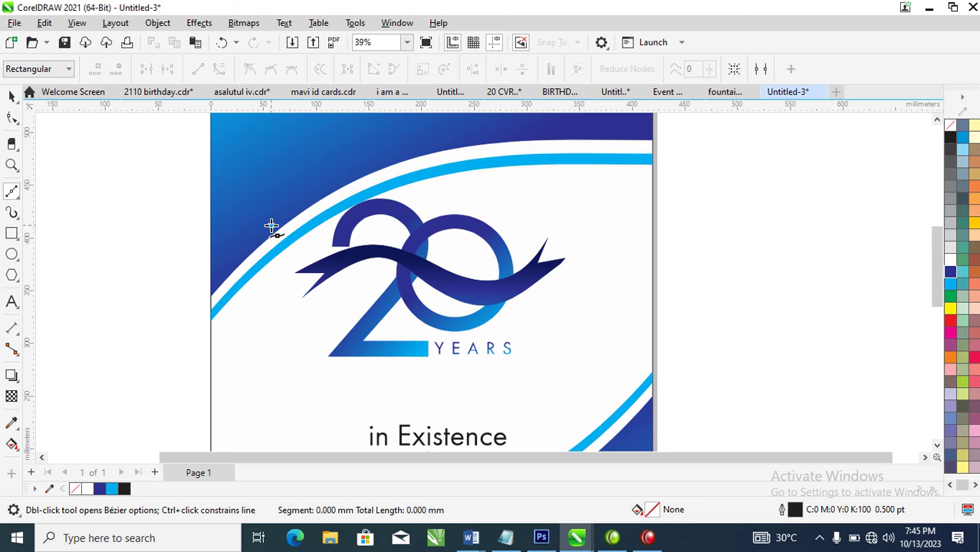
click(269, 327)
drag(371, 326, 382, 320)
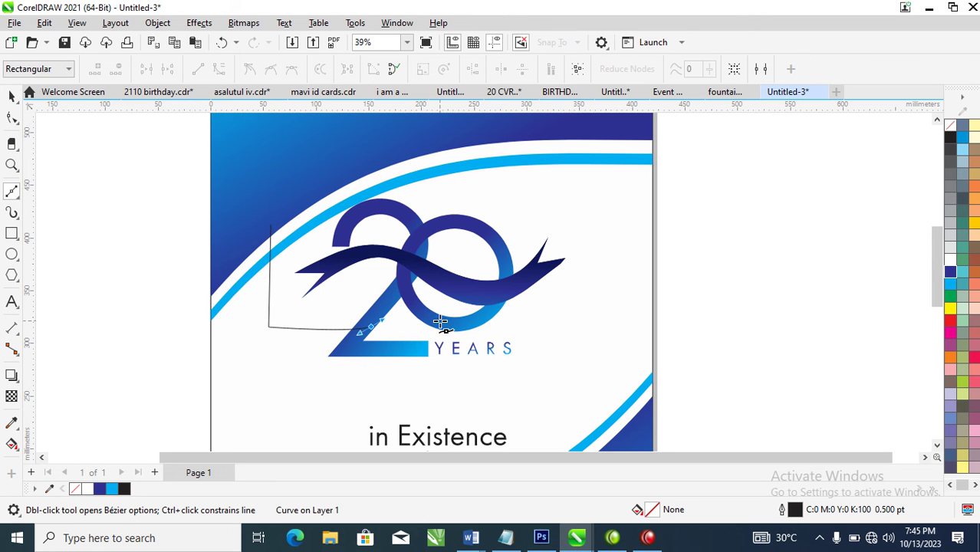
click(439, 302)
click(460, 238)
drag(328, 181, 285, 209)
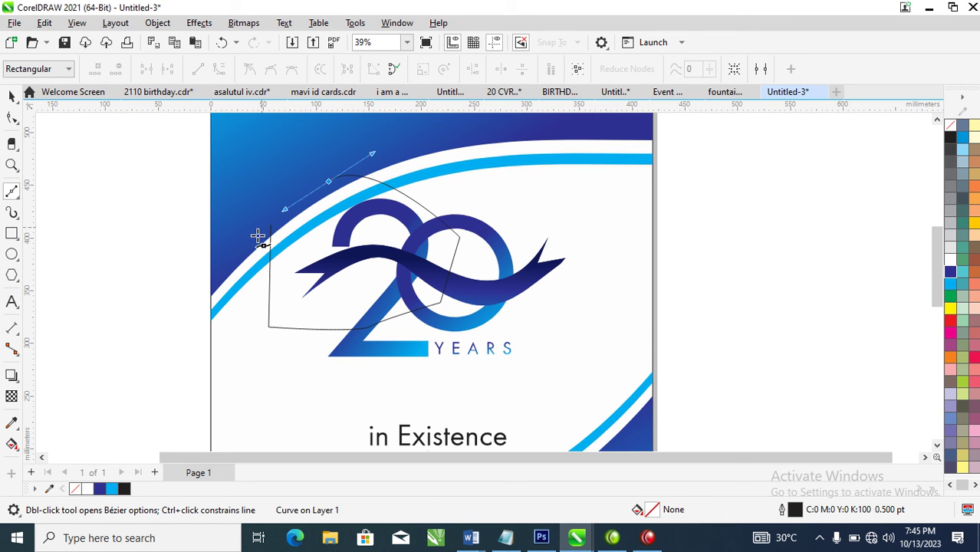
click(271, 226)
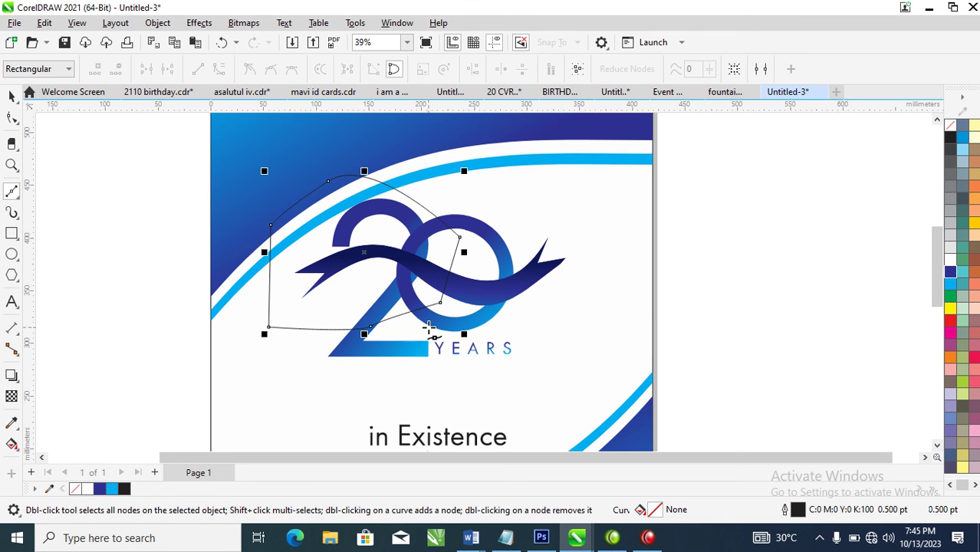
key(space)
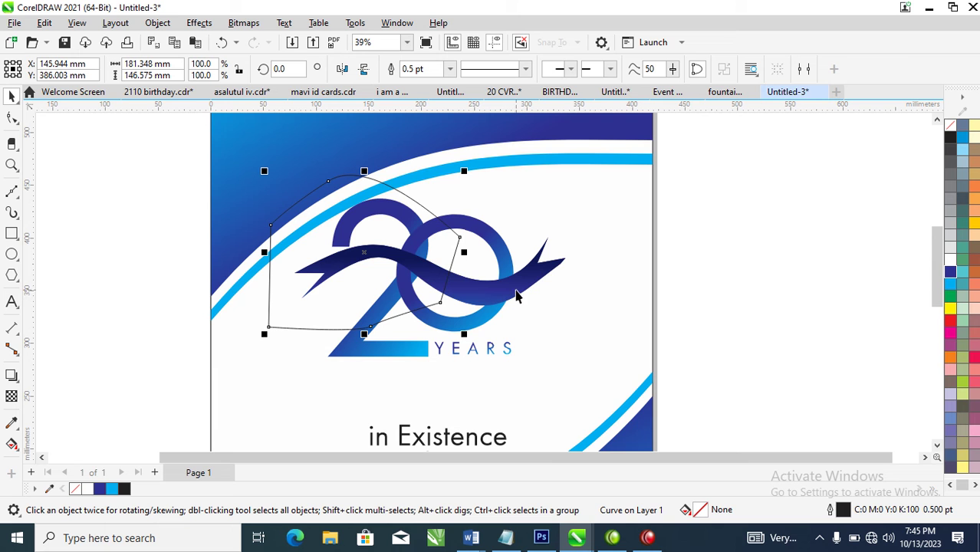
Step: Trim the front ribbon copy with the closed shape and delete the shape so the ribbon weaves through the ring
shift+click(523, 286)
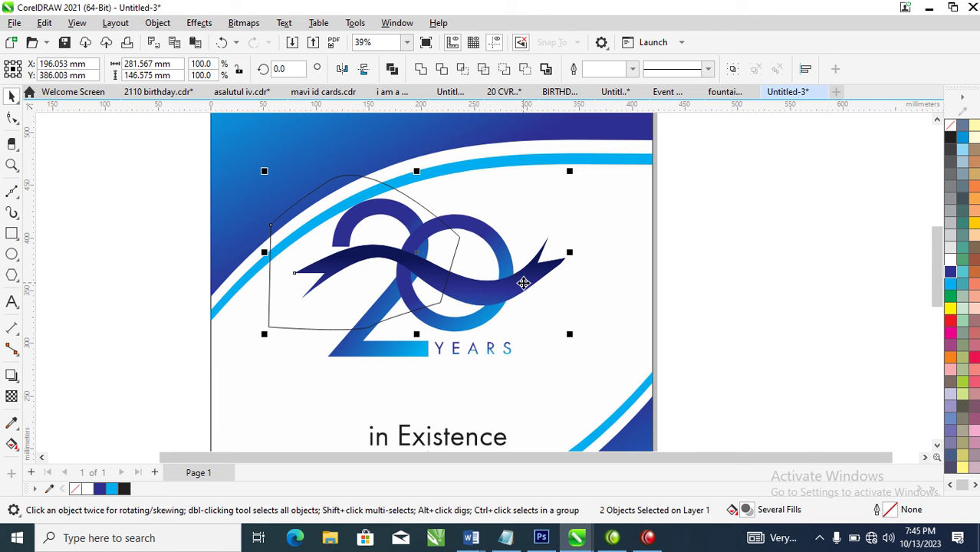
click(442, 70)
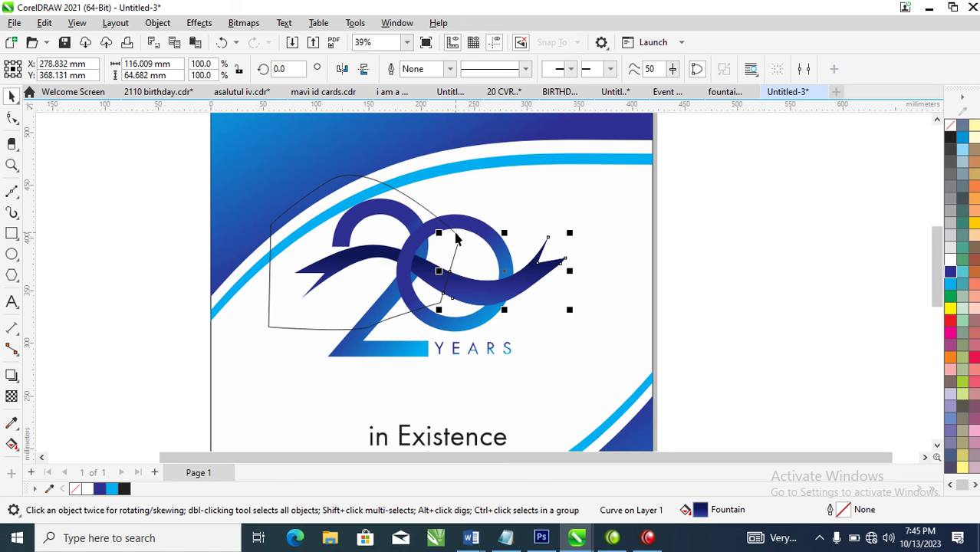
click(457, 234)
key(Delete)
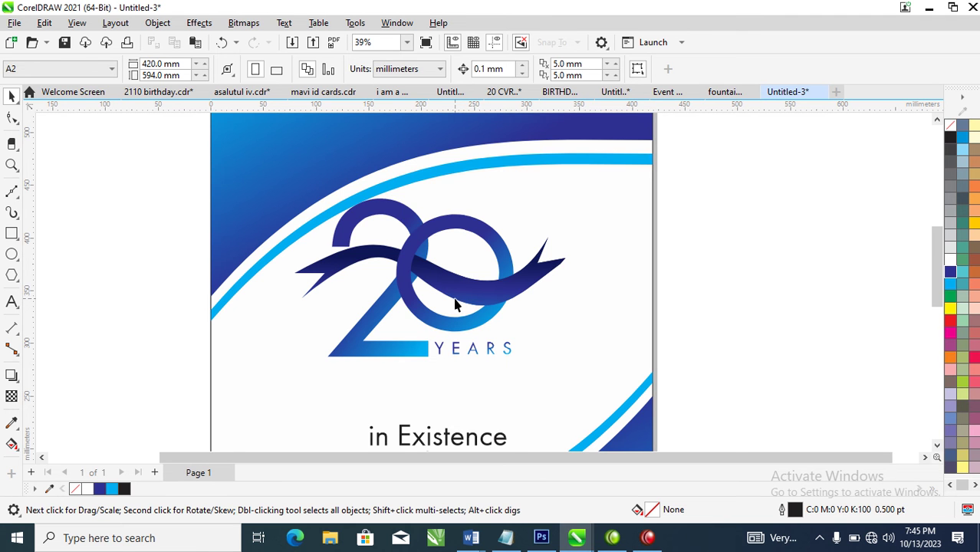
scroll(455, 304, down, 3)
key(z)
drag(197, 201, 655, 478)
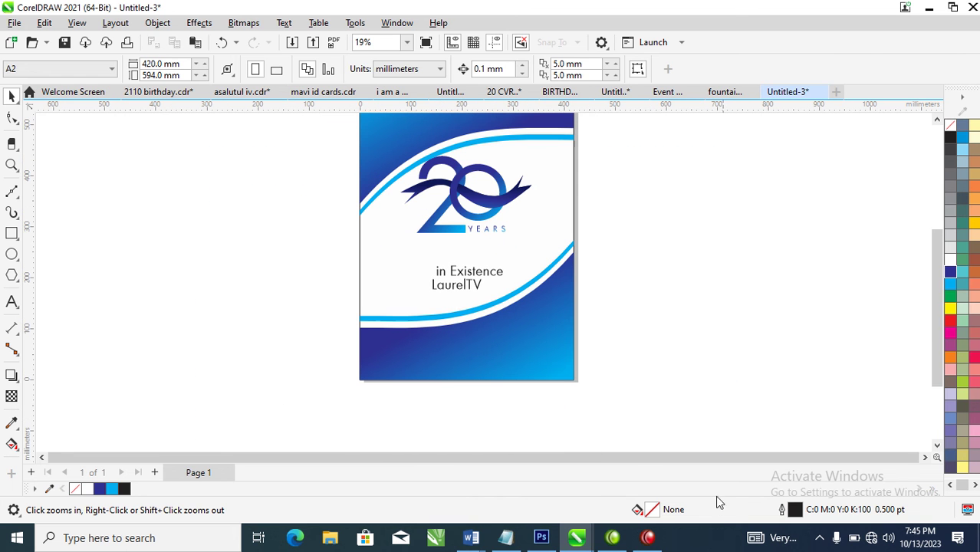
key(space)
click(477, 274)
shift+click(476, 287)
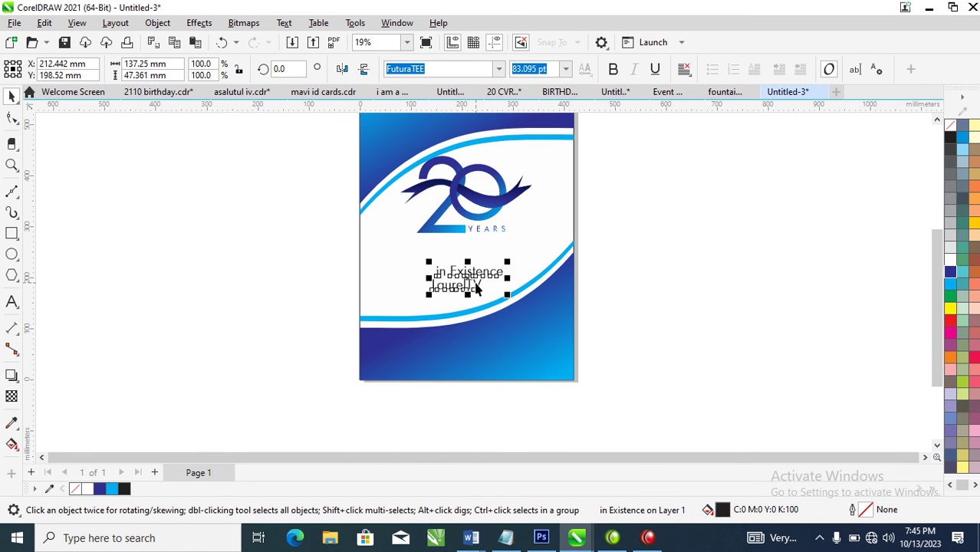
click(651, 276)
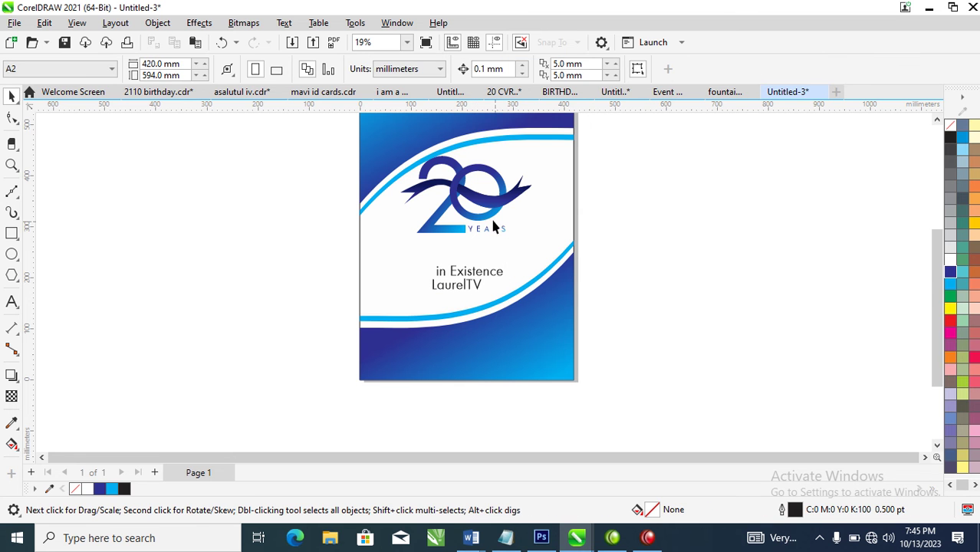
Step: Move the whole "20 YEARS" emblem with its ribbon down to about X 210 mm, Y 317 mm, just above "in Existence"
drag(606, 258, 605, 258)
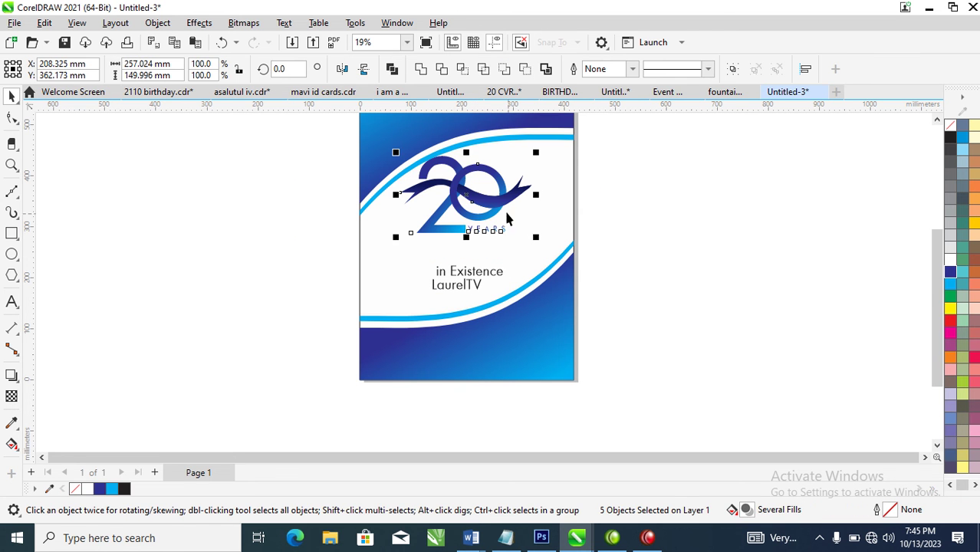
drag(504, 198, 506, 224)
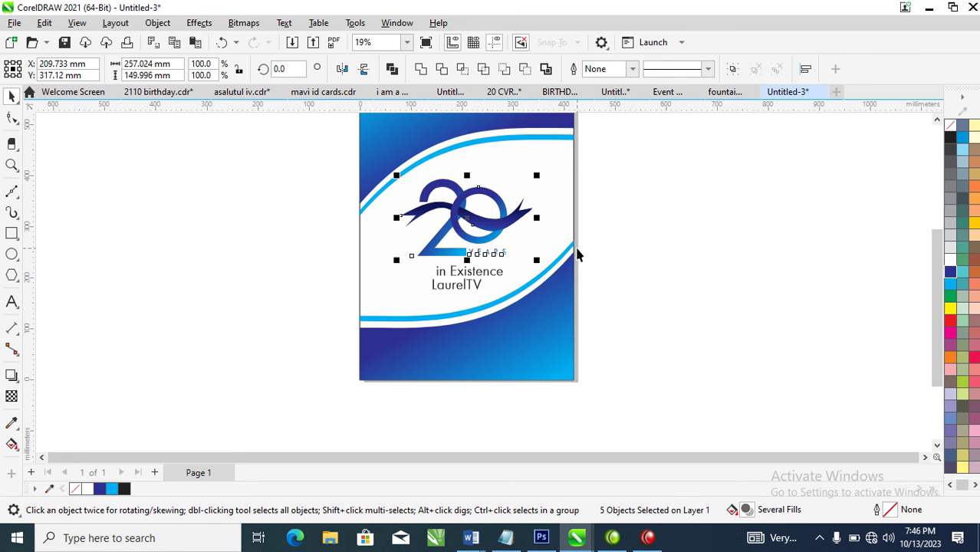
click(604, 275)
Step: Copy all properties of the ribbon onto the lower blue corner shape so it takes the ribbon's dark gradient
drag(427, 217, 515, 363)
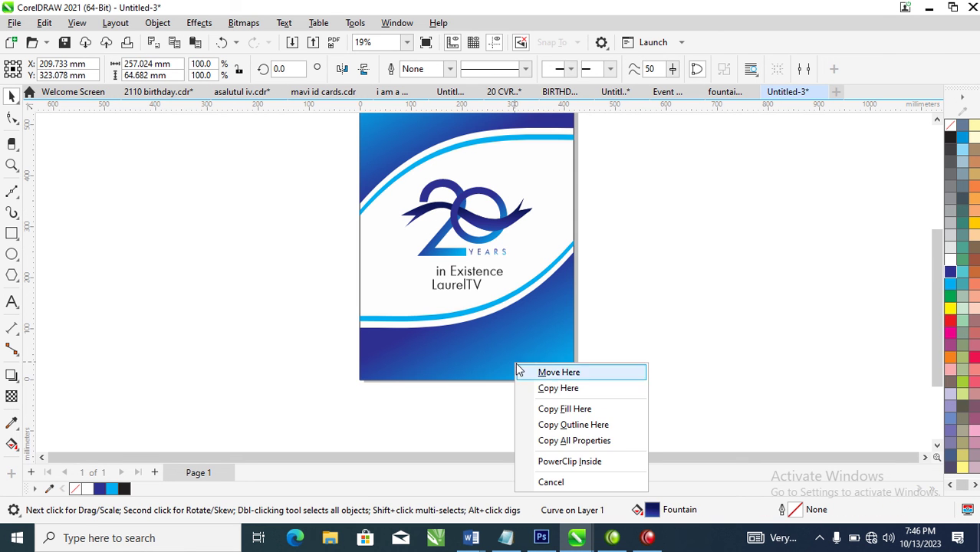
click(598, 441)
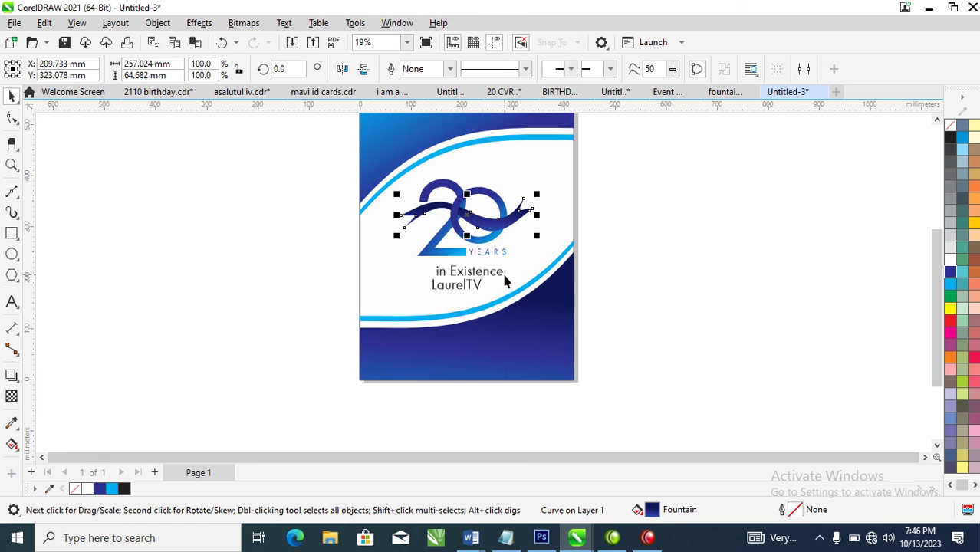
scroll(548, 302, down, 1)
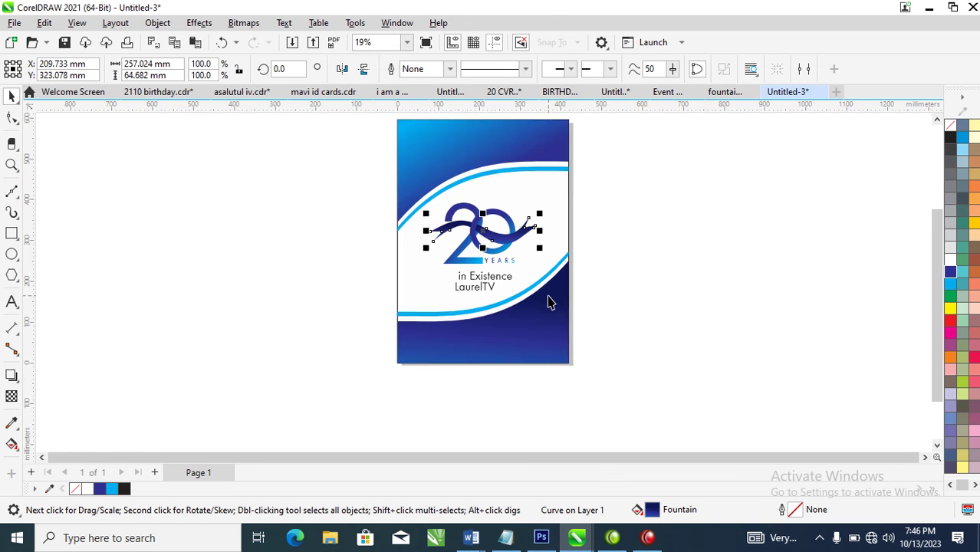
scroll(548, 301, down, 1)
Step: Move the "LaurelTV" text into the lower blue shape at about X 195 mm, Y 70 mm and fill it white
key(z)
drag(386, 140, 596, 343)
key(space)
drag(500, 371, 503, 431)
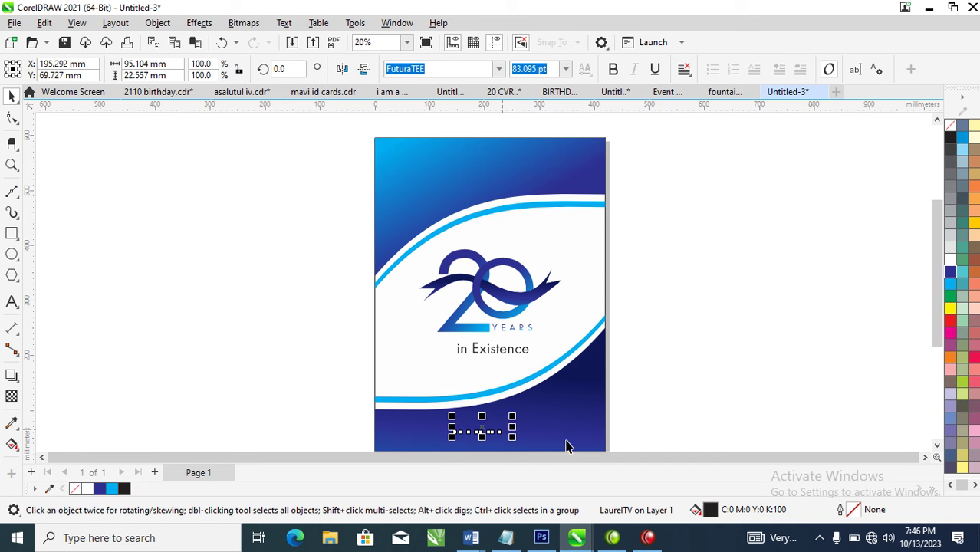
click(949, 259)
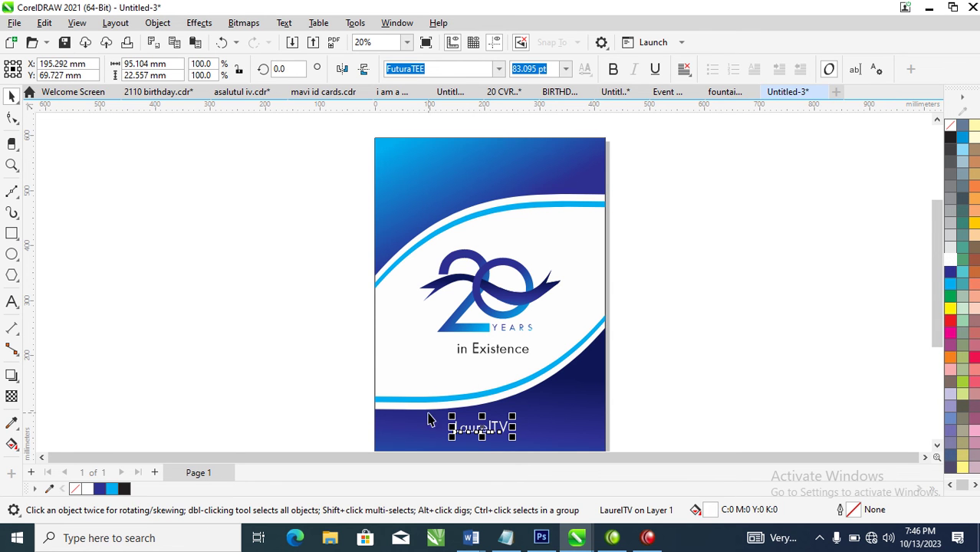
Step: Make only the word "Laurel" bold in the "LaurelTV" text
key(z)
drag(329, 345, 532, 451)
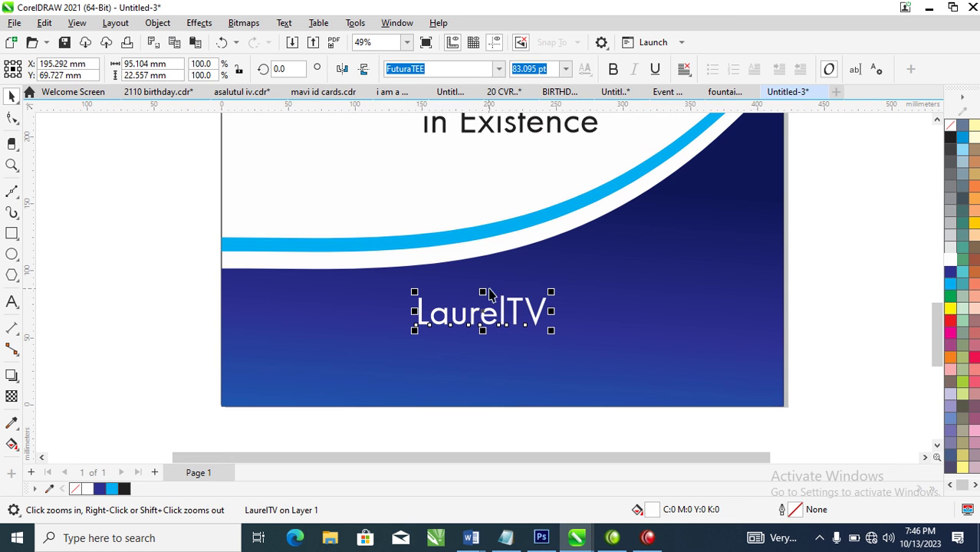
key(F10)
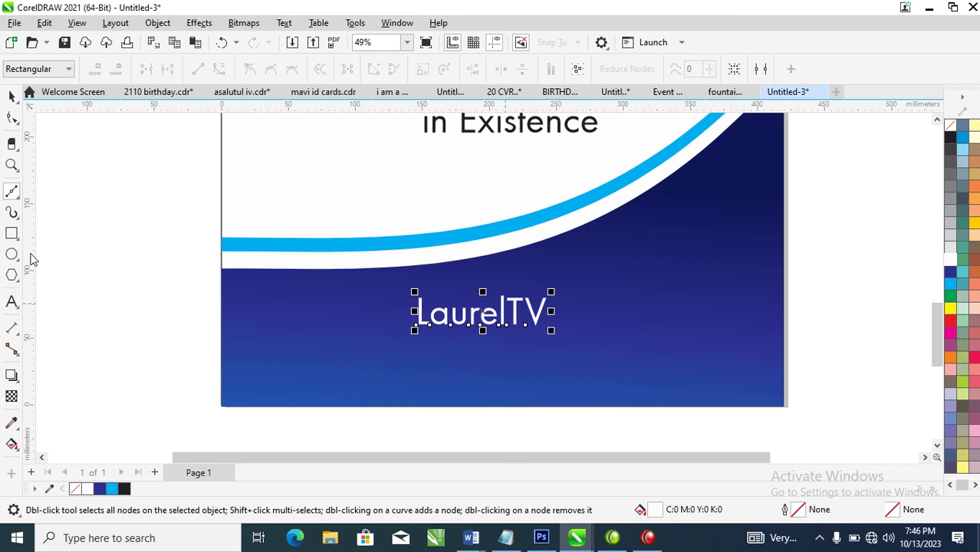
click(11, 117)
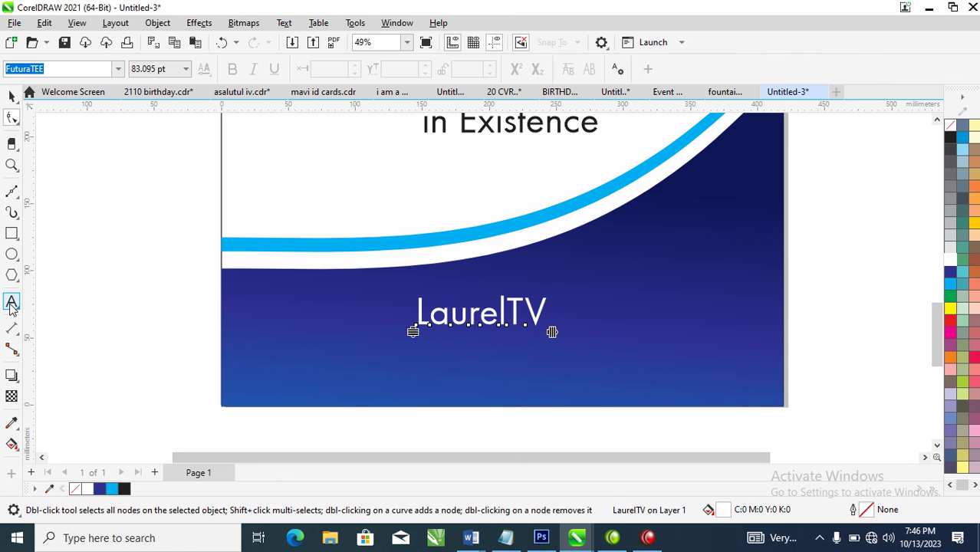
click(11, 305)
click(506, 313)
key(shift+Home)
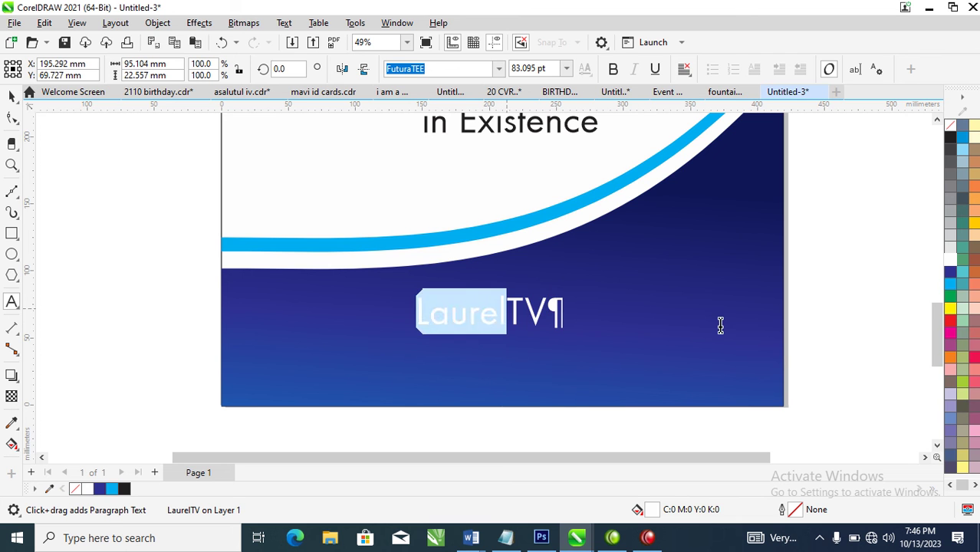
click(614, 69)
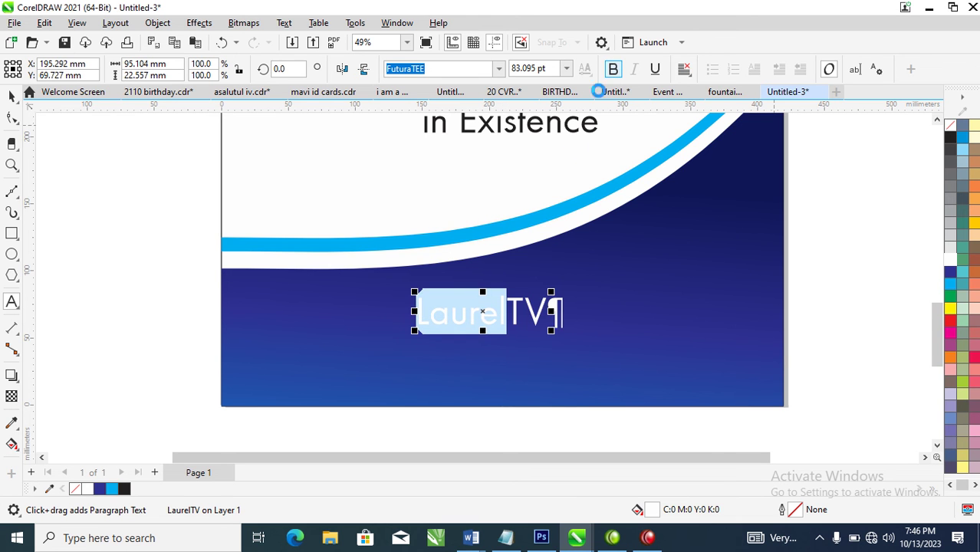
key(ctrl+space)
Step: Enlarge the "LaurelTV" text and centre it horizontally on the lower blue shape
drag(576, 293, 630, 281)
shift+click(741, 300)
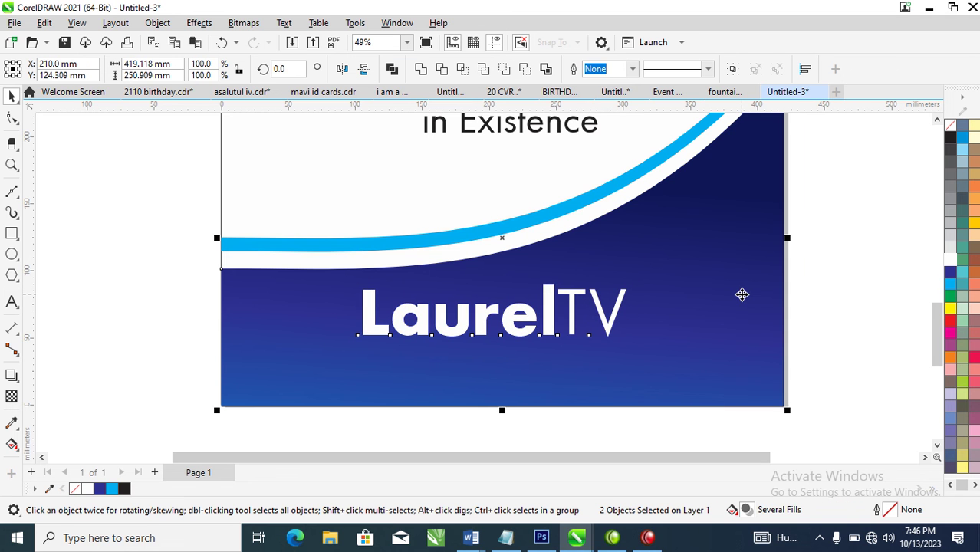
scroll(736, 287, down, 1)
scroll(732, 278, down, 2)
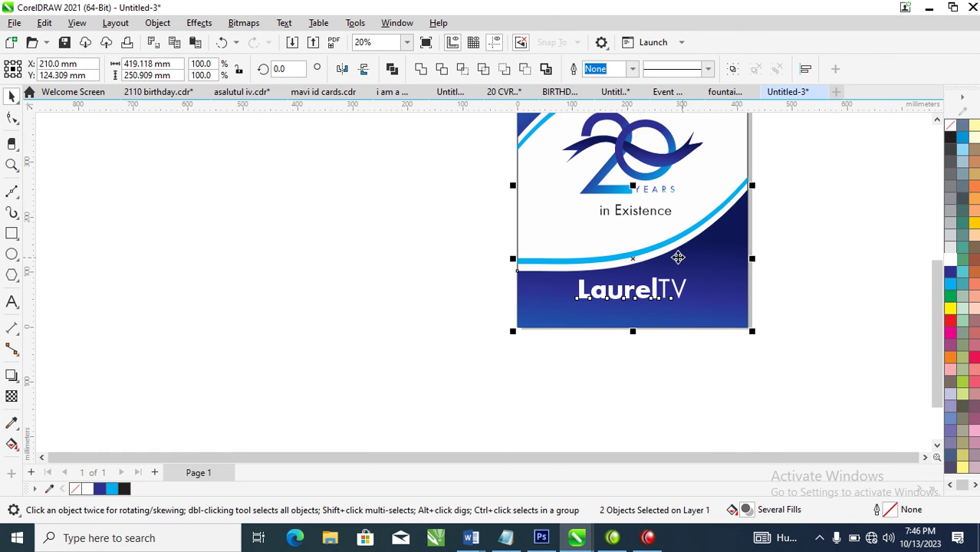
key(z)
drag(446, 375, 802, 89)
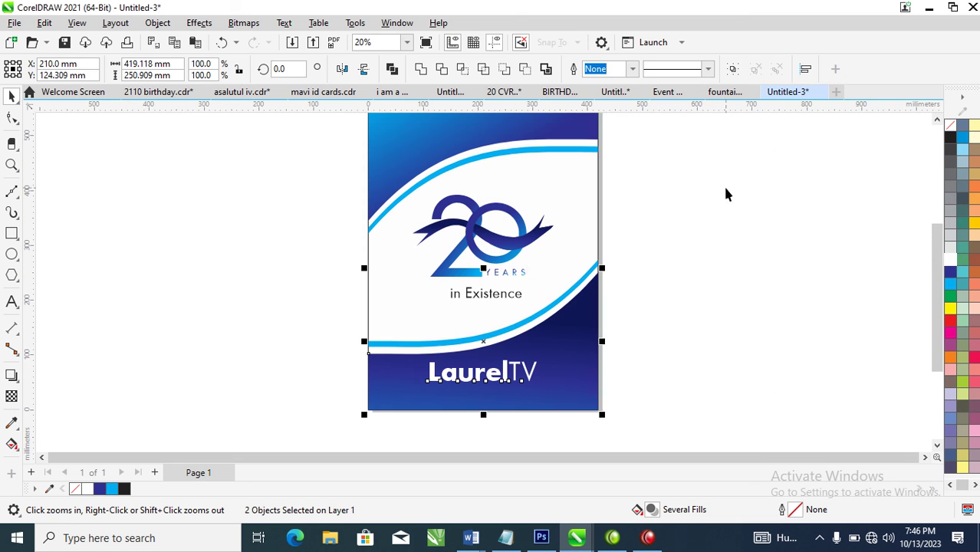
Step: Try "in Existence" in Edwardian Script ITC at about 153 pt, placed under the emblem at about X 198 mm, Y 212 mm
click(508, 297)
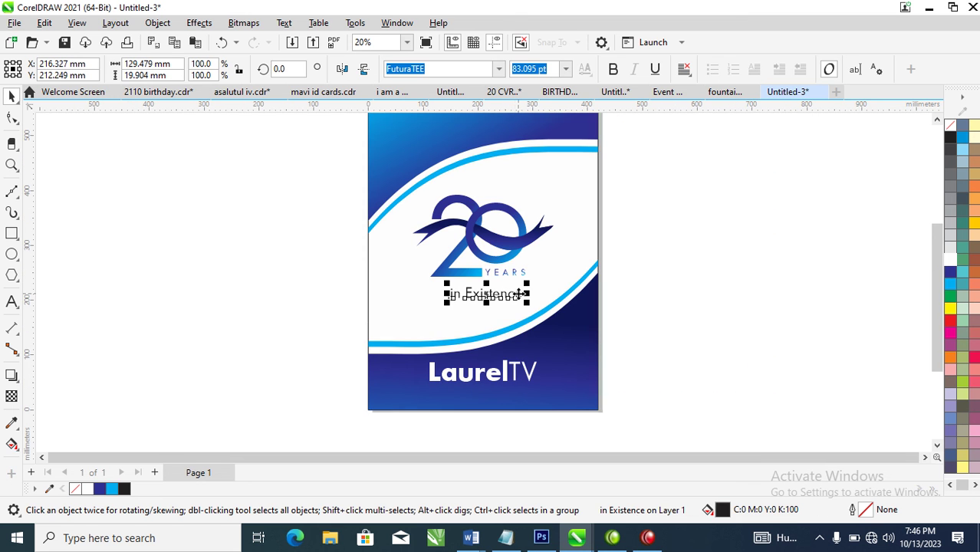
drag(516, 295, 500, 292)
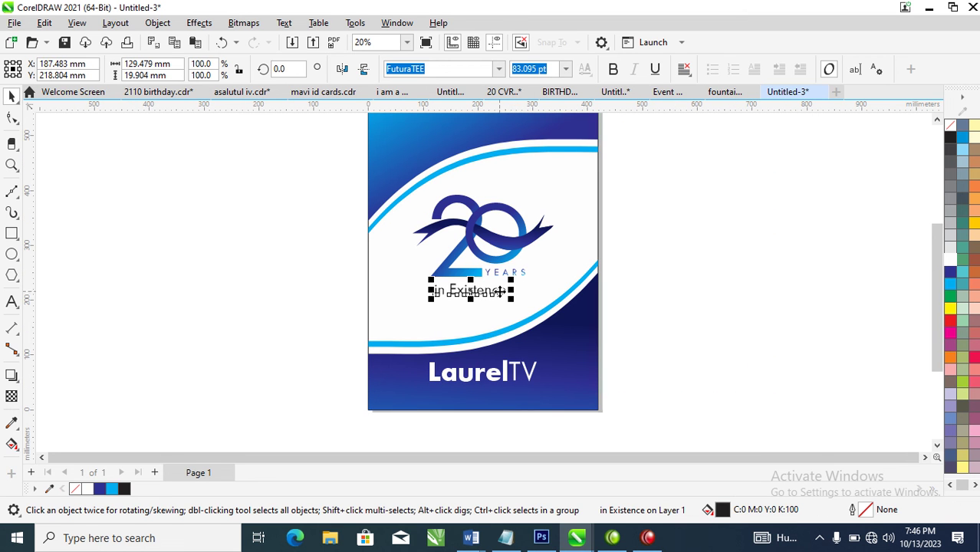
click(500, 292)
click(500, 292)
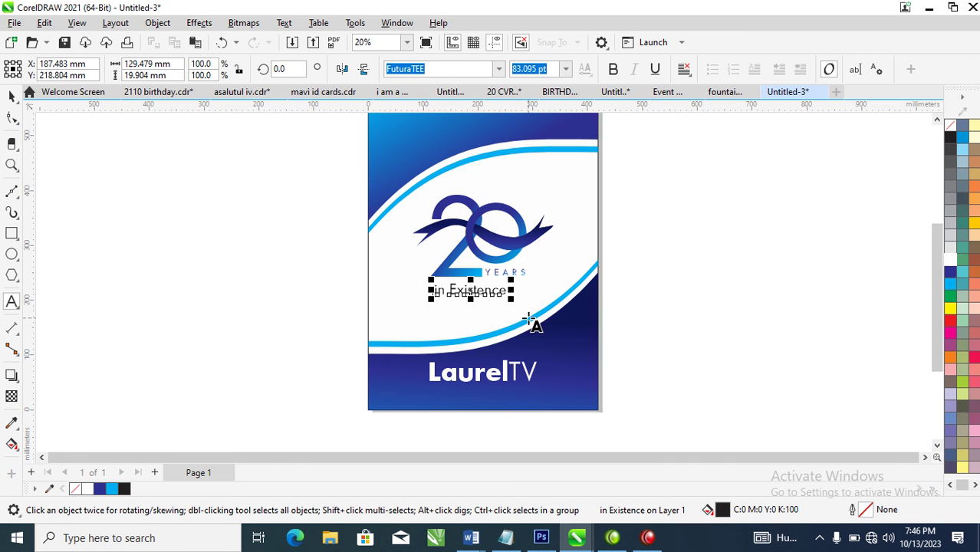
click(499, 69)
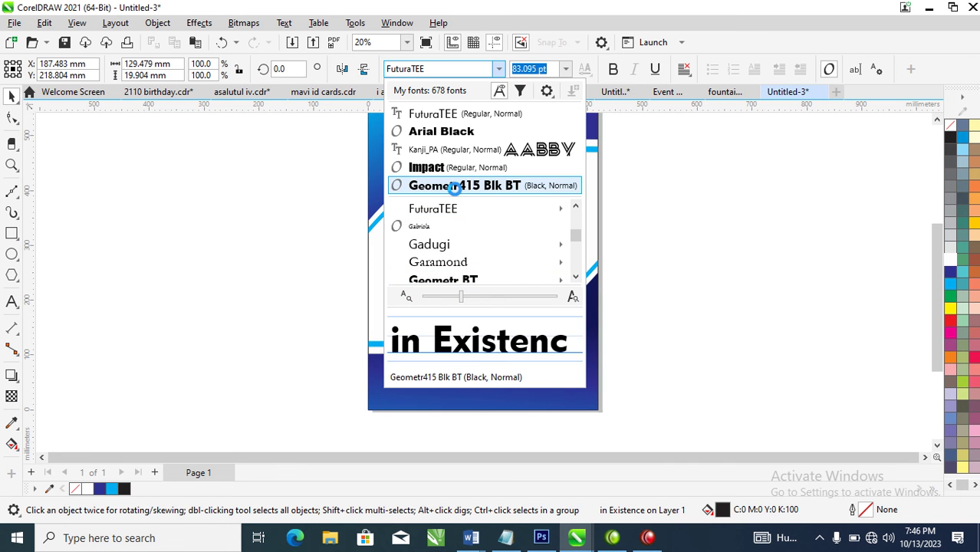
scroll(452, 226, up, 5)
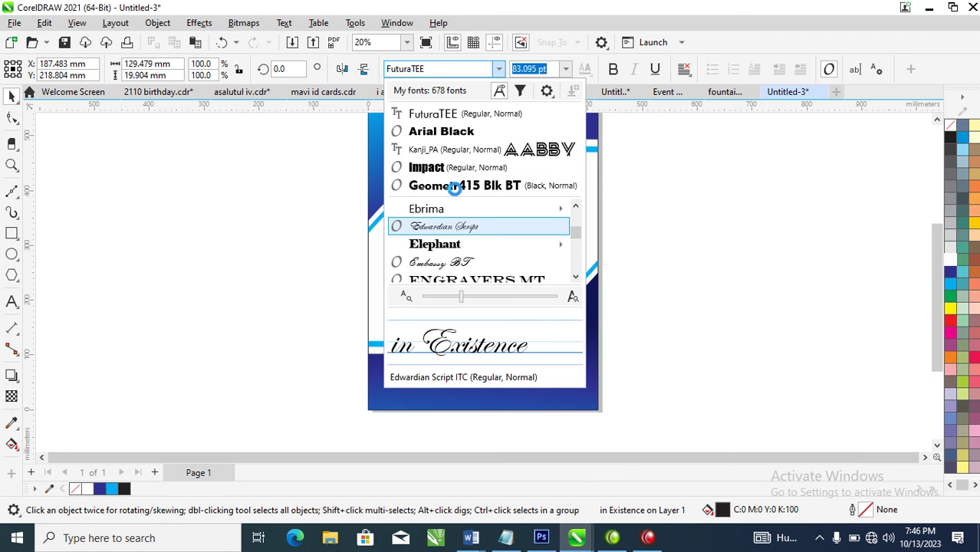
click(444, 226)
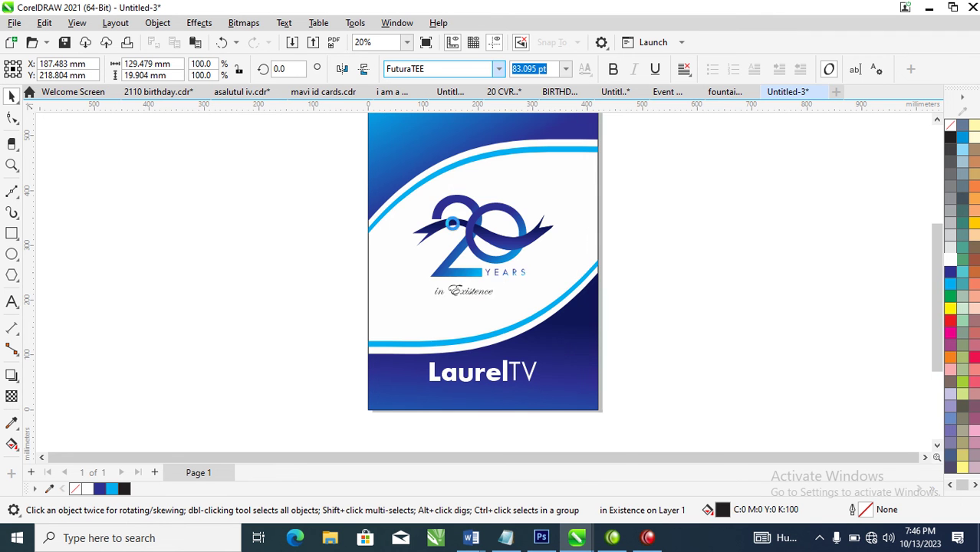
drag(503, 304, 526, 322)
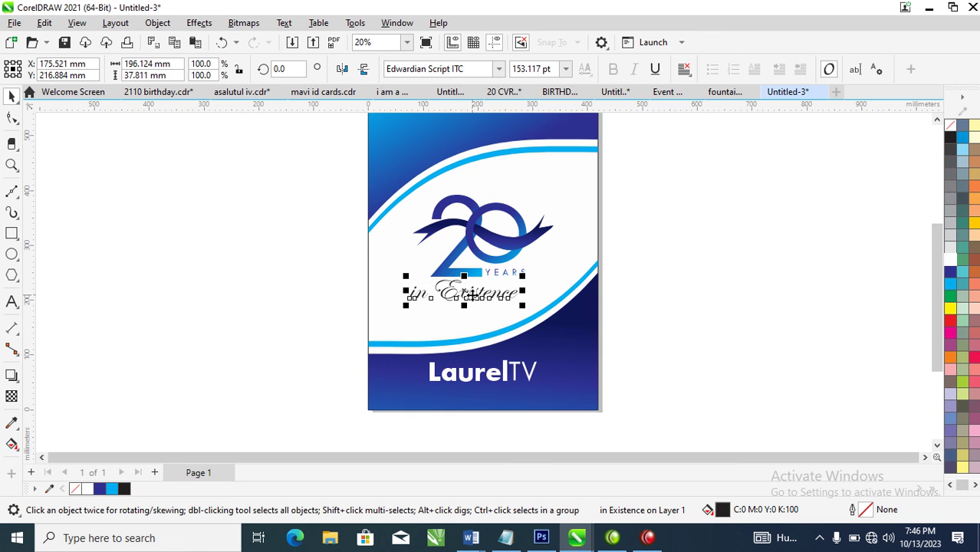
drag(470, 301, 485, 301)
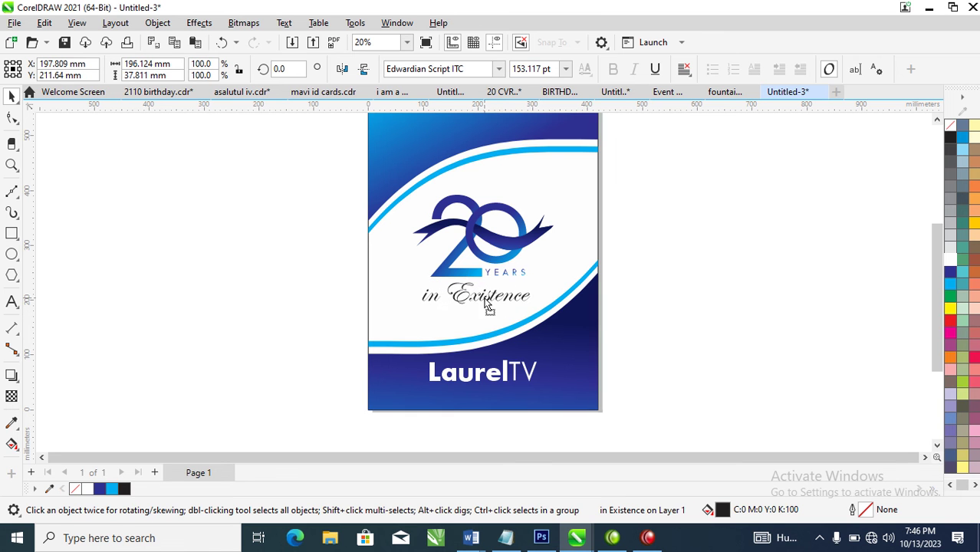
Step: Set the "in Existence" text in FuturaTEE and change its case to uppercase
click(499, 68)
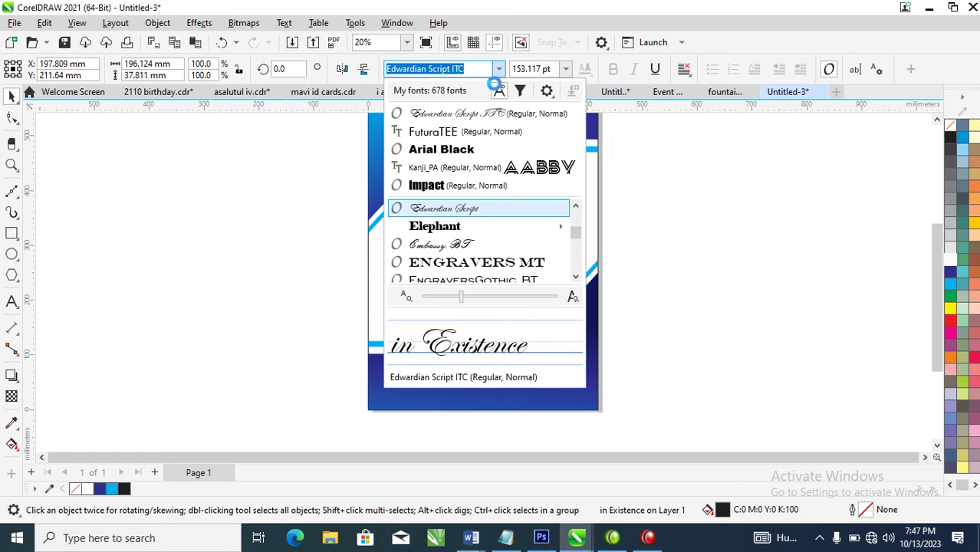
click(445, 195)
double_click(520, 301)
triple_click(519, 301)
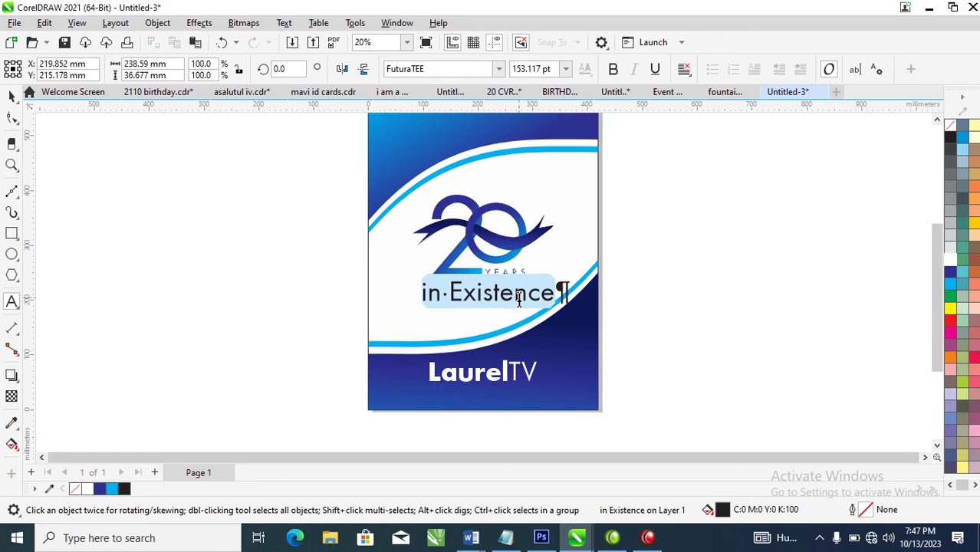
key(shift+F3)
click(468, 254)
click(473, 311)
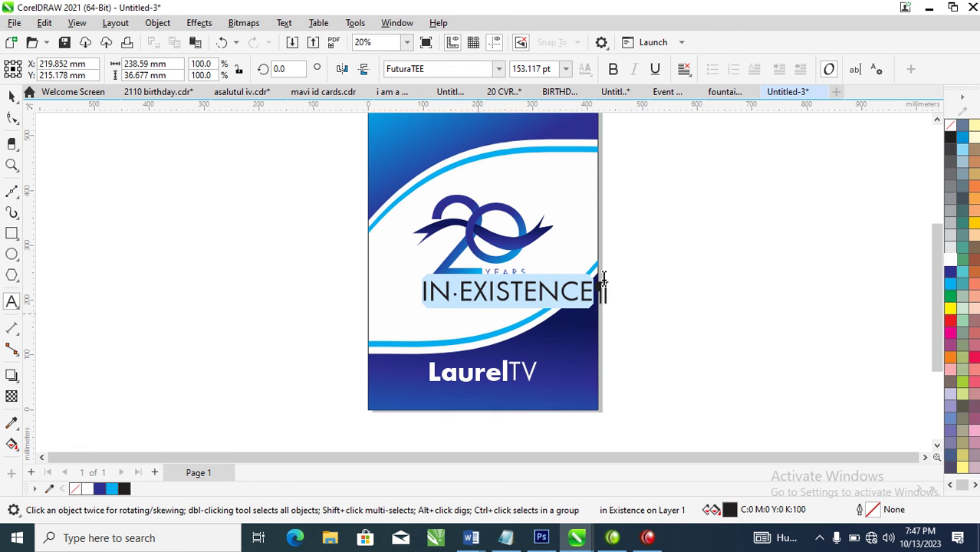
Step: Shrink "IN EXISTENCE" to about 62 pt and place it under the 2's base at about X 177 mm, Y 225 mm
key(ctrl+space)
drag(596, 277, 525, 272)
drag(494, 300, 503, 296)
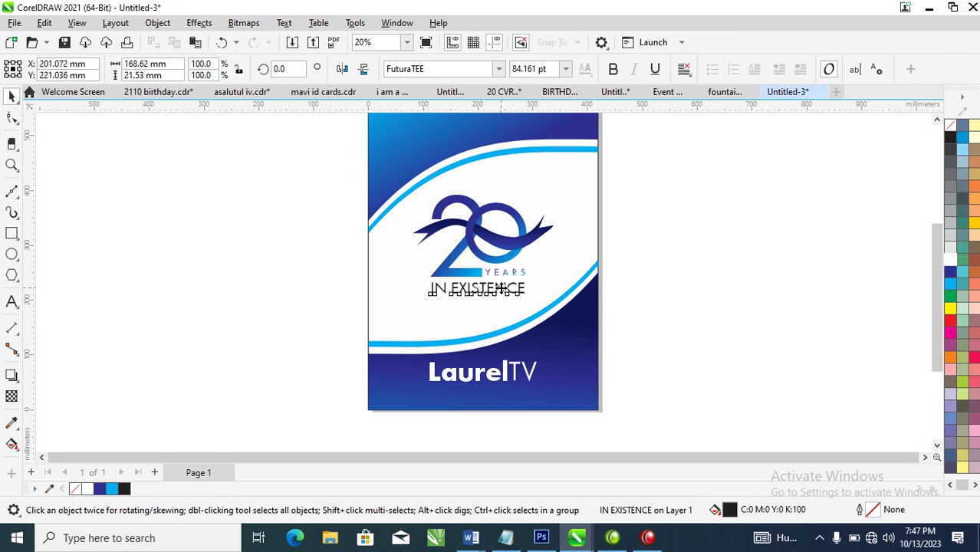
click(503, 296)
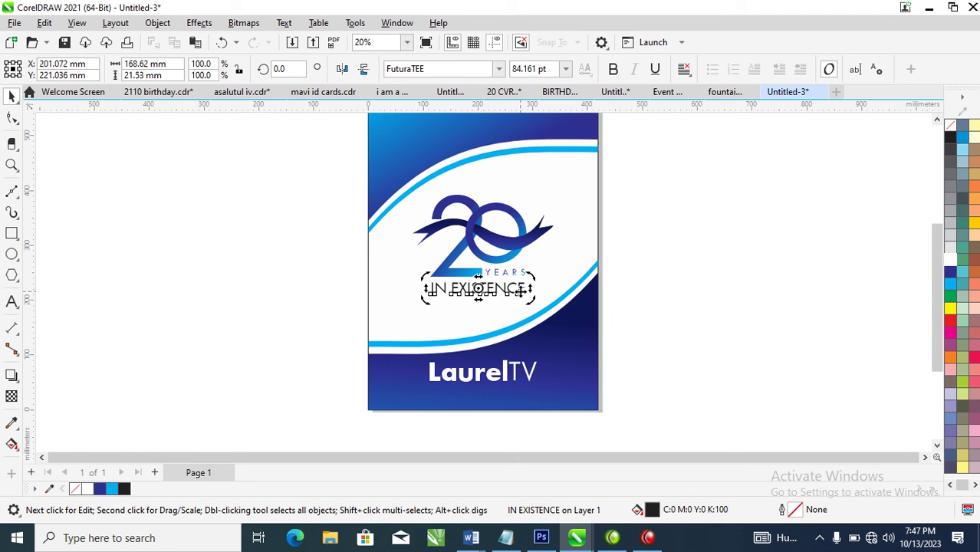
click(524, 289)
mouse_move(535, 275)
mouse_down()
mouse_move(506, 274)
mouse_move(536, 276)
mouse_up()
drag(483, 298, 484, 295)
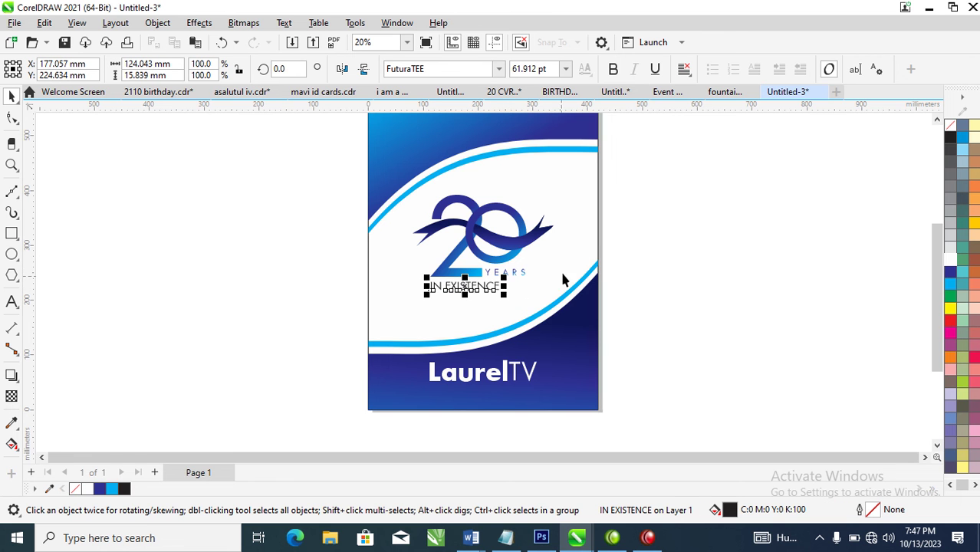
Step: Fill "IN EXISTENCE" with dark blue (C100 M100 Y0 K0) and widen its letter spacing until it ends level with "YEARS"
click(950, 272)
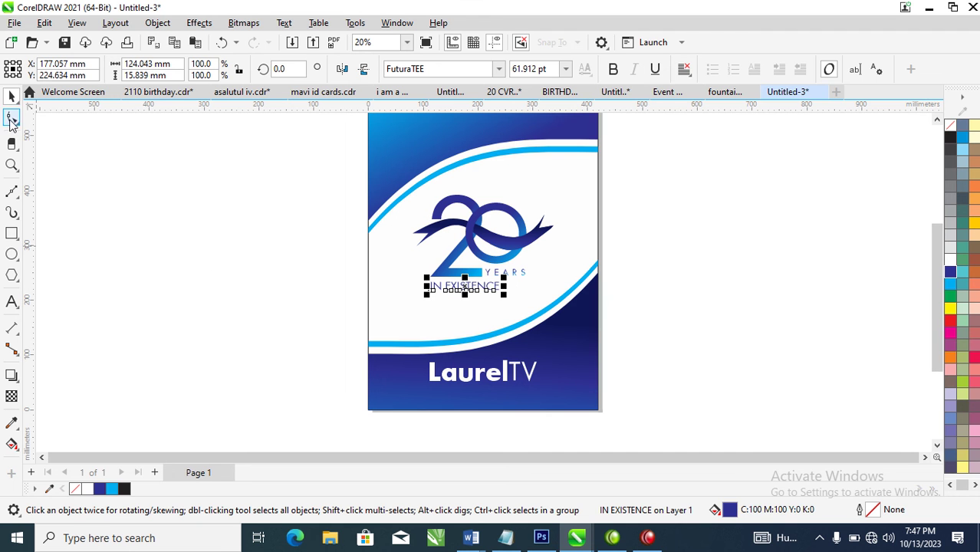
click(11, 118)
drag(505, 297, 531, 305)
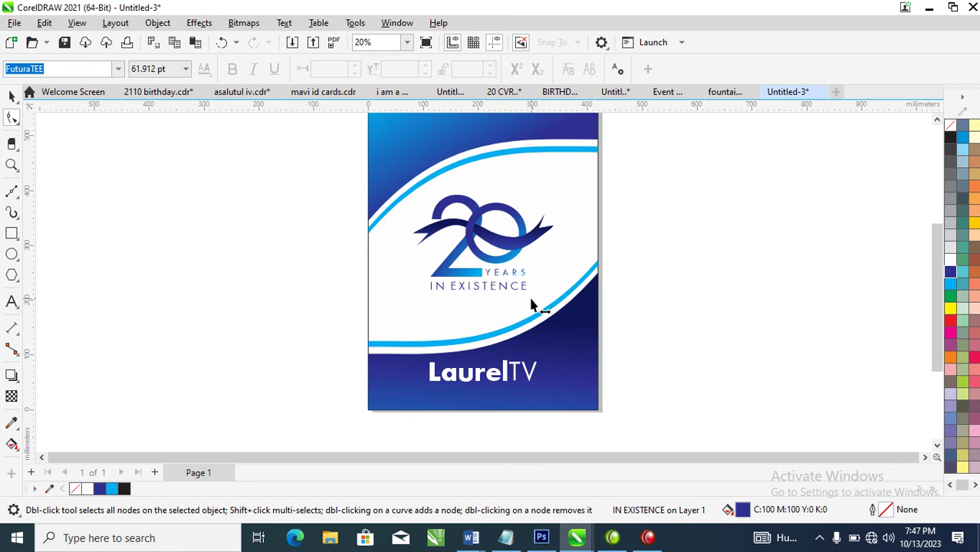
Step: Enlarge the emblem together with "IN EXISTENCE" to about 319 by 218 mm and position it at about X 223 mm, Y 298 mm
key(space)
drag(694, 134, 316, 335)
drag(509, 255, 523, 279)
drag(560, 208, 576, 195)
drag(542, 254, 547, 242)
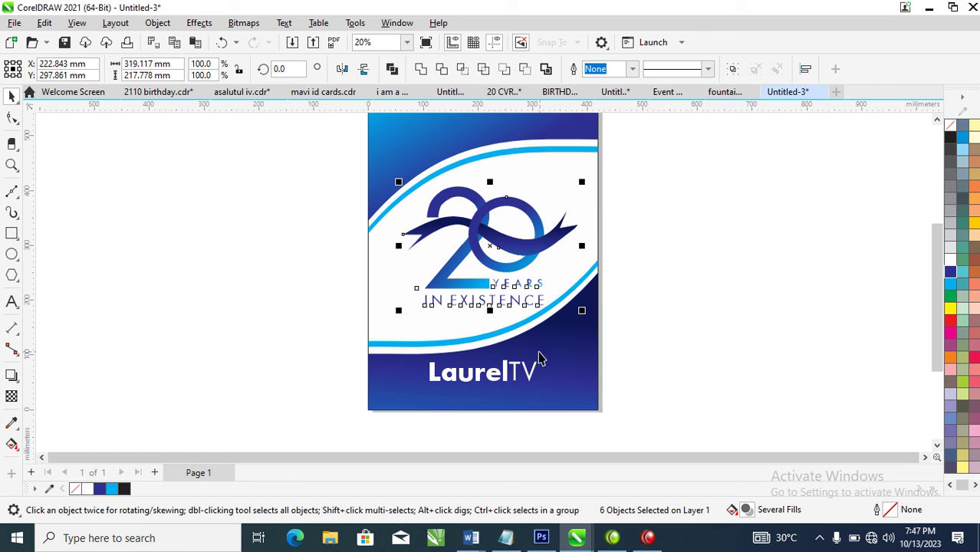
Step: Enlarge the "LaurelTV" text slightly to about 153 pt, about 209 mm wide
click(529, 374)
drag(547, 357, 551, 357)
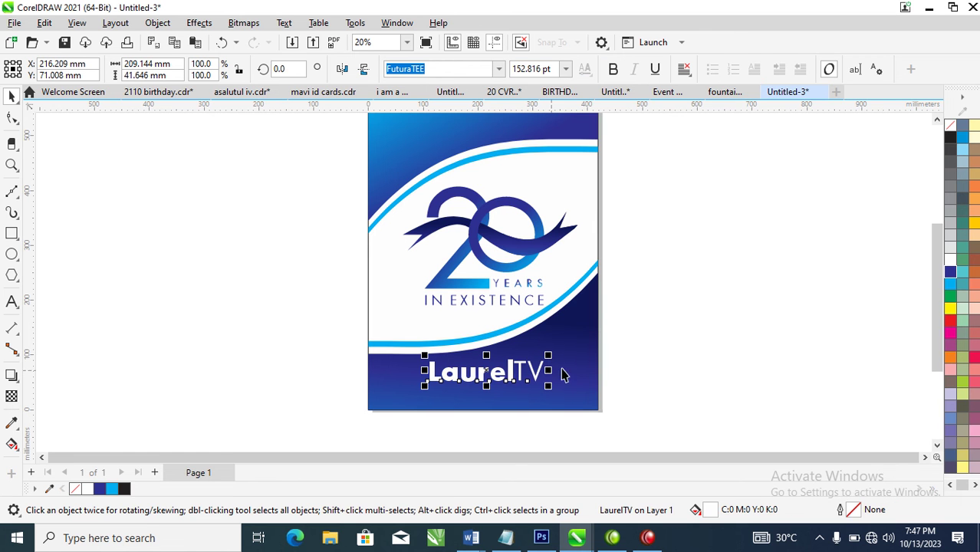
scroll(568, 343, down, 1)
scroll(568, 343, down, 1)
Step: Place a copy of the "LaurelTV" text on the upper blue shape at about X 216 mm, Y 536 mm
key(z)
drag(402, 153, 640, 382)
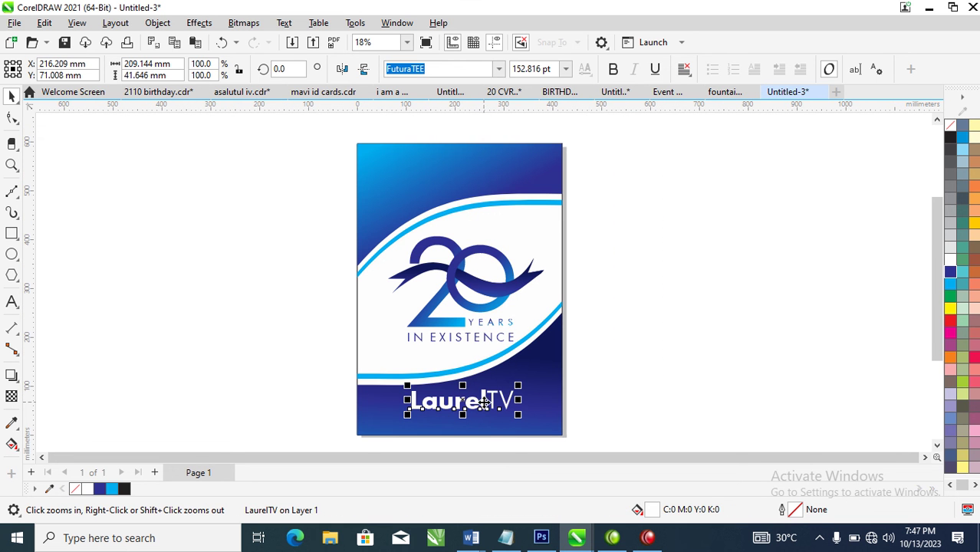
key(space)
drag(495, 400, 489, 171)
right_click(489, 172)
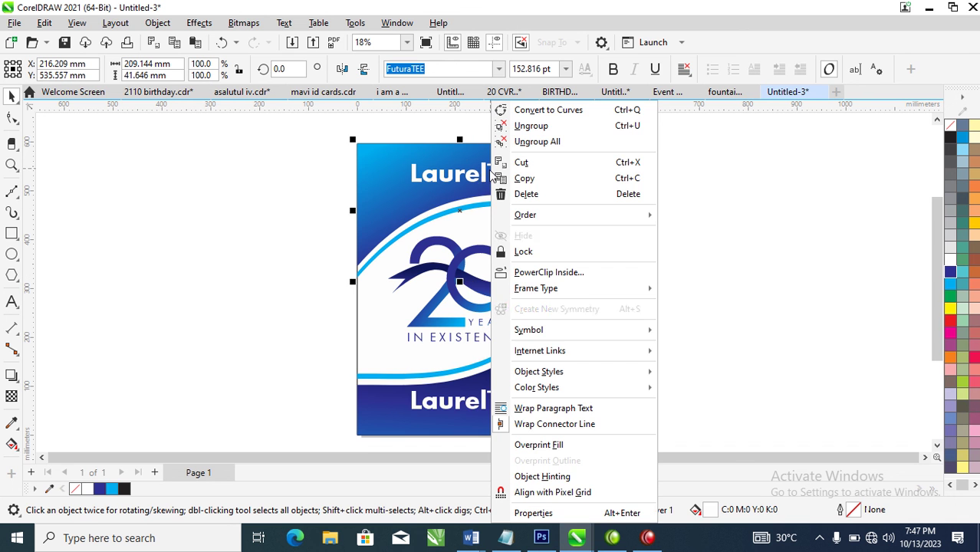
Step: Replace the text of the upper "LaurelTV" copy with "CELEBRATING"
double_click(476, 178)
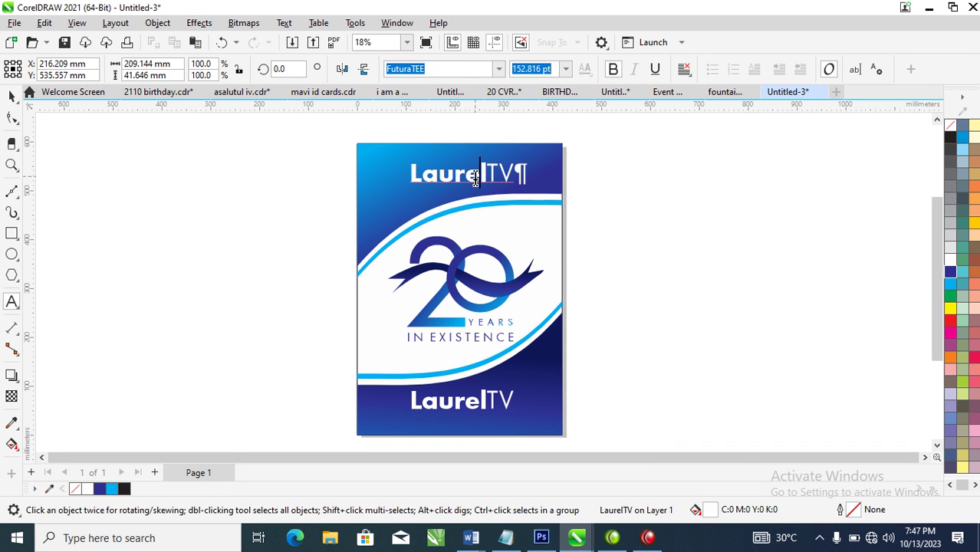
key(ctrl+a)
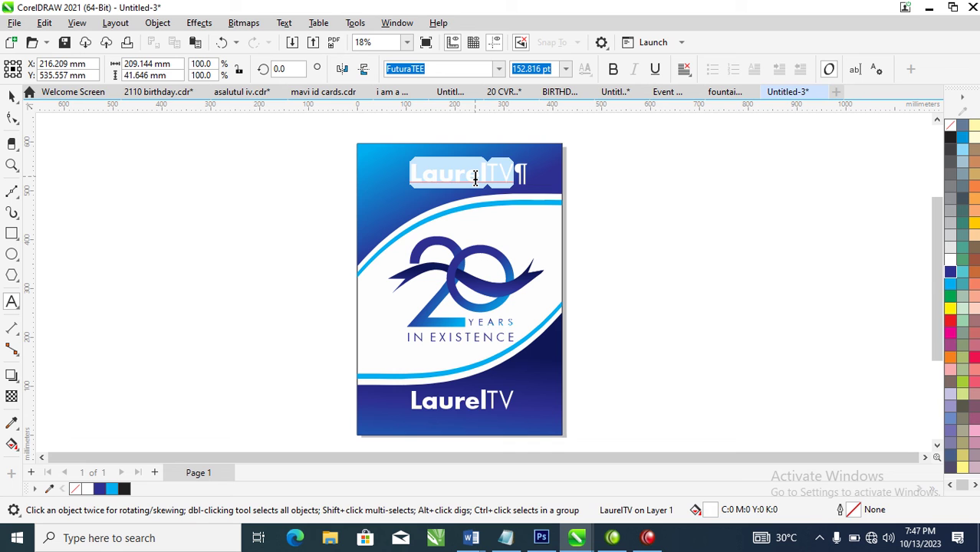
text(CELEBRATING)
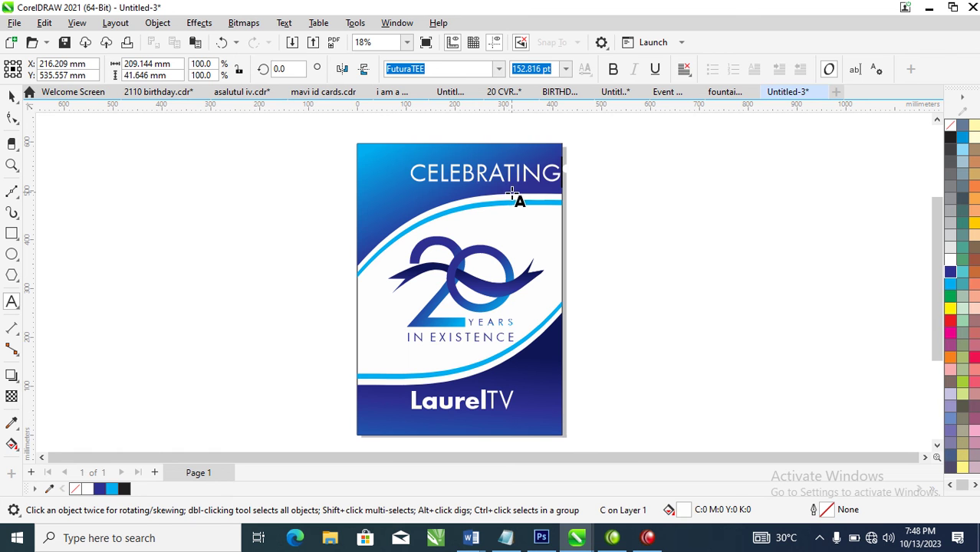
key(ctrl+space)
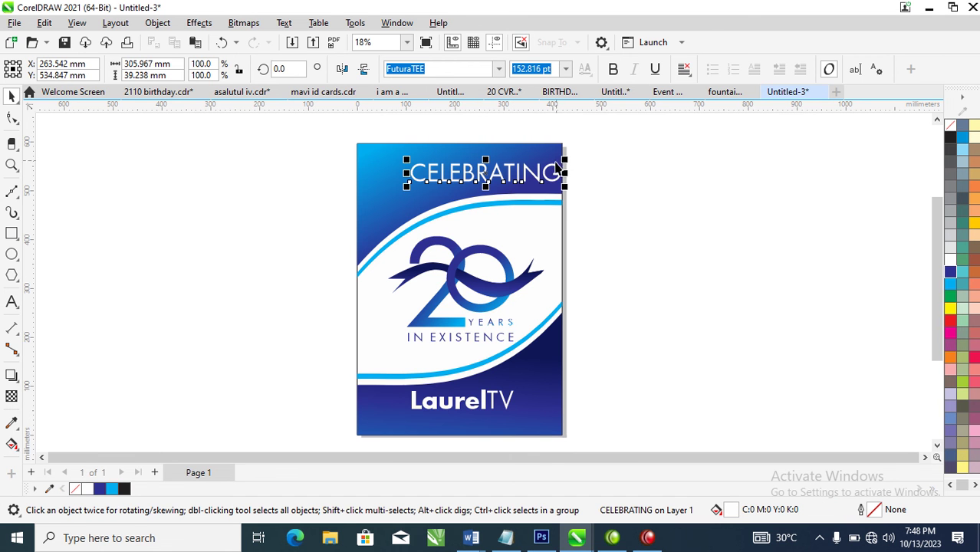
Step: Shrink "CELEBRATING" to about 62 pt and widen its letter spacing until the text is about 123 mm wide
drag(566, 161, 479, 164)
key(F10)
drag(477, 188, 518, 199)
key(space)
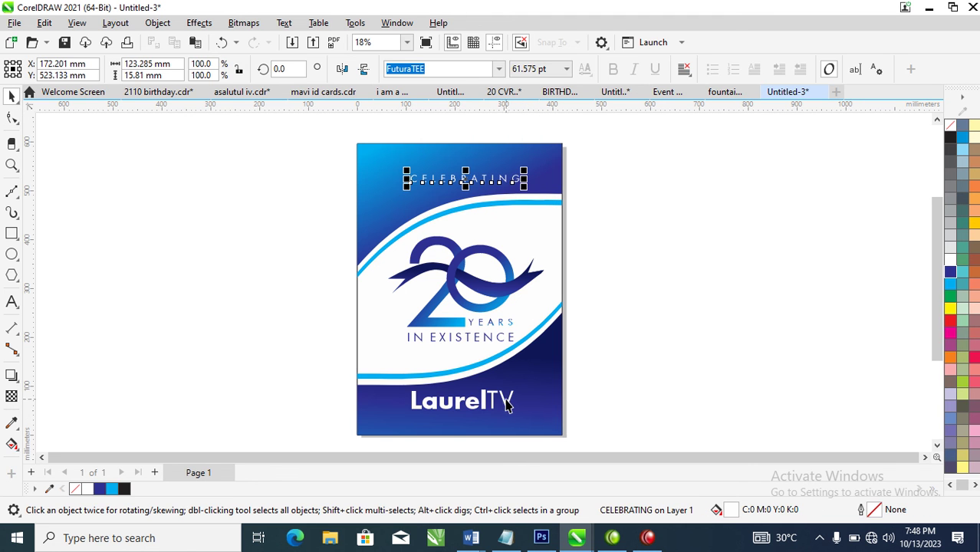
Step: Centre "CELEBRATING" and the lower "LaurelTV" text horizontally on the lower blue shape
shift+click(506, 403)
shift+click(535, 396)
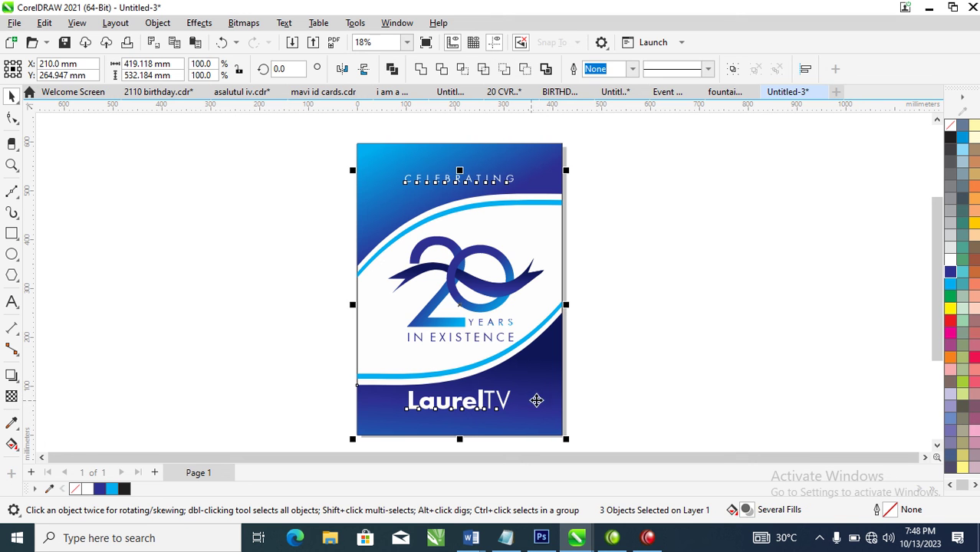
click(727, 290)
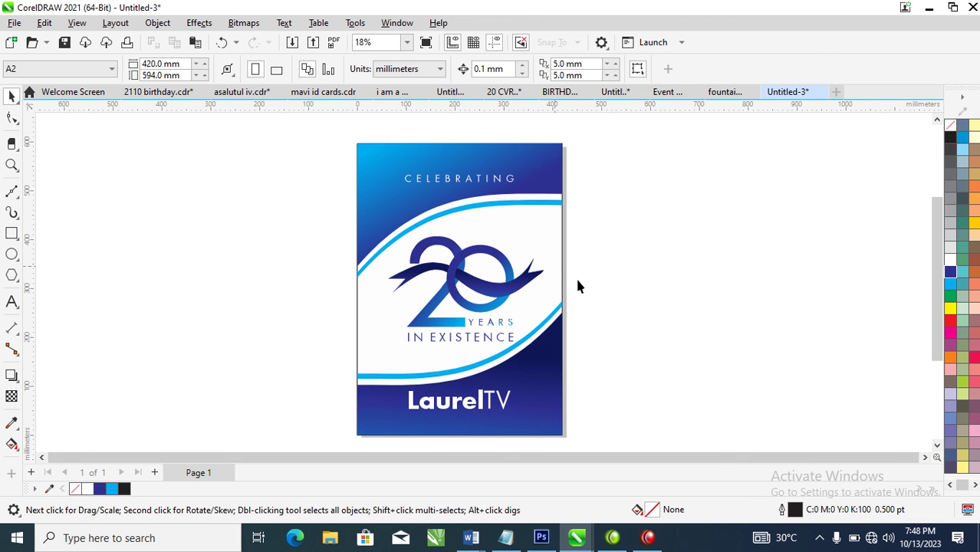
Step: Remove the outlines from the upper blue gradient shape and the light blue curve along its edge
click(540, 207)
shift+click(545, 179)
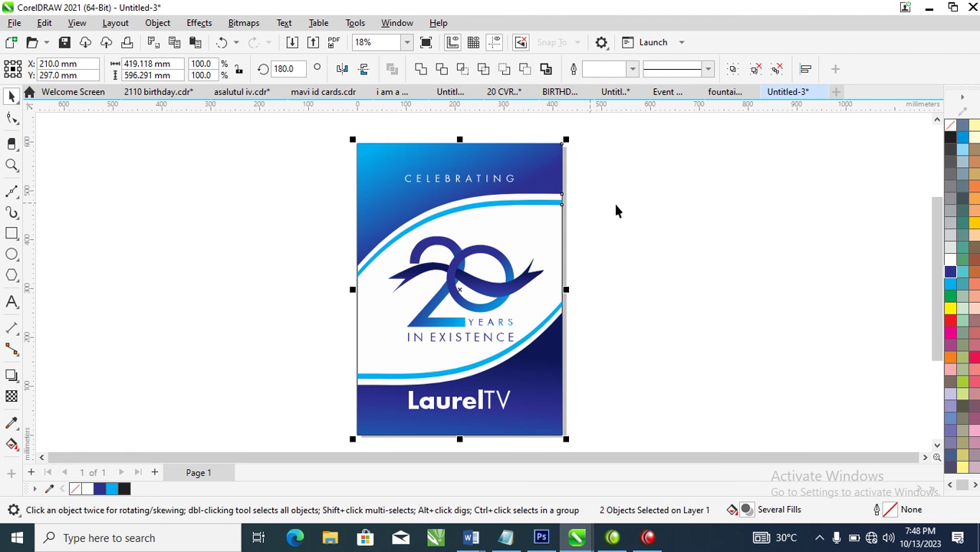
right_click(949, 132)
click(926, 135)
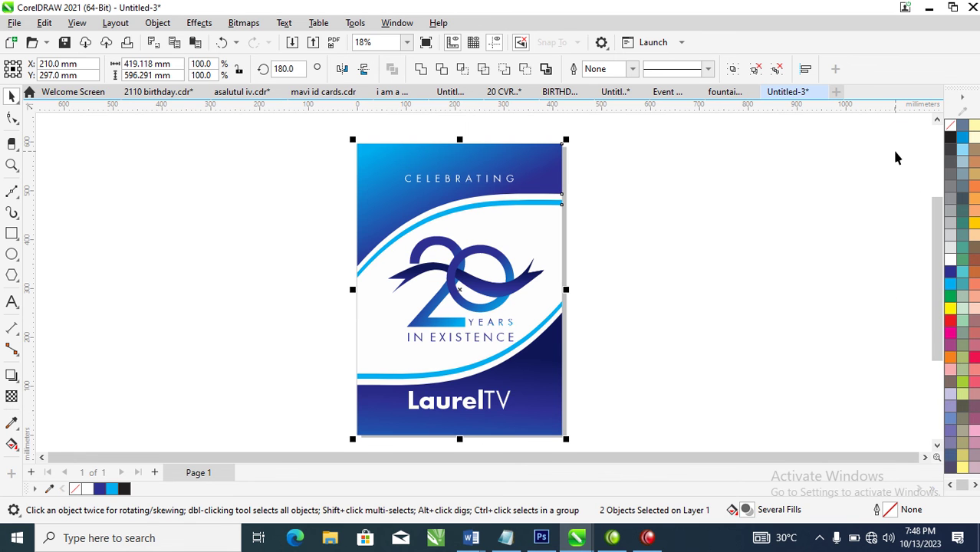